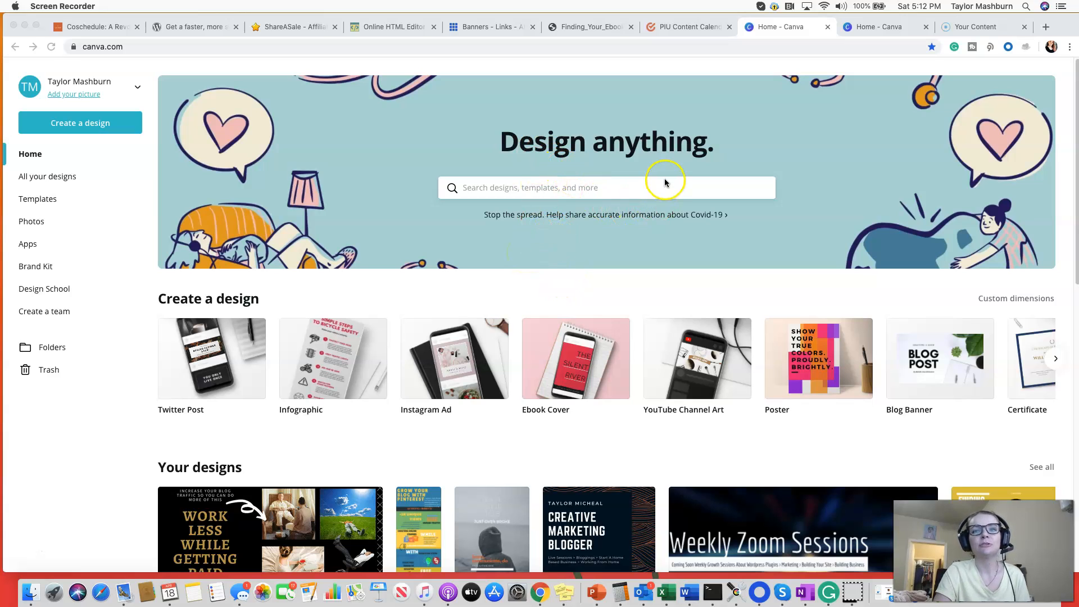
Create a new blank Social Media design at 1080 × 1080 px
{"action": "left_click", "coordinate": [688, 185]}
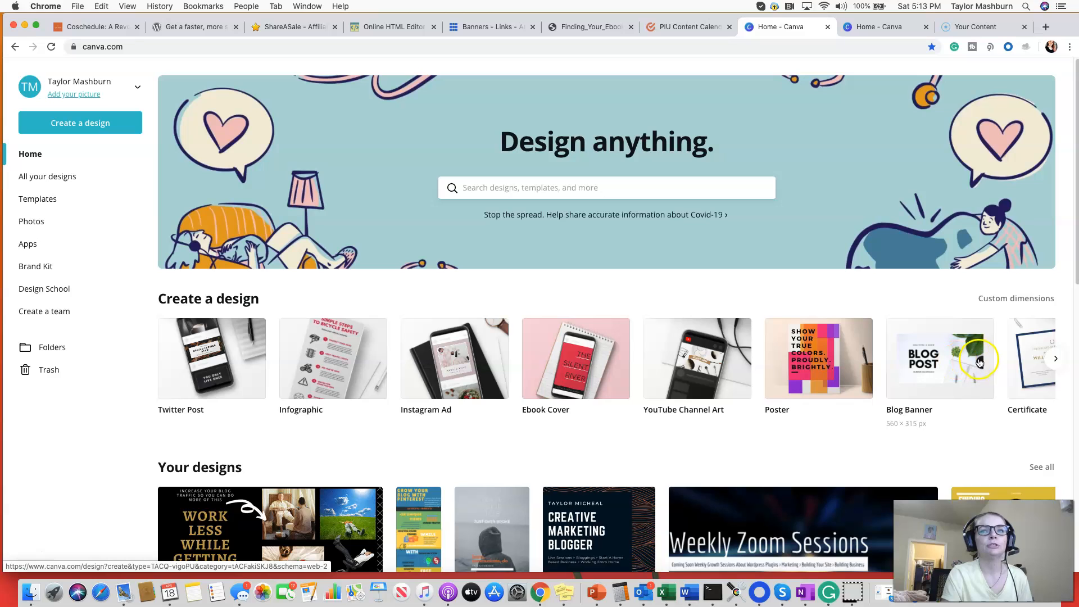
{"action": "left_click", "coordinate": [1051, 360]}
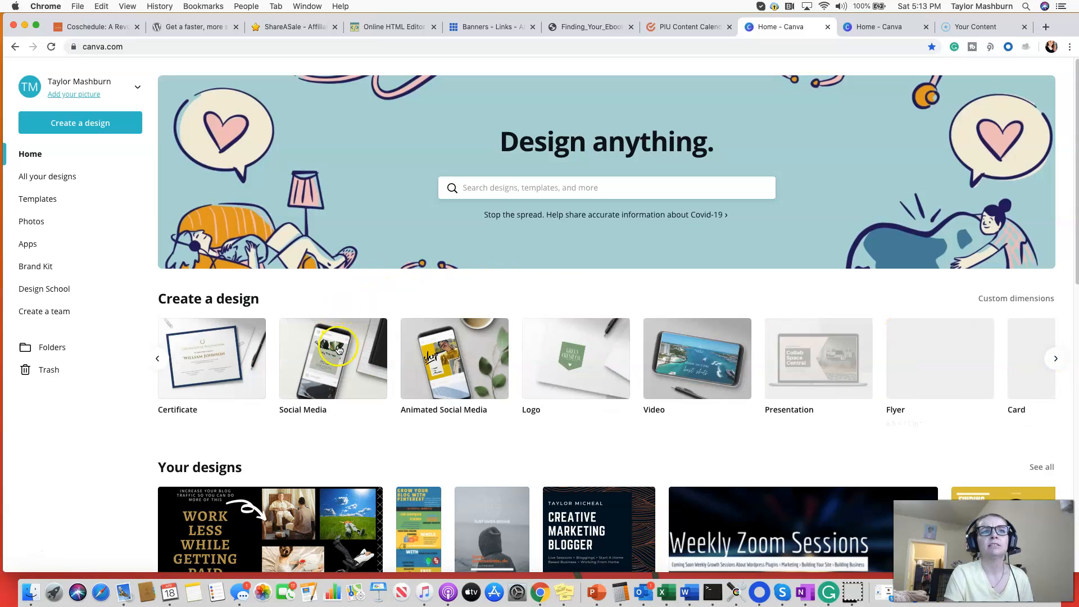
{"action": "left_click", "coordinate": [326, 352]}
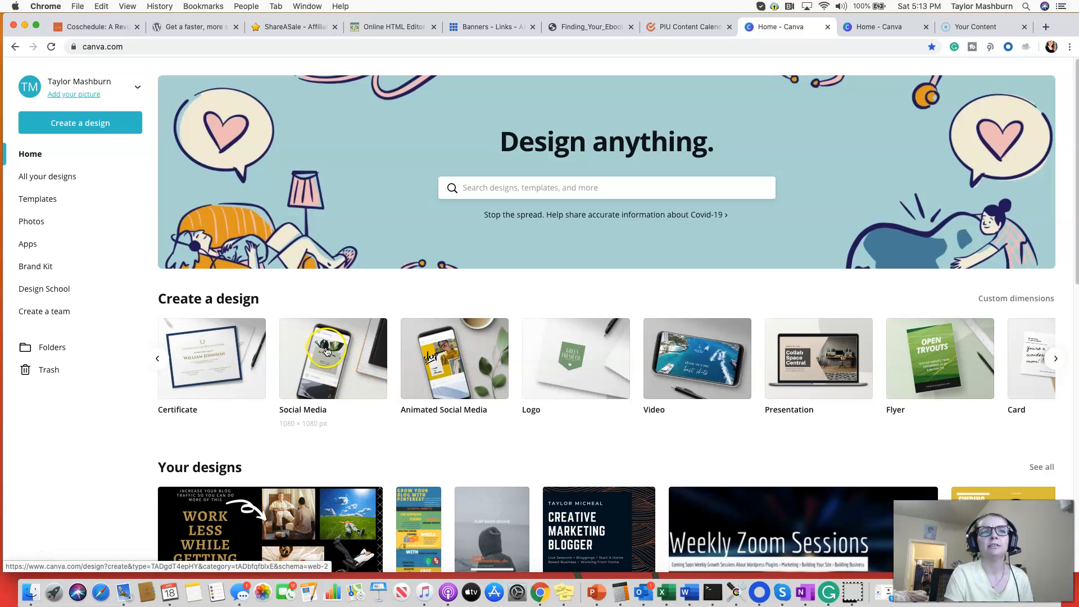
{"action": "left_click", "coordinate": [352, 382]}
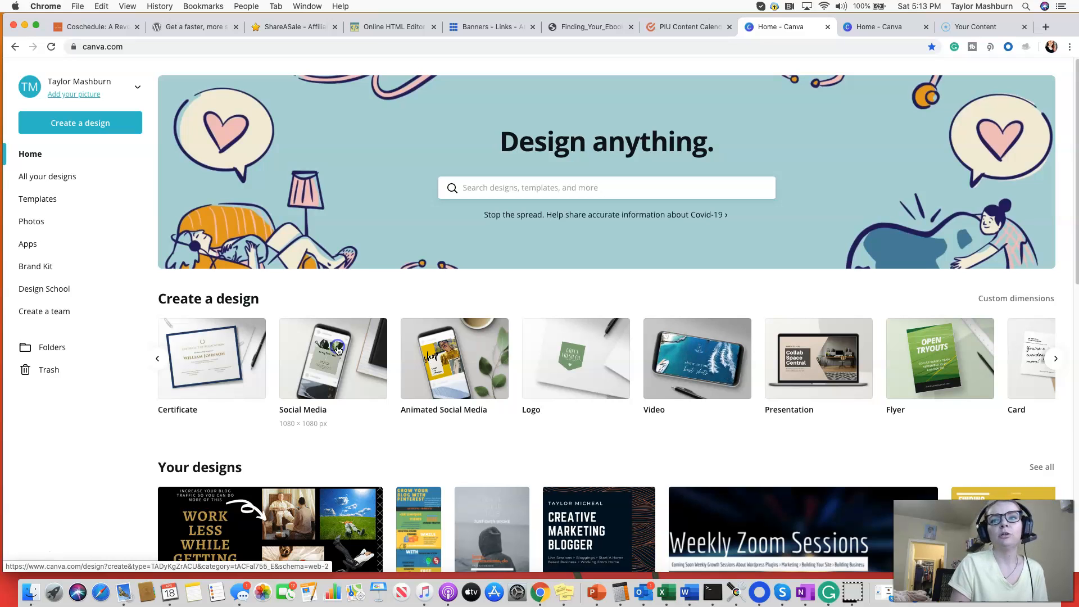
{"action": "left_click", "coordinate": [338, 350]}
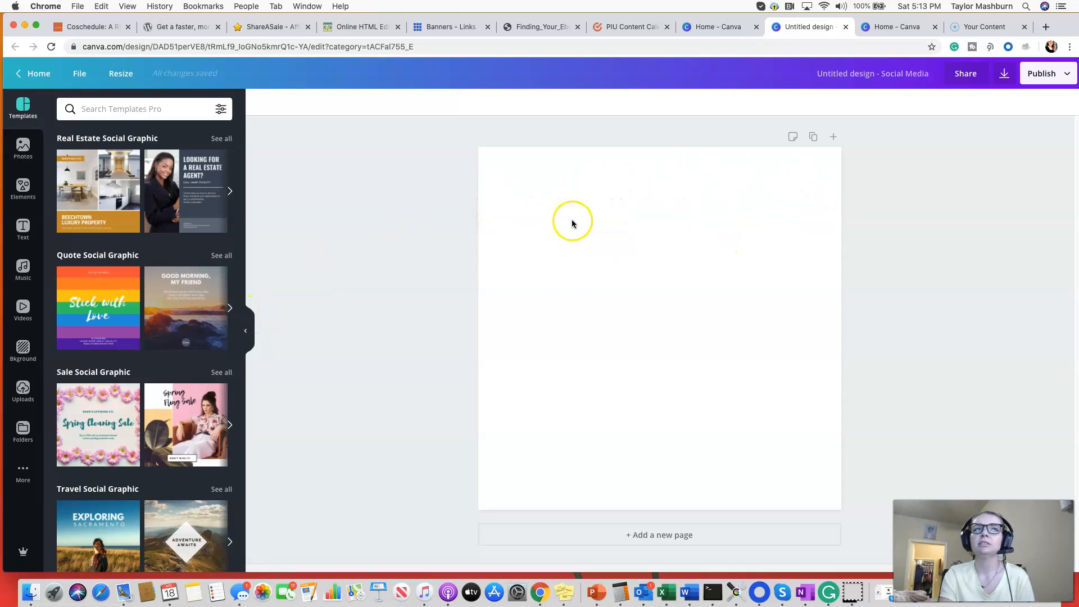
Look through the editor's photo, element, text and music libraries and return to the templates
{"action": "left_click", "coordinate": [28, 150]}
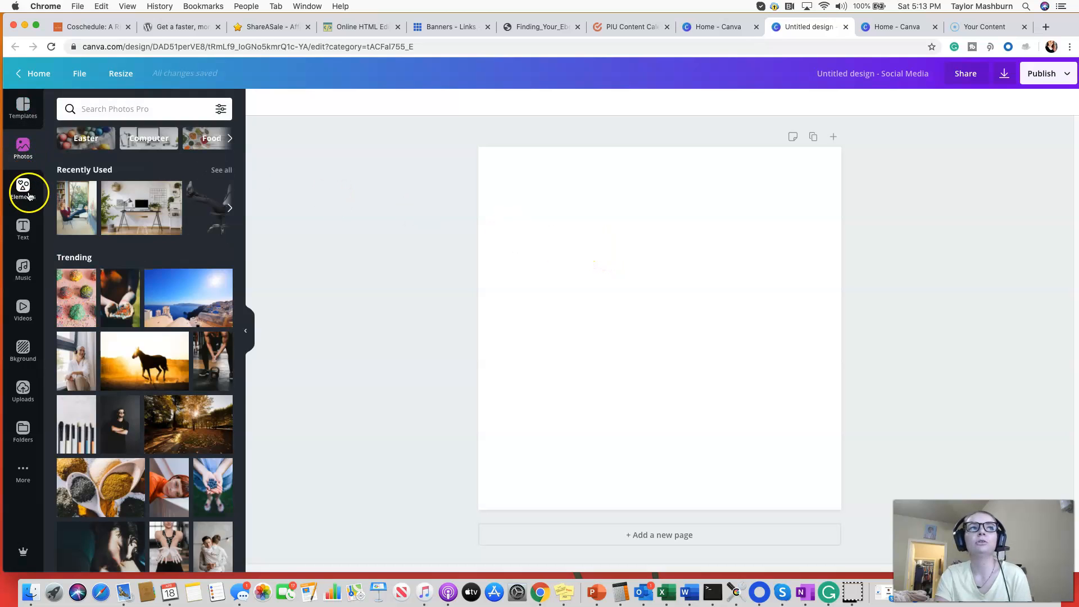
{"action": "left_click", "coordinate": [29, 194]}
{"action": "left_click", "coordinate": [30, 232]}
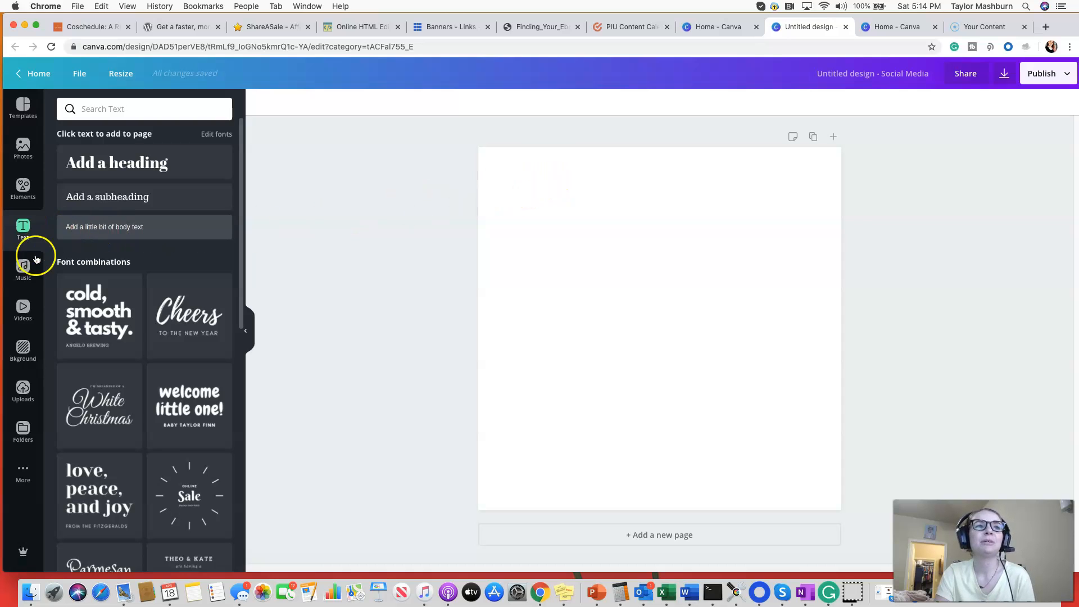
{"action": "left_click", "coordinate": [26, 277]}
{"action": "left_click", "coordinate": [22, 144]}
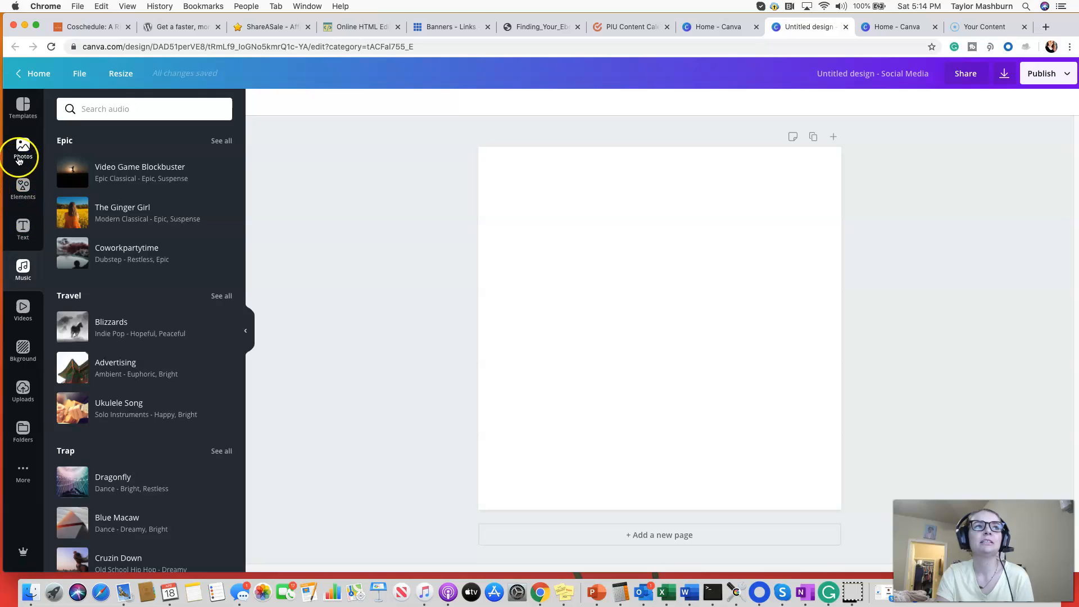
{"action": "left_click", "coordinate": [21, 110]}
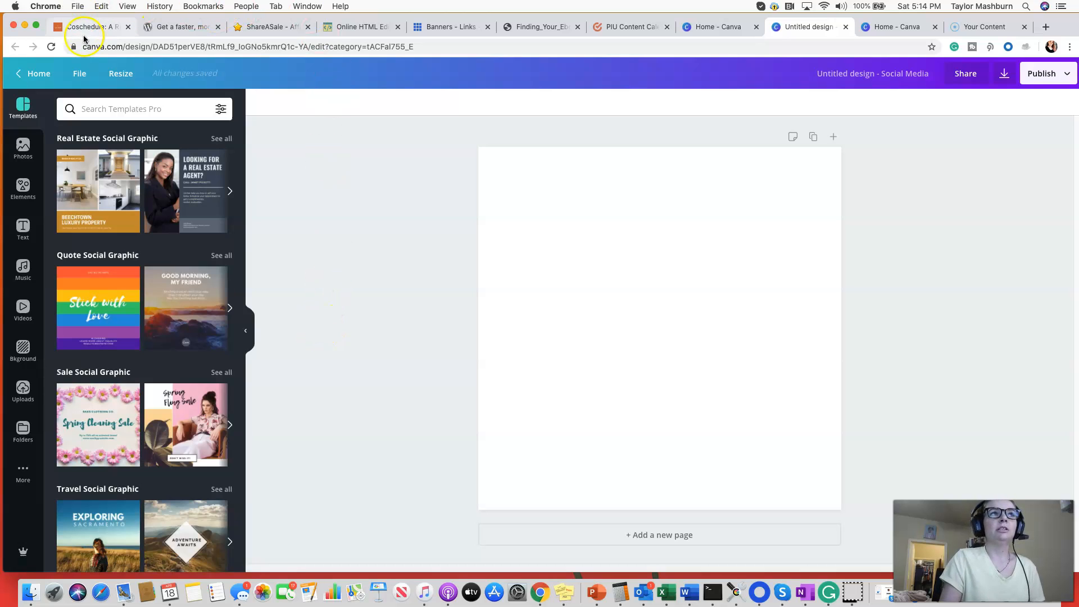
{"action": "left_click", "coordinate": [640, 28]}
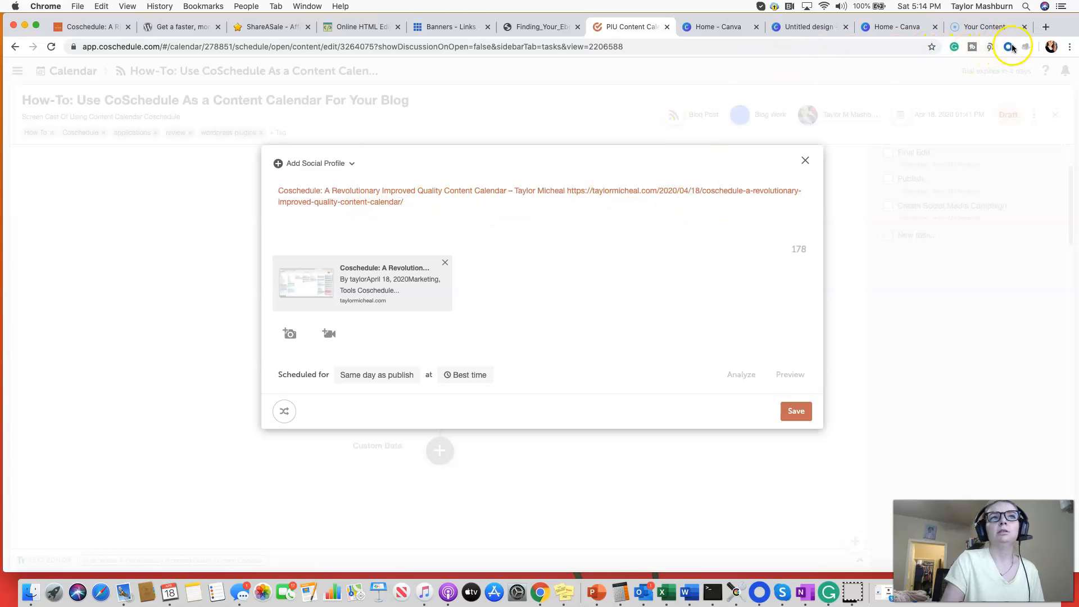
{"action": "left_click", "coordinate": [984, 27]}
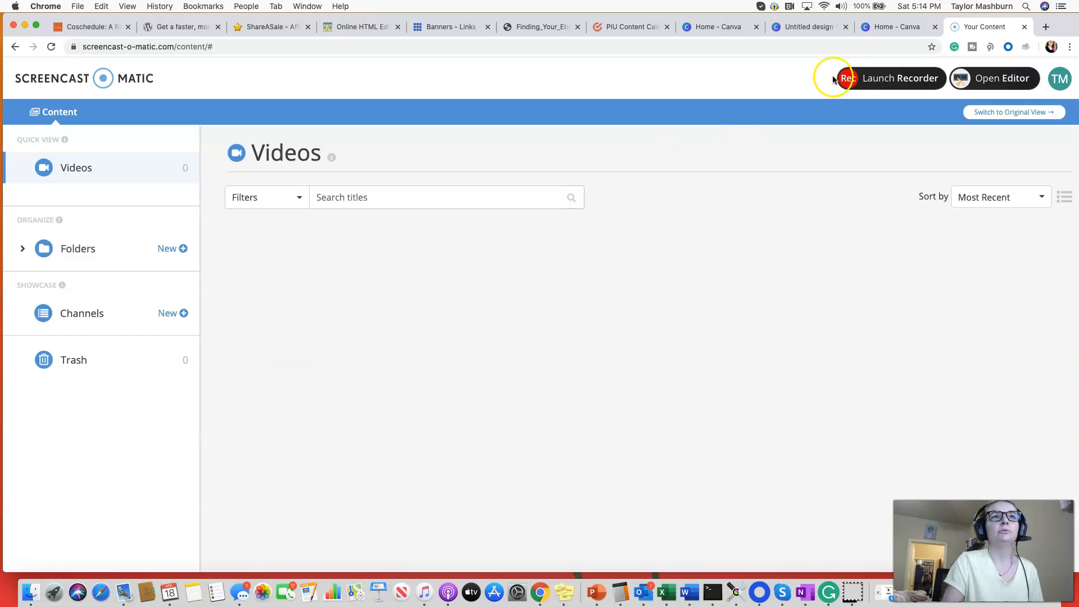
{"action": "left_click", "coordinate": [881, 29]}
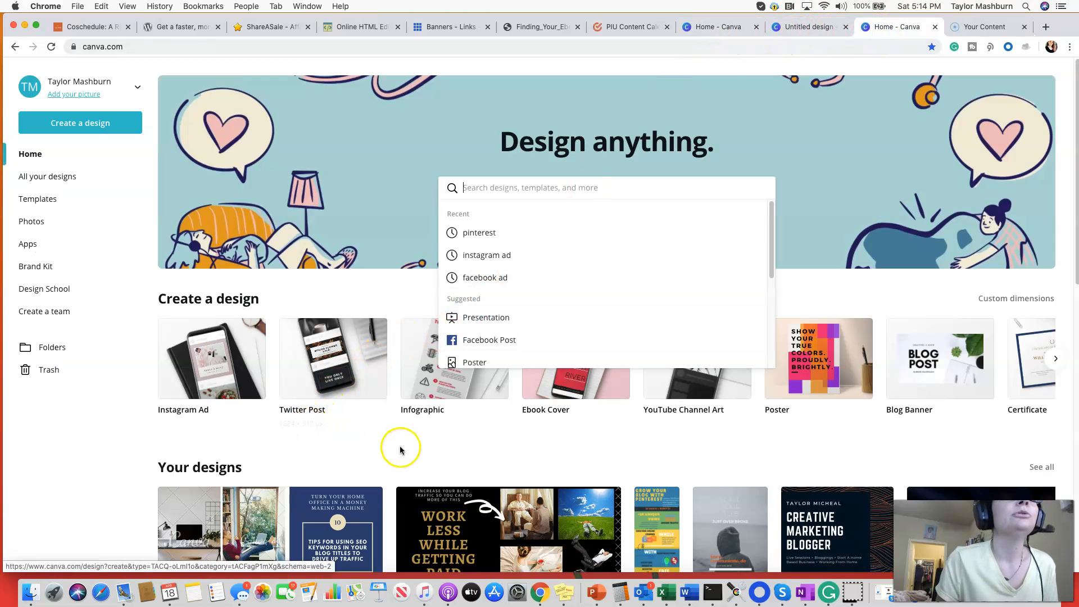
{"action": "left_click", "coordinate": [794, 30]}
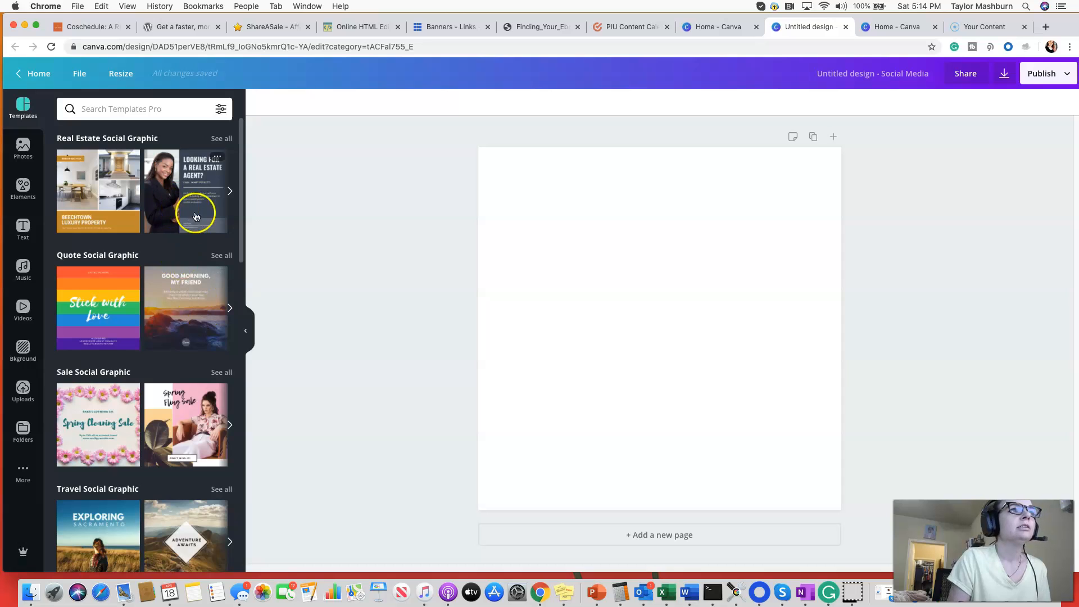
Apply the "Defend the fourth estate." template from the Real Estate Social Graphic collection to the blank page
{"action": "left_click", "coordinate": [223, 140]}
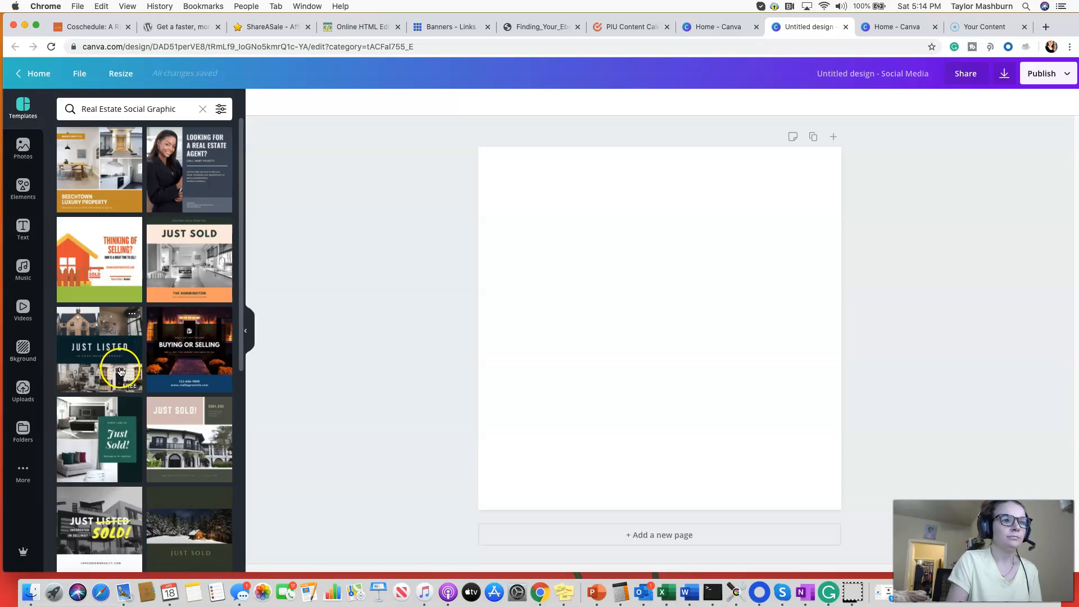
{"action": "scroll", "coordinate": [145, 444], "scroll_direction": "down", "scroll_amount": 6}
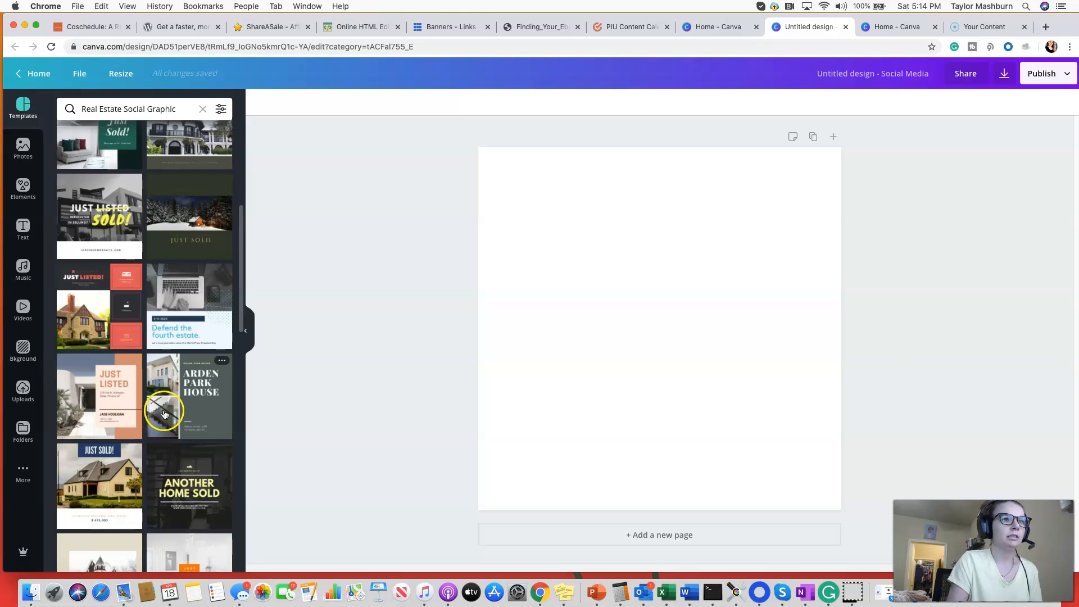
{"action": "left_click", "coordinate": [207, 324]}
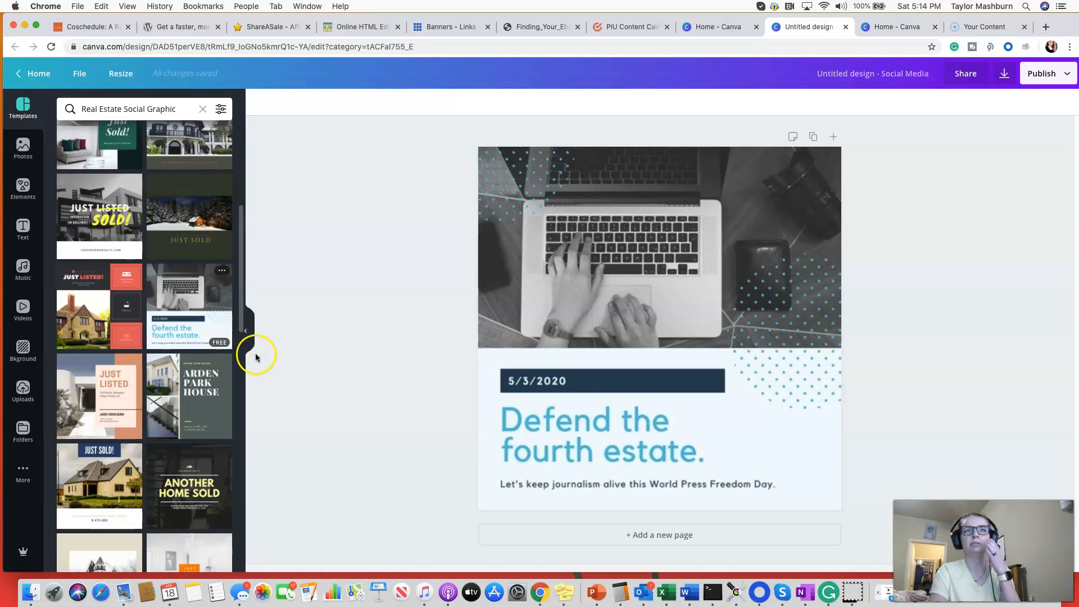
Search the photo library for "business" and browse the results for a replacement for the template's laptop photo
{"action": "left_click", "coordinate": [607, 253]}
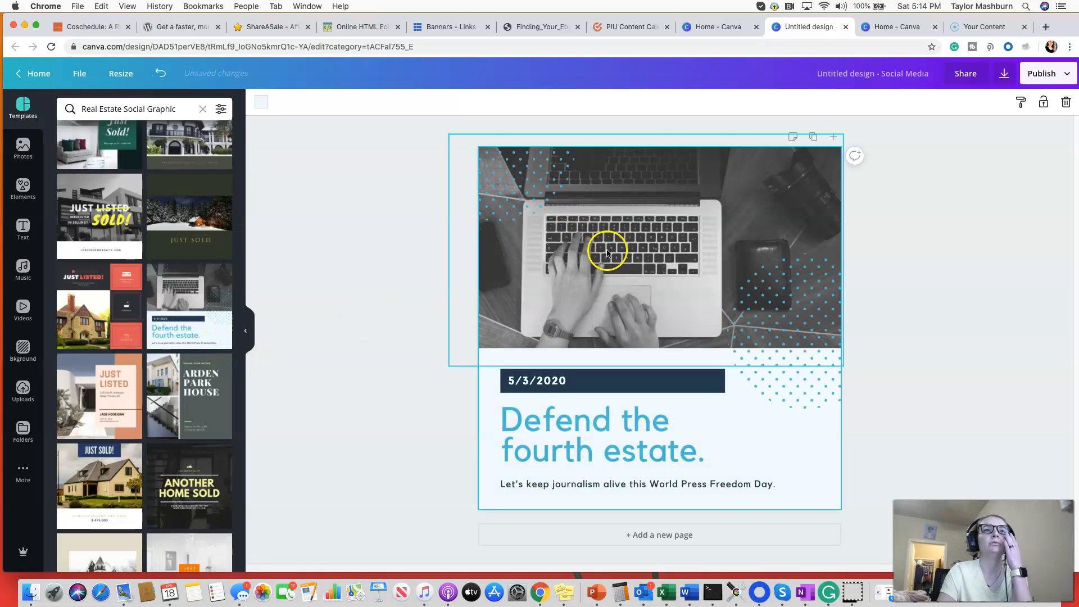
{"action": "left_click", "coordinate": [698, 417]}
{"action": "left_click", "coordinate": [593, 296]}
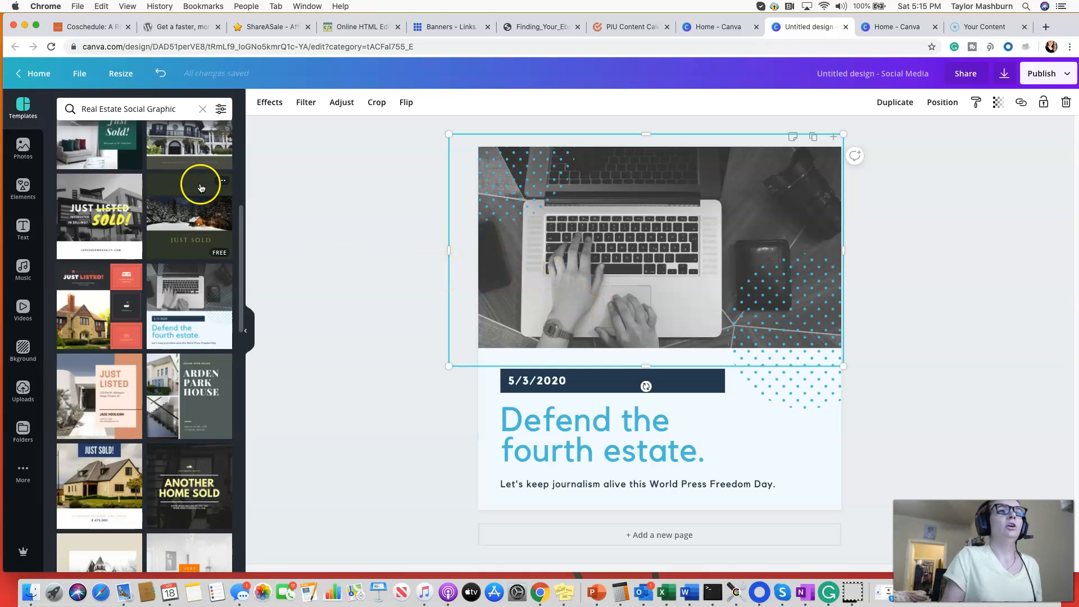
{"action": "left_click", "coordinate": [23, 147]}
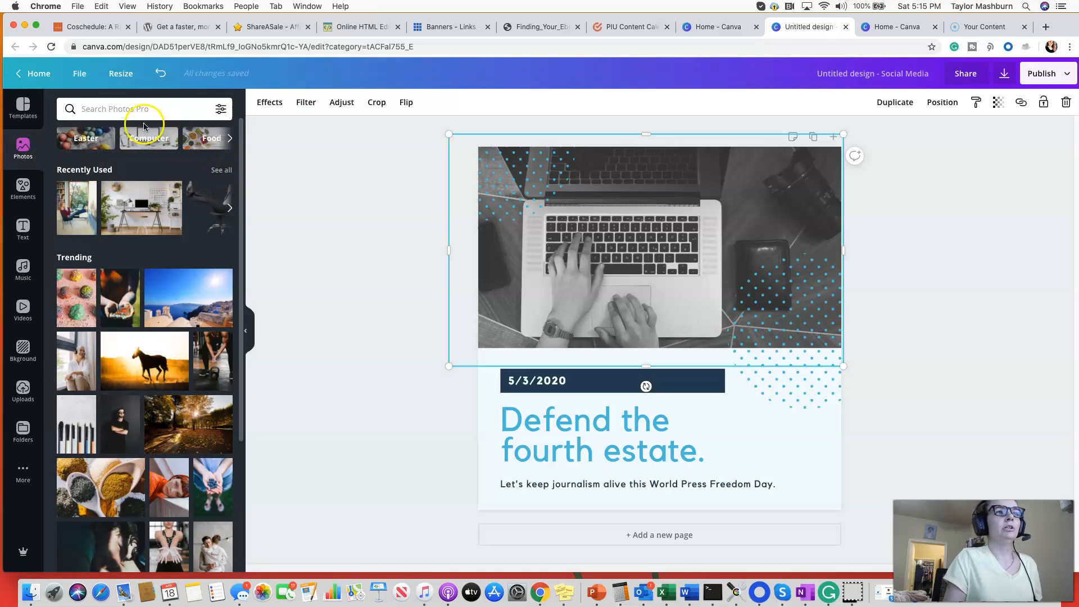
{"action": "left_click", "coordinate": [132, 112]}
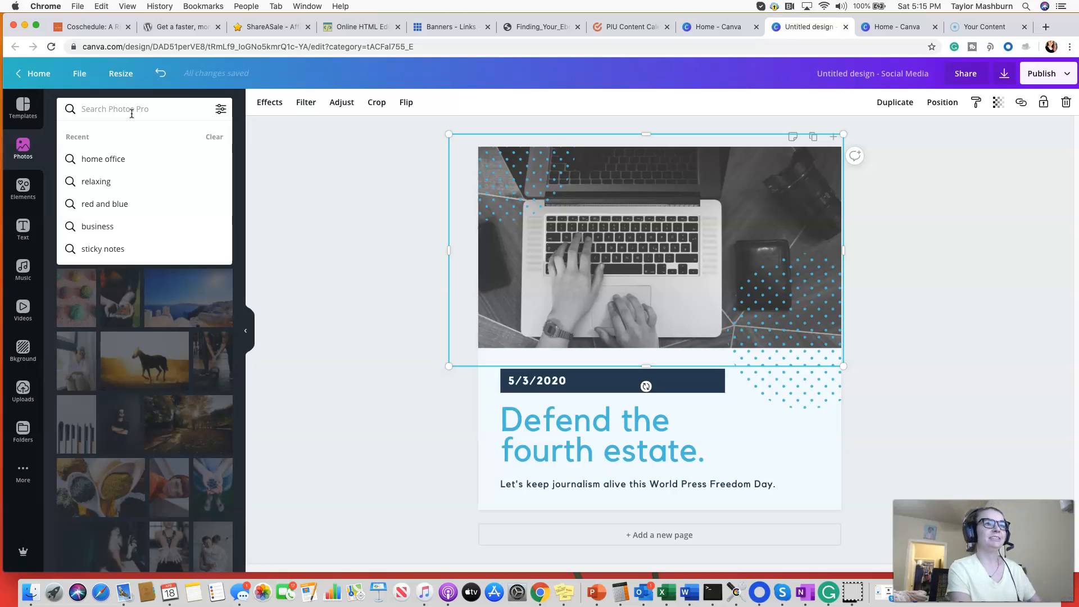
{"action": "type", "text": "business"}
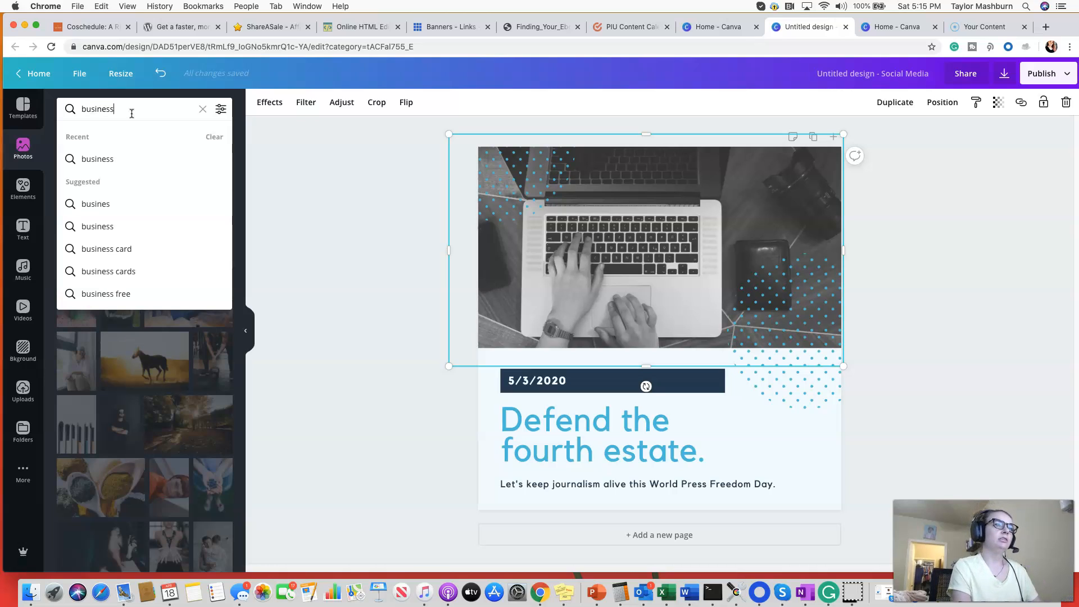
{"action": "key", "text": "Return"}
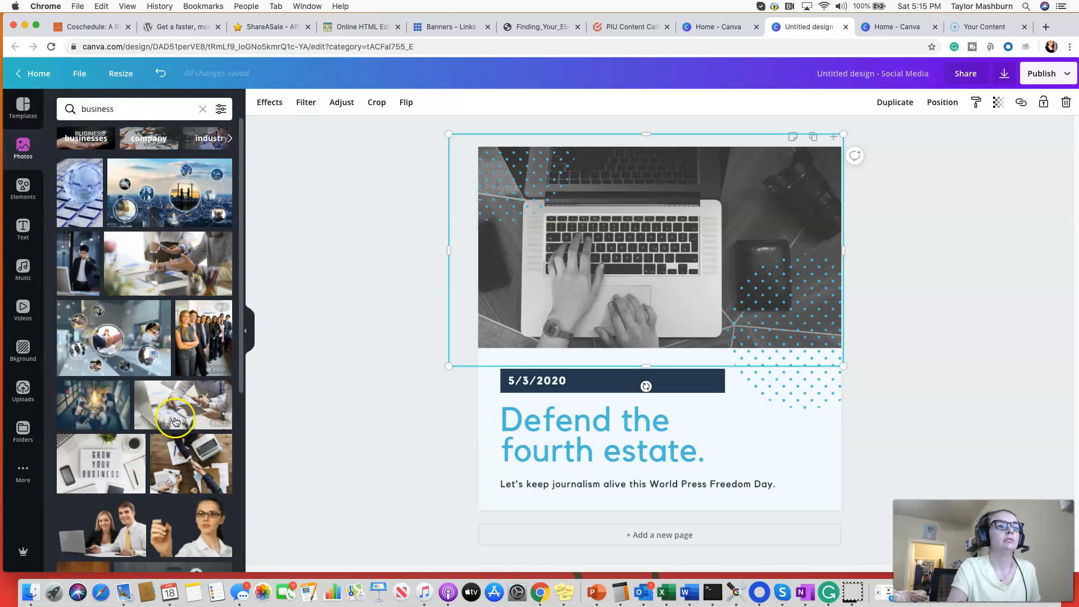
{"action": "scroll", "coordinate": [231, 415], "scroll_direction": "down", "scroll_amount": 5}
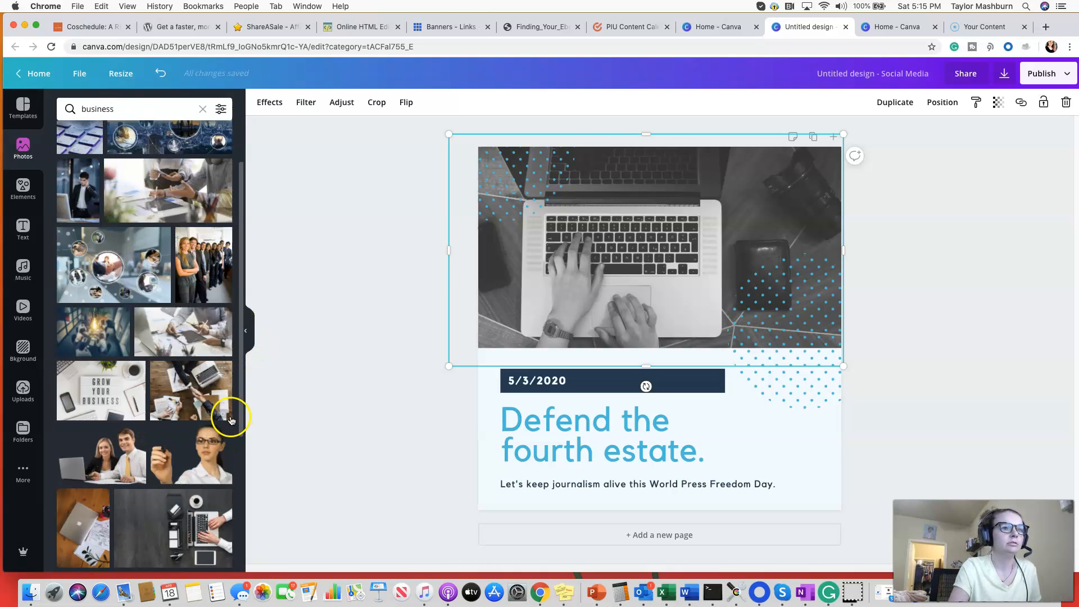
{"action": "scroll", "coordinate": [214, 407], "scroll_direction": "down", "scroll_amount": 1}
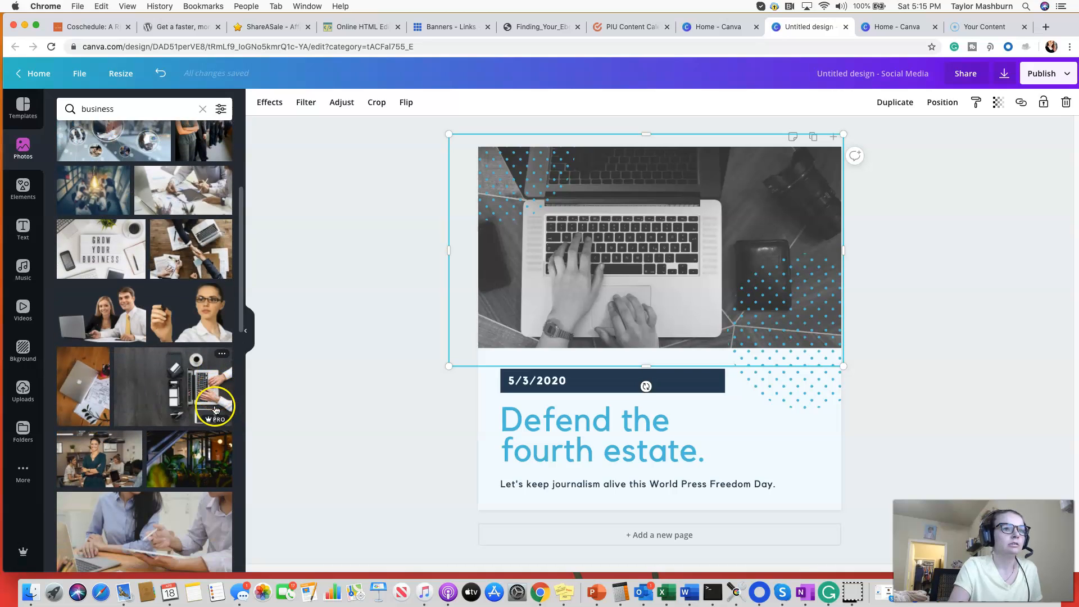
{"action": "scroll", "coordinate": [203, 413], "scroll_direction": "down", "scroll_amount": 1}
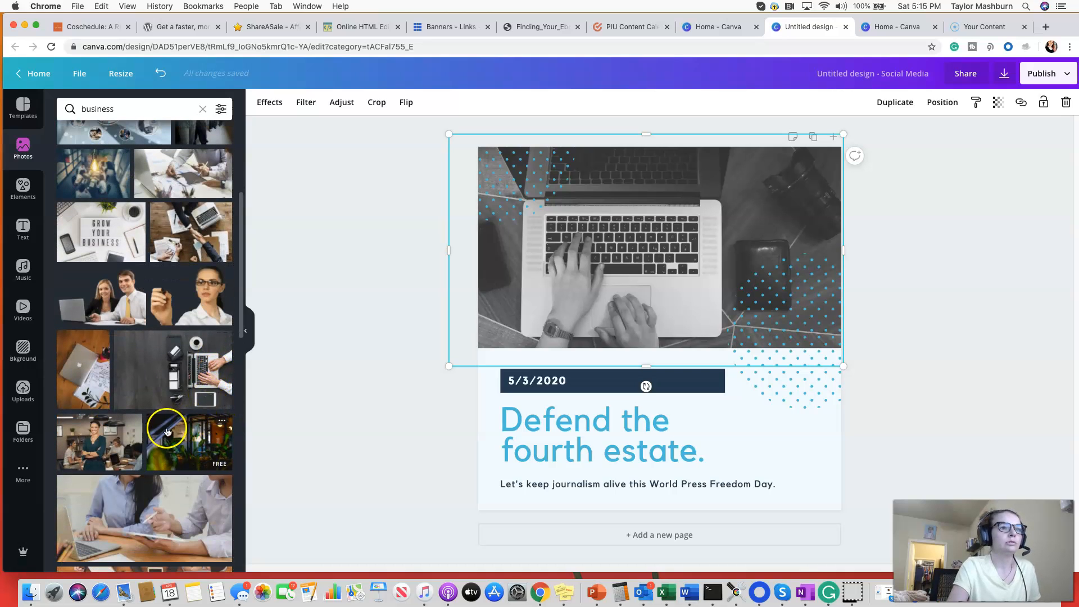
{"action": "scroll", "coordinate": [172, 427], "scroll_direction": "down", "scroll_amount": 1}
{"action": "scroll", "coordinate": [174, 422], "scroll_direction": "down", "scroll_amount": 1}
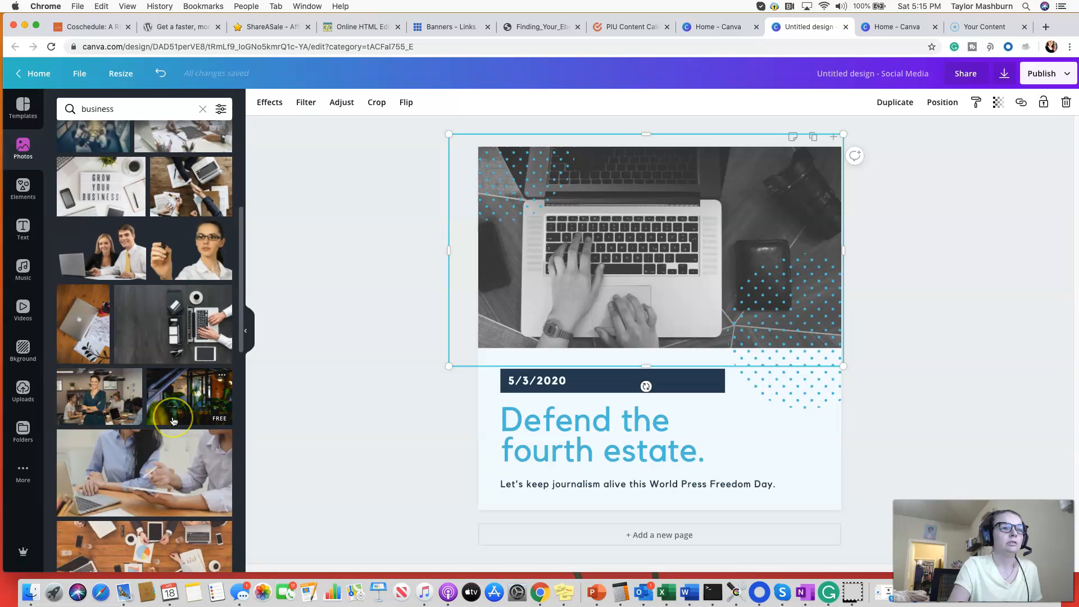
{"action": "scroll", "coordinate": [166, 404], "scroll_direction": "down", "scroll_amount": 5}
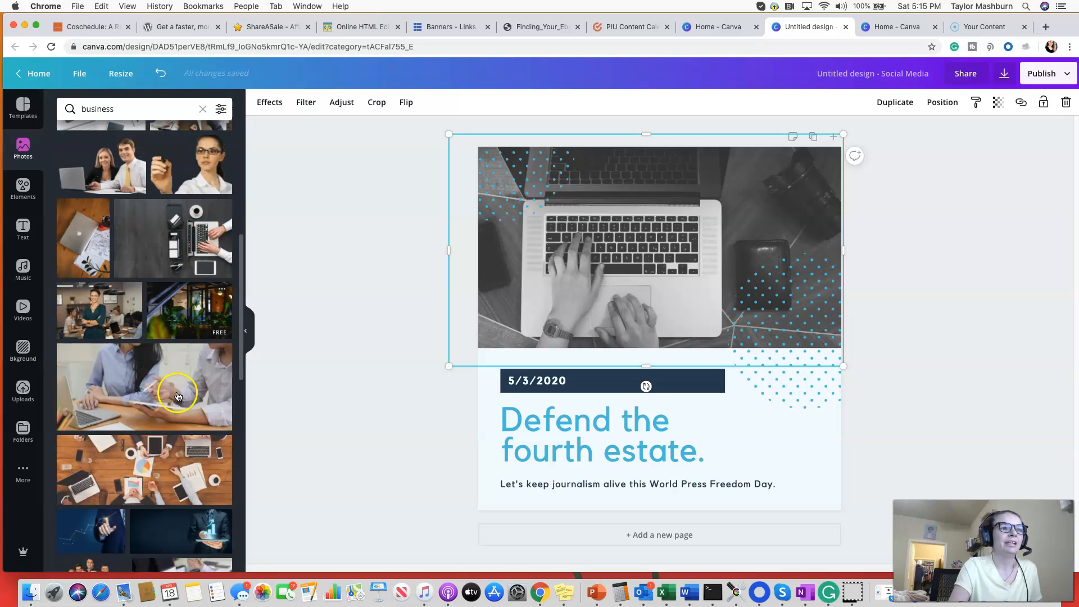
Search the photo library for "calendar" and add the photo of hands holding a tablet calendar to the page
{"action": "left_click", "coordinate": [125, 110]}
{"action": "type", "text": "caled"}
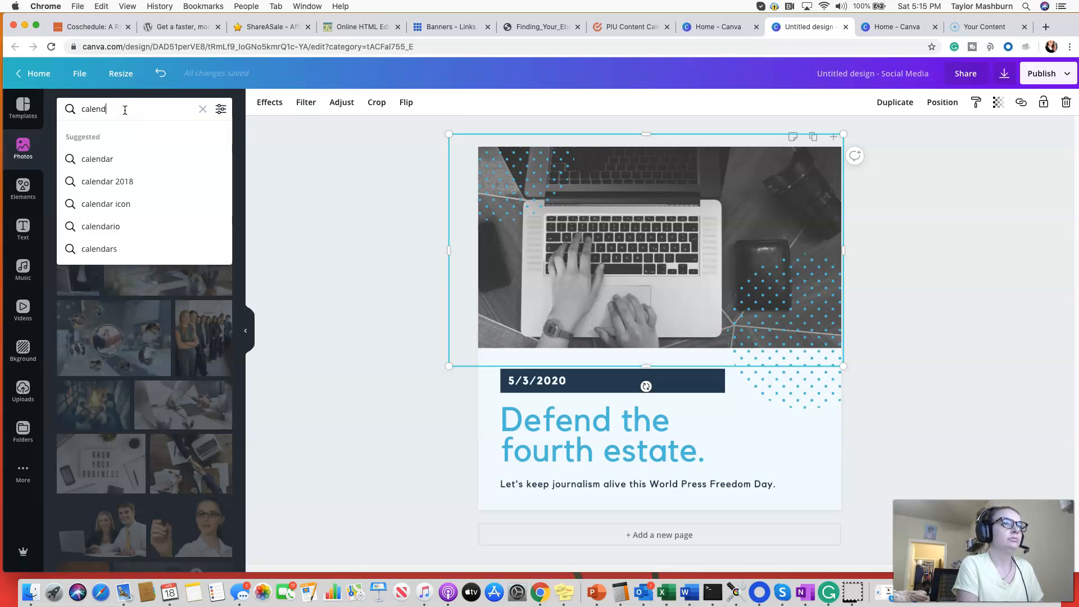
{"action": "key", "text": "Return"}
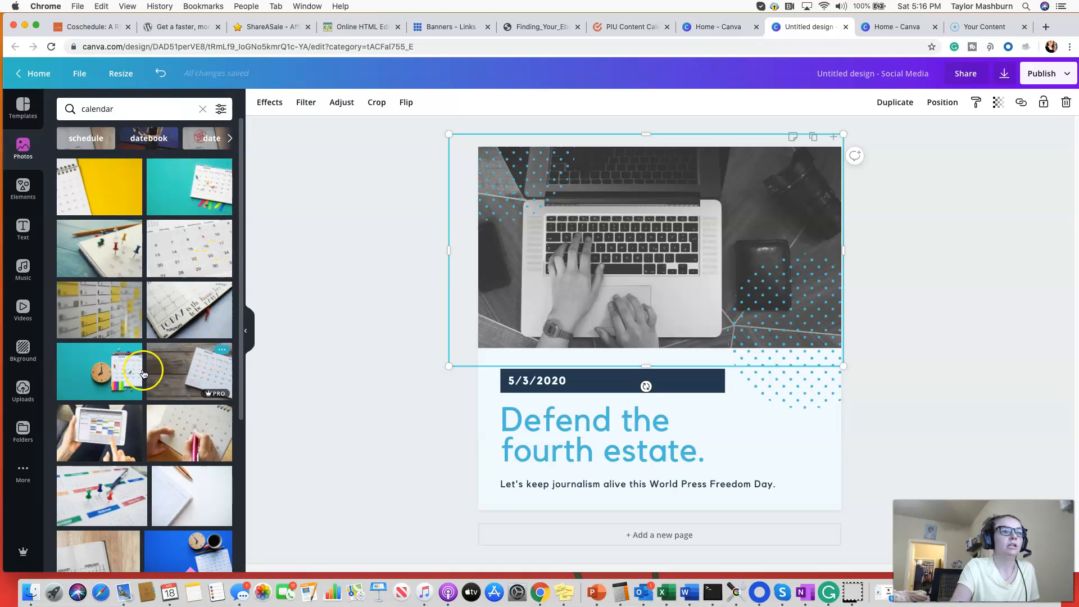
{"action": "left_click", "coordinate": [125, 428]}
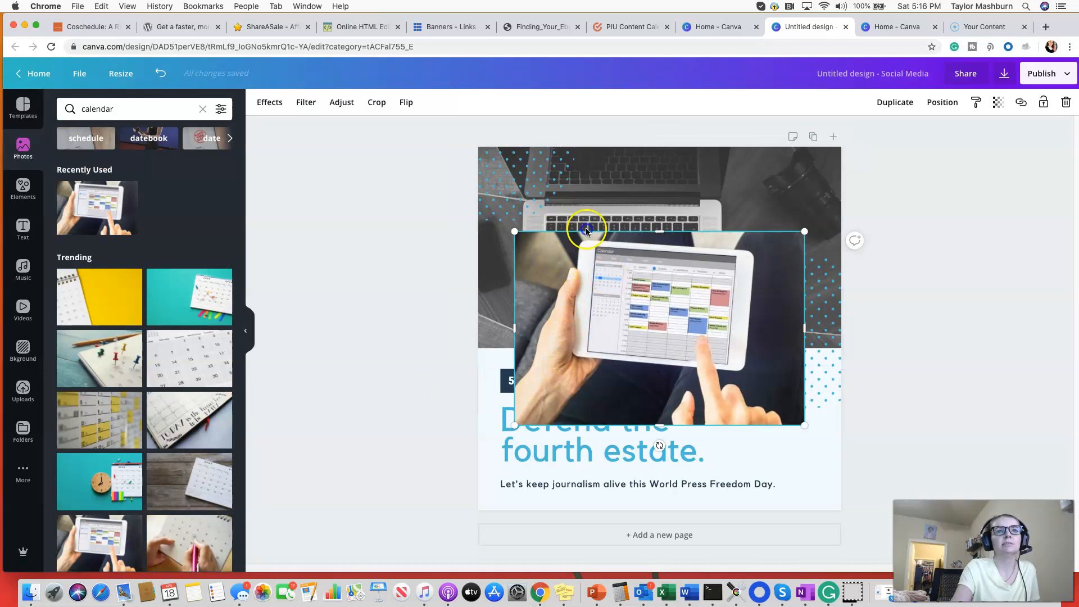
Move and enlarge the tablet calendar photo to cover the laptop photo across the full page width above the date bar
{"action": "left_click_drag", "start_coordinate": [586, 228], "coordinate": [566, 192]}
{"action": "left_click_drag", "start_coordinate": [630, 197], "coordinate": [625, 191]}
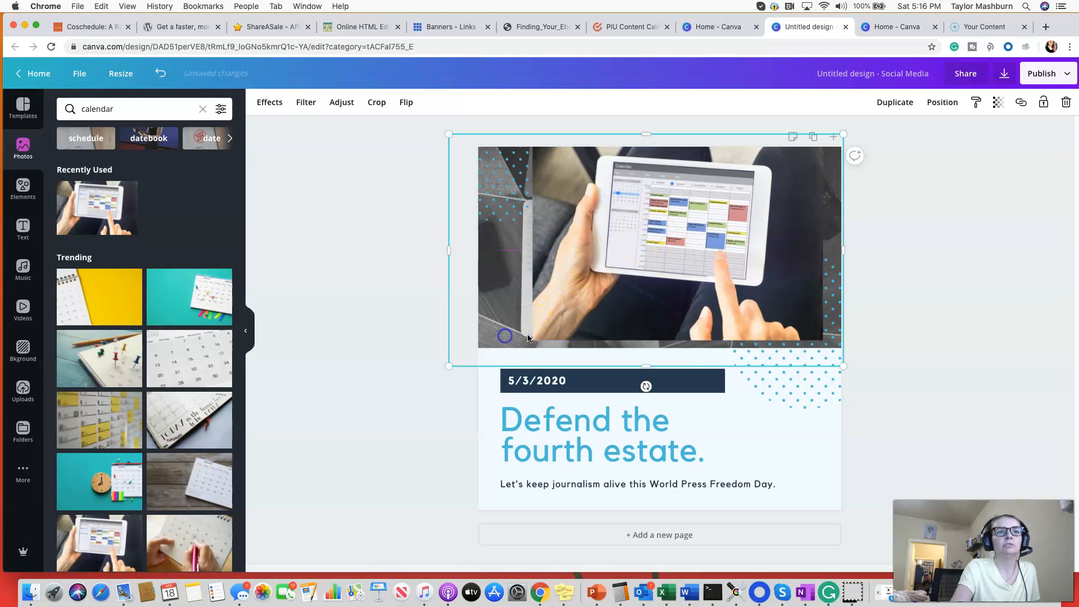
{"action": "left_click_drag", "start_coordinate": [535, 333], "coordinate": [489, 331]}
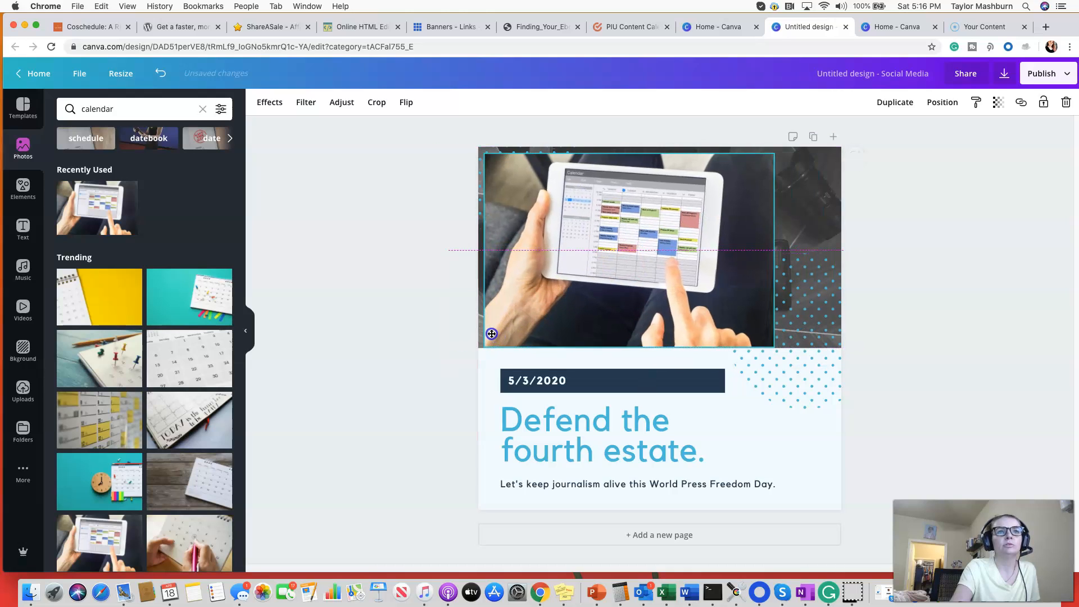
{"action": "left_click", "coordinate": [769, 340]}
{"action": "left_click_drag", "start_coordinate": [770, 340], "coordinate": [768, 283]}
Bring the dotted pattern beside the date bar forward, in front of the tablet calendar photo
{"action": "left_click", "coordinate": [767, 369]}
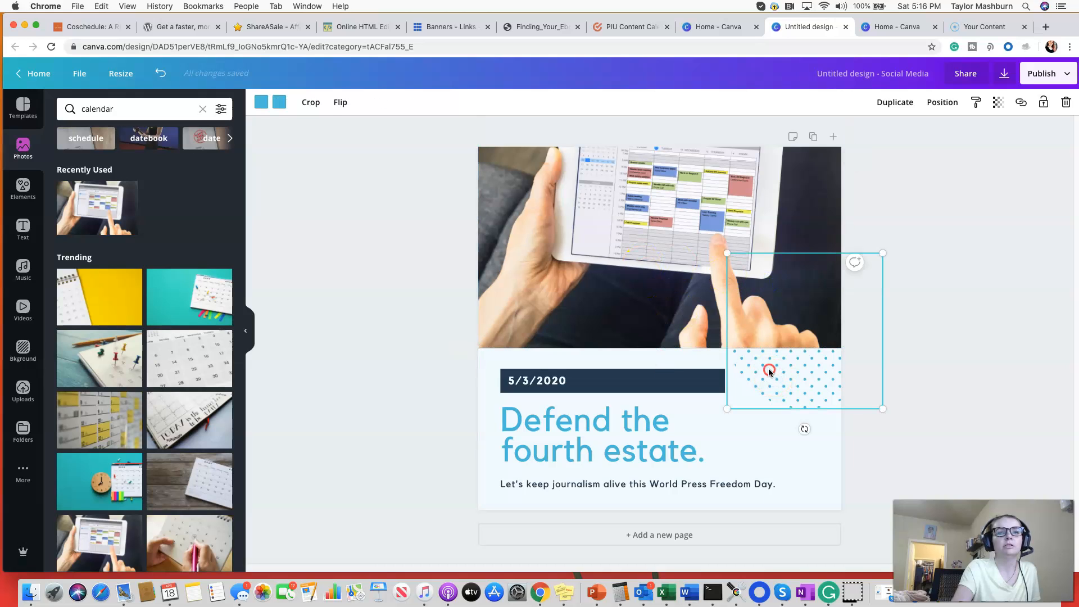
{"action": "right_click", "coordinate": [769, 369]}
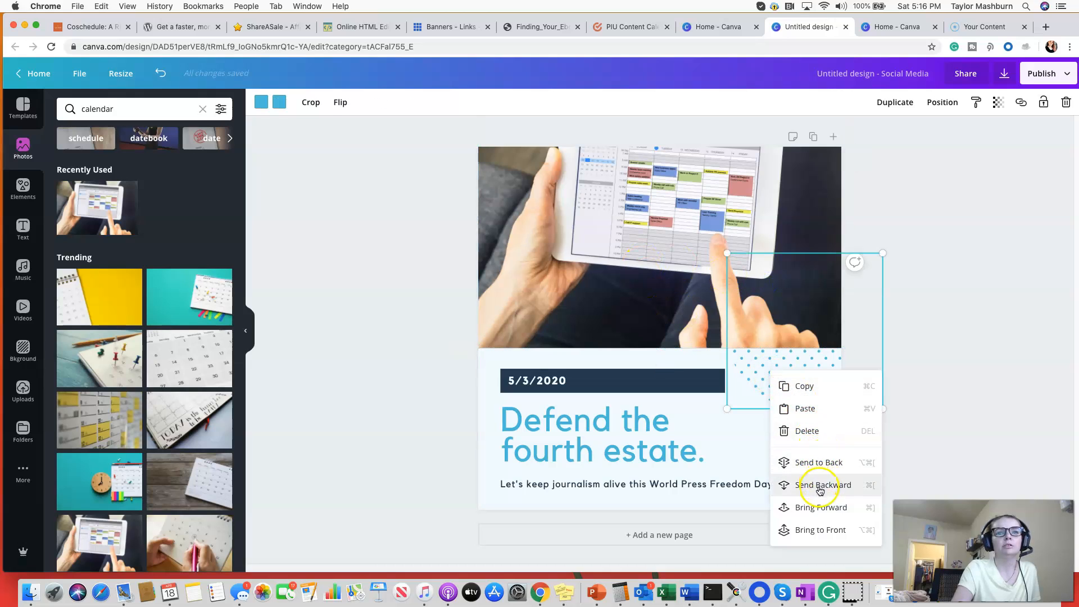
{"action": "left_click", "coordinate": [816, 508]}
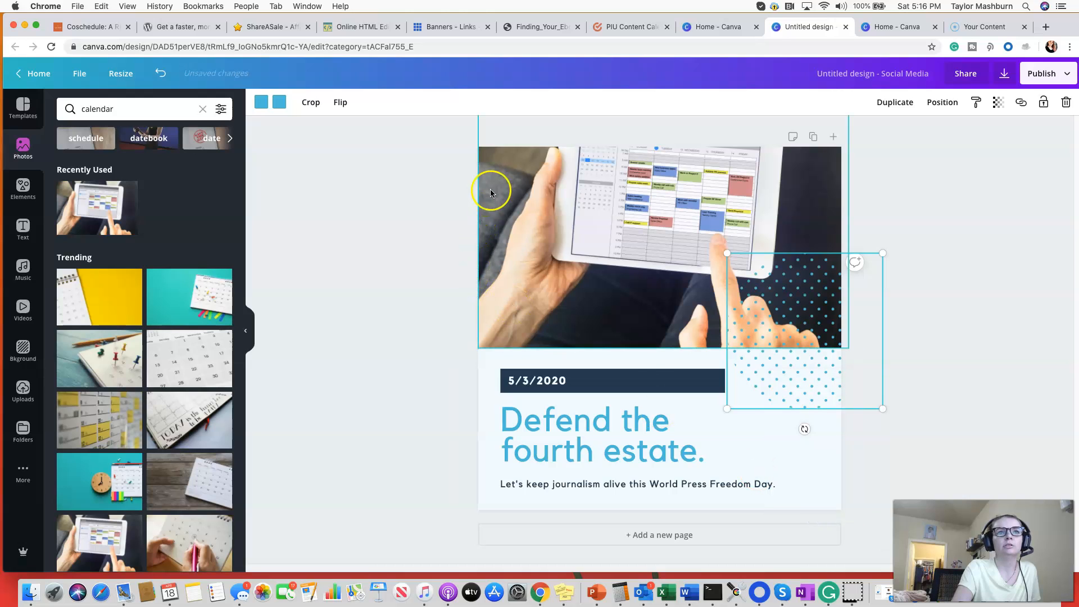
Shift the tablet calendar photo aside and bring the dotted pattern in the page's upper-left corner forward, in front of the photo
{"action": "left_click", "coordinate": [568, 227]}
{"action": "left_click_drag", "start_coordinate": [568, 227], "coordinate": [656, 248]}
{"action": "left_click", "coordinate": [509, 198]}
{"action": "right_click", "coordinate": [513, 199]}
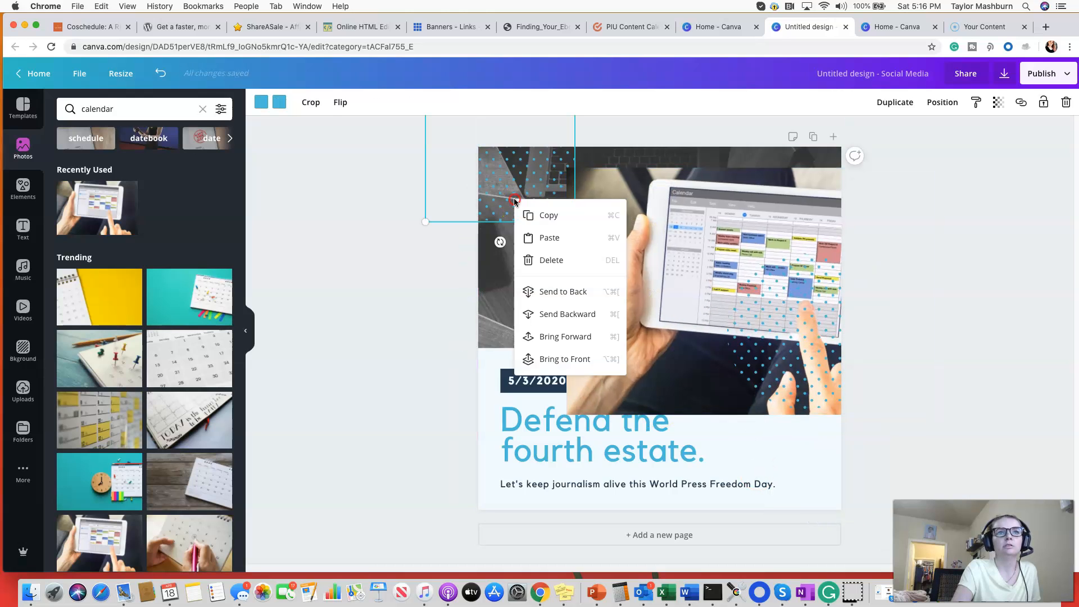
{"action": "left_click", "coordinate": [582, 336]}
Move the tablet calendar photo back so its upper-left corner aligns with the page's upper-left corner
{"action": "left_click", "coordinate": [629, 262]}
{"action": "left_click_drag", "start_coordinate": [629, 262], "coordinate": [571, 254]}
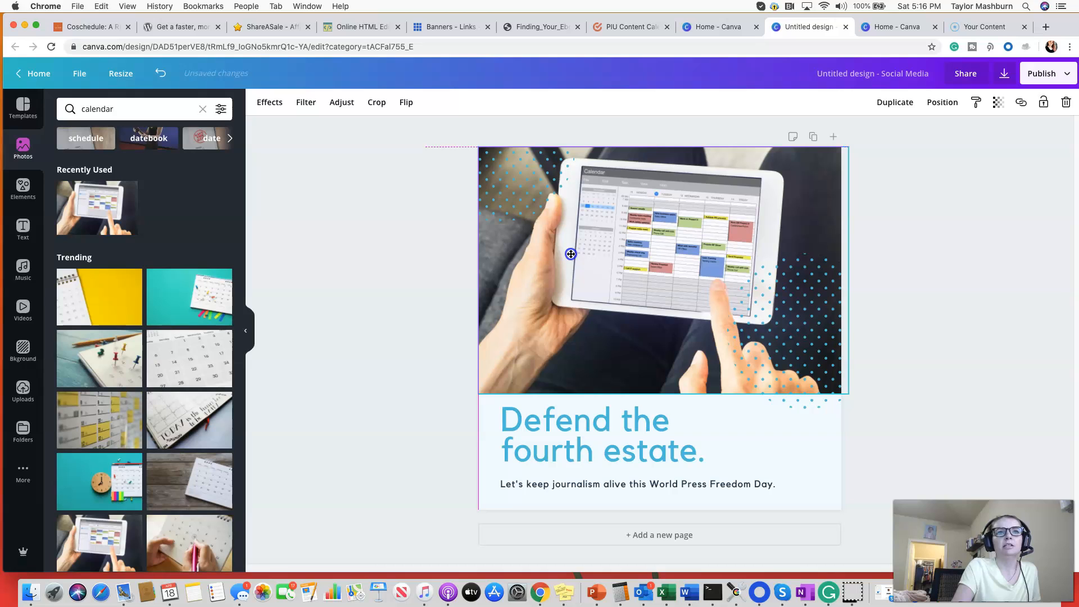
{"action": "left_click_drag", "start_coordinate": [571, 254], "coordinate": [571, 253]}
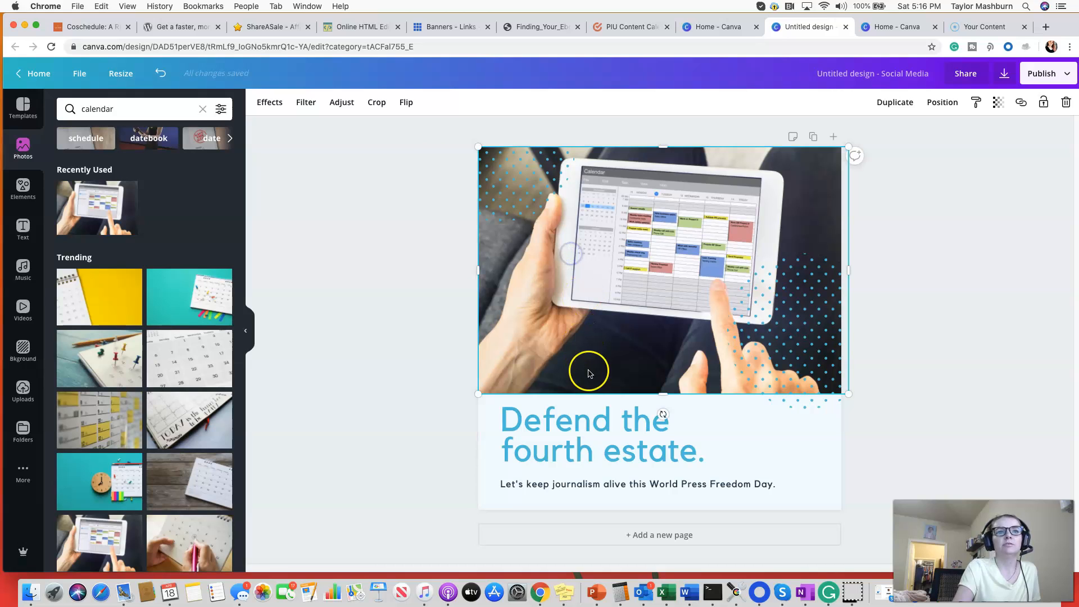
Select the full text of the headline "Defend the fourth estate."
{"action": "left_click", "coordinate": [568, 406]}
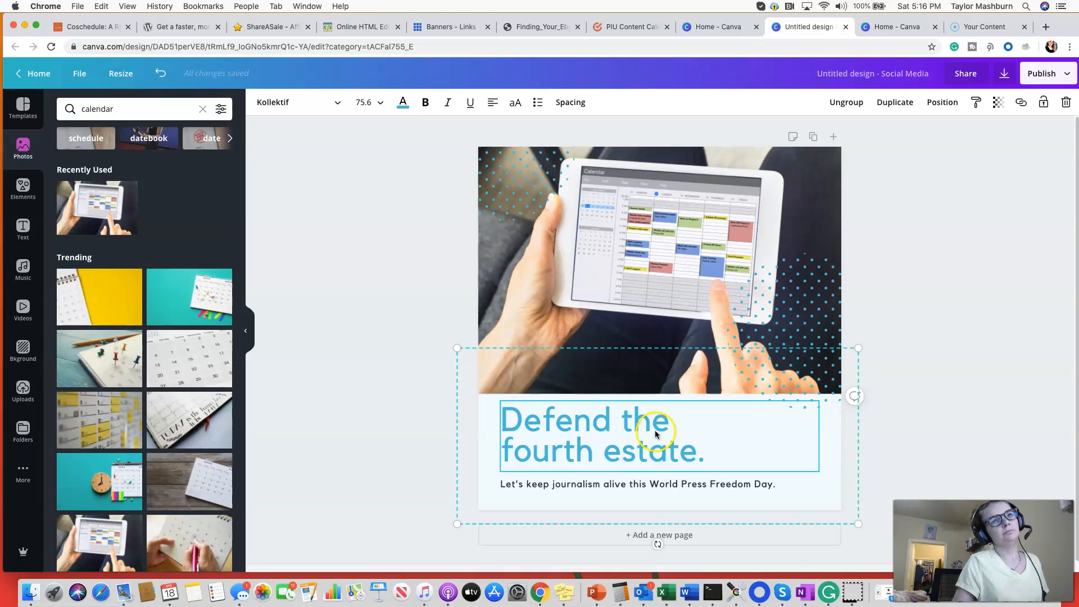
{"action": "triple_click", "coordinate": [693, 442]}
{"action": "left_click", "coordinate": [733, 464]}
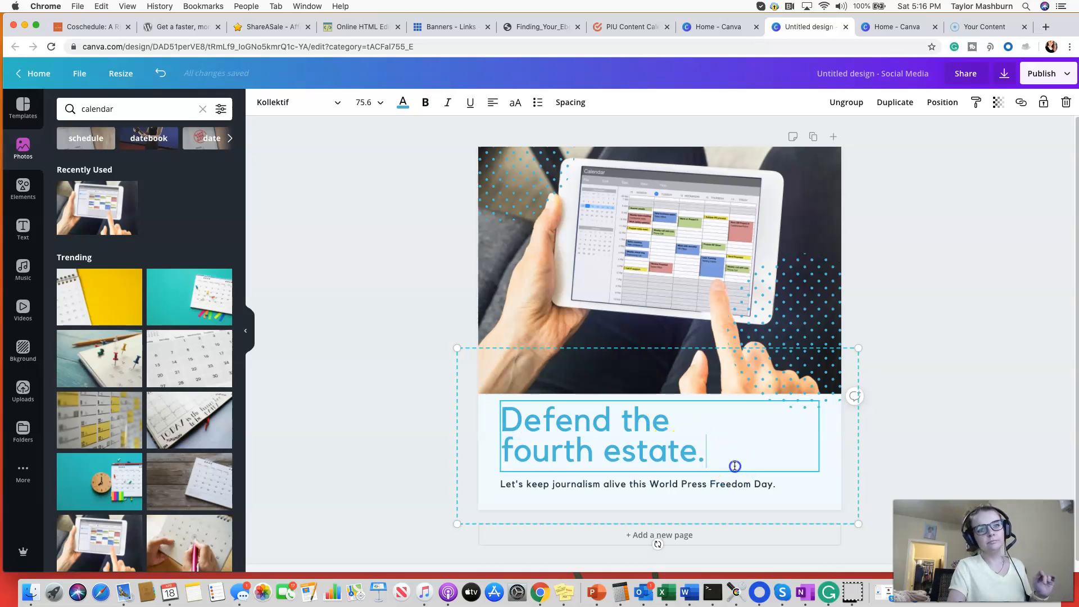
{"action": "left_click_drag", "start_coordinate": [706, 463], "coordinate": [534, 430]}
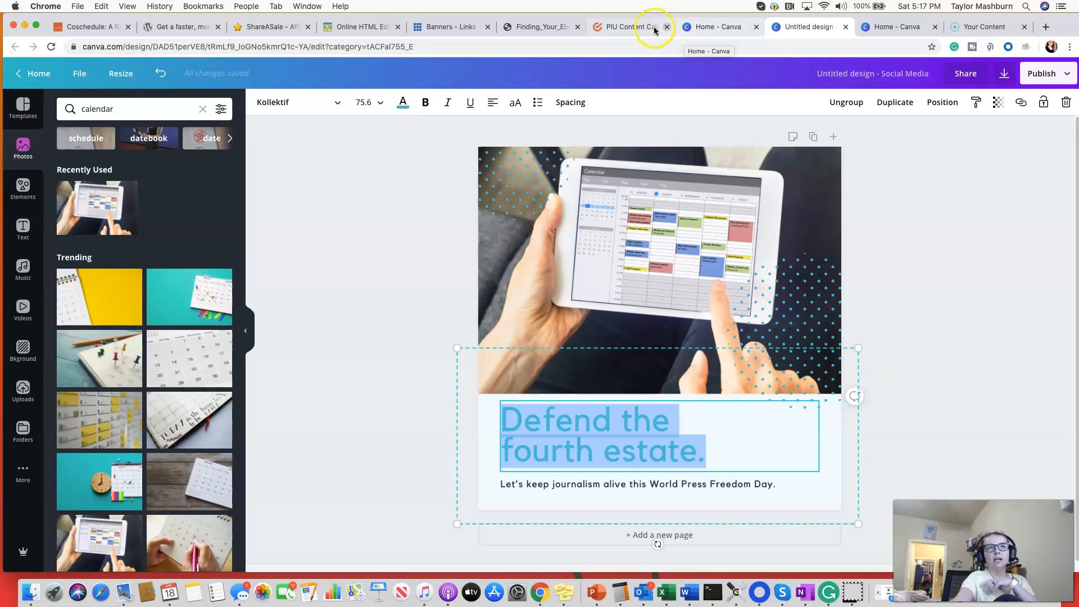
Check the blog post title in the CoSchedule social message, and return to the social media design
{"action": "left_click", "coordinate": [634, 27]}
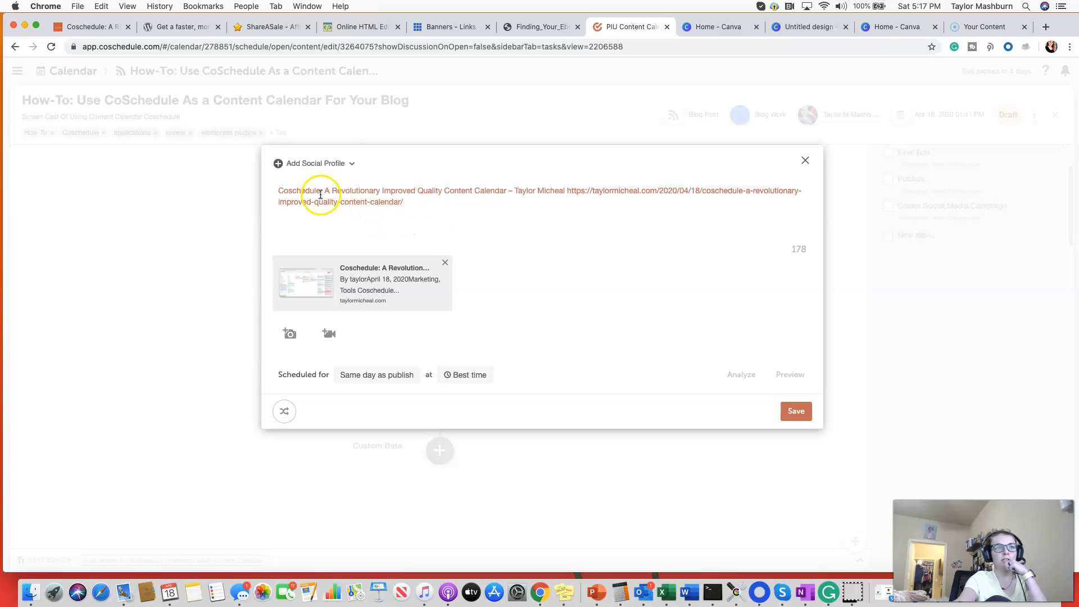
{"action": "left_click", "coordinate": [553, 27]}
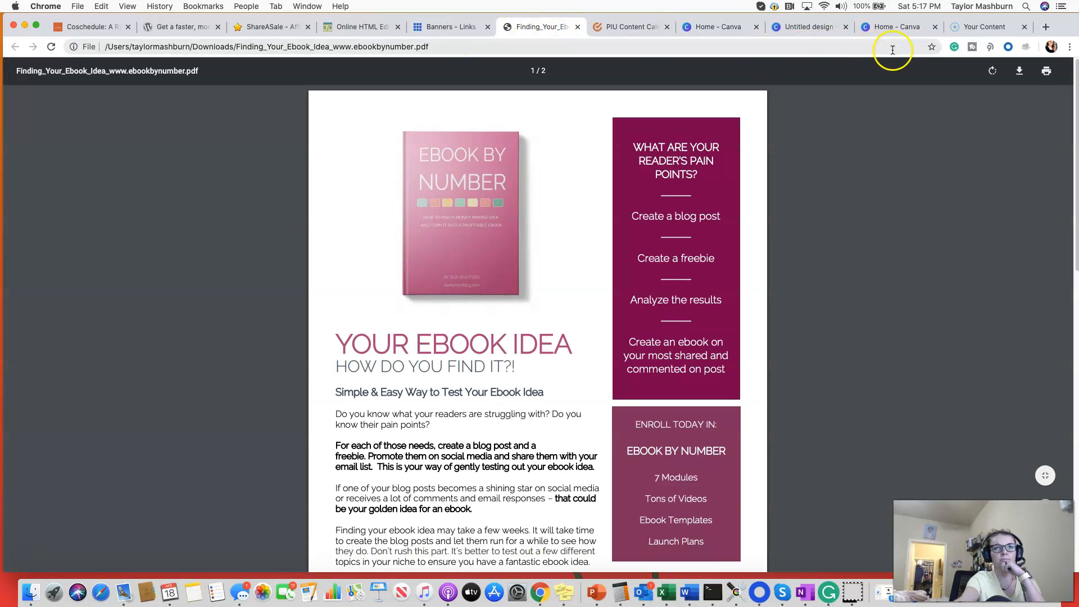
{"action": "left_click", "coordinate": [967, 28]}
{"action": "left_click", "coordinate": [885, 27]}
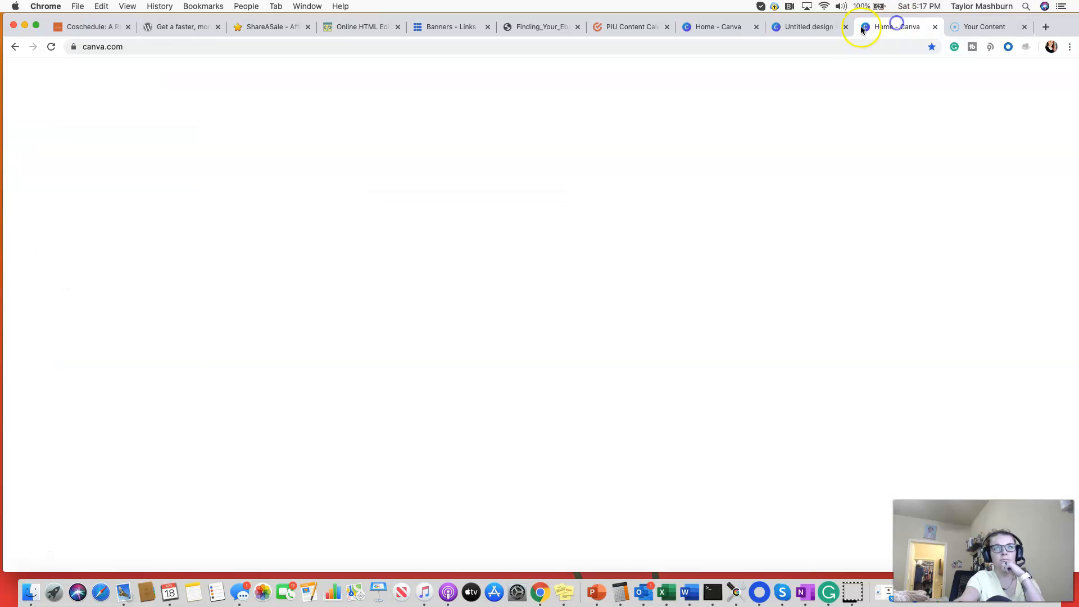
{"action": "left_click", "coordinate": [804, 27]}
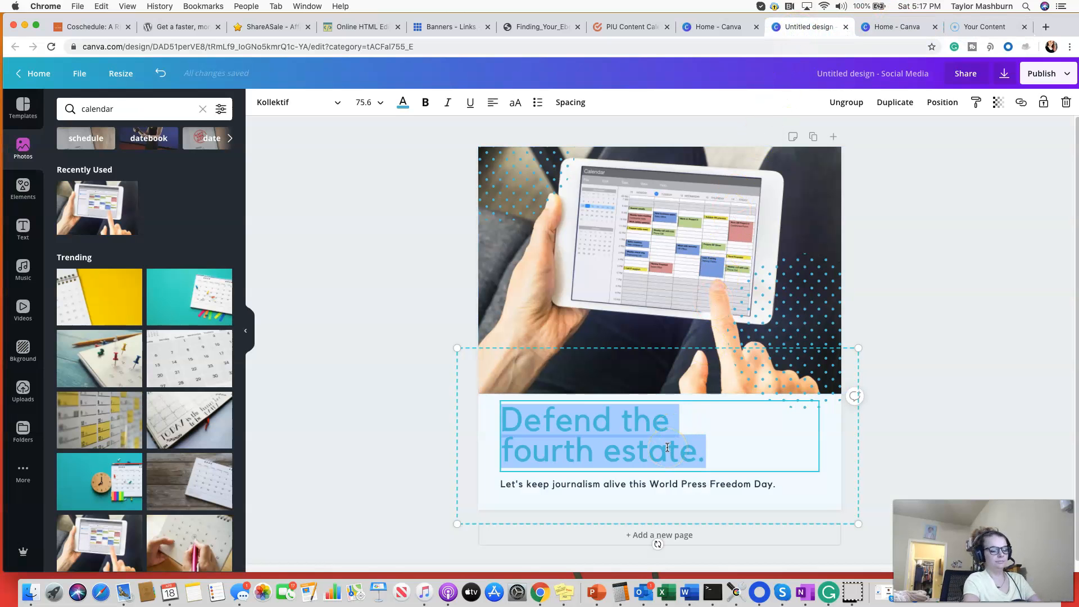
Replace the selected headline with "A Revoluntariary"
{"action": "type", "text": "A Revolun"}
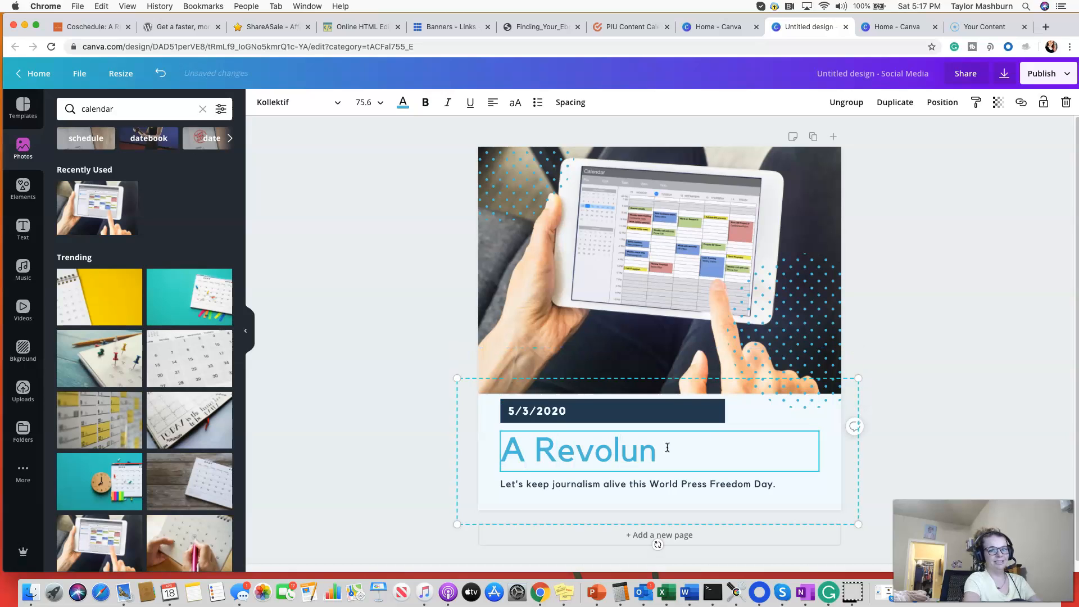
{"action": "type", "text": "tariary"}
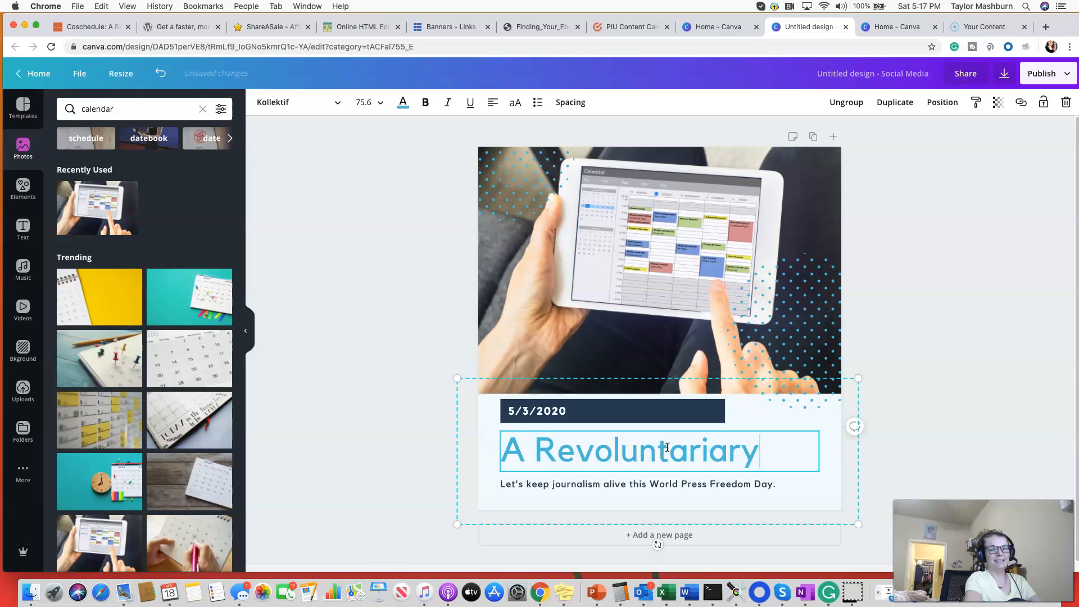
{"action": "left_click", "coordinate": [678, 420]}
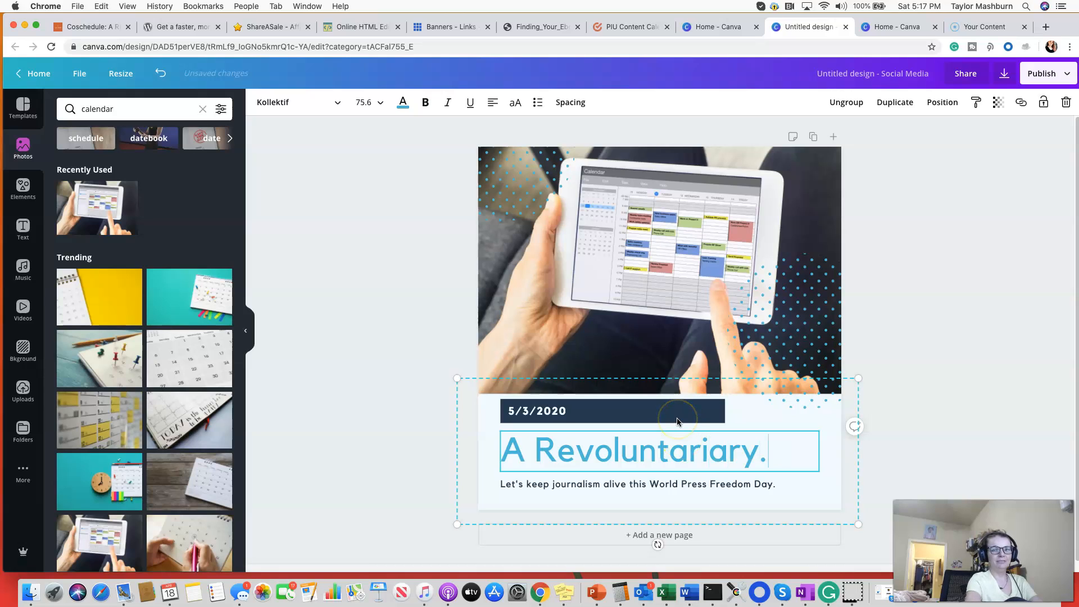
Check the headline word "Revoluntariary" for spelling suggestions, and place the text cursor back at the end of the headline
{"action": "triple_click", "coordinate": [702, 459]}
{"action": "right_click", "coordinate": [700, 458]}
{"action": "left_click", "coordinate": [770, 451]}
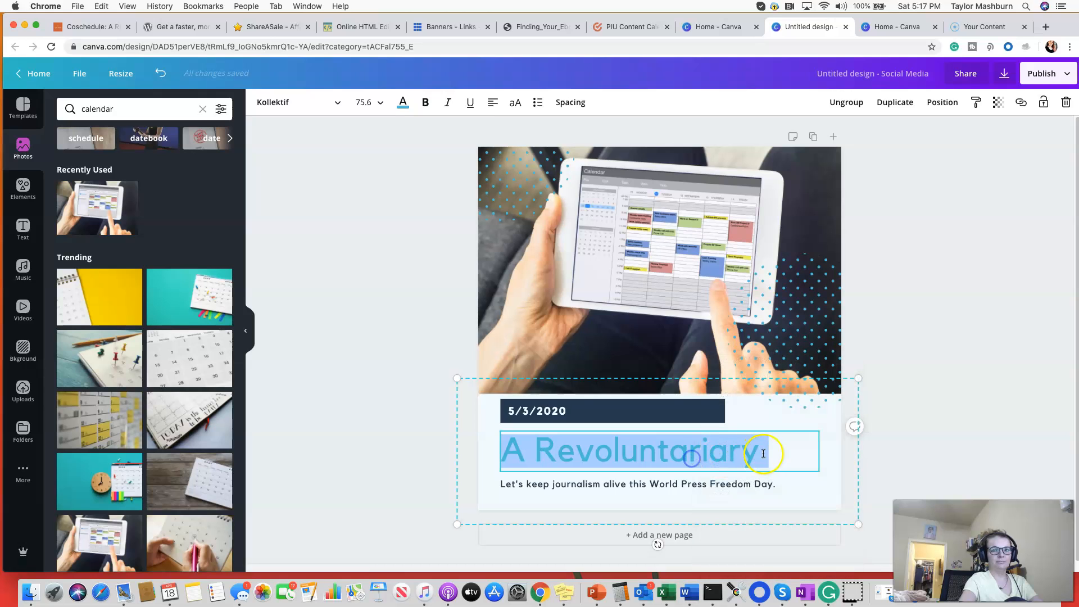
{"action": "left_click", "coordinate": [761, 450]}
{"action": "double_click", "coordinate": [687, 461]}
{"action": "right_click", "coordinate": [579, 456]}
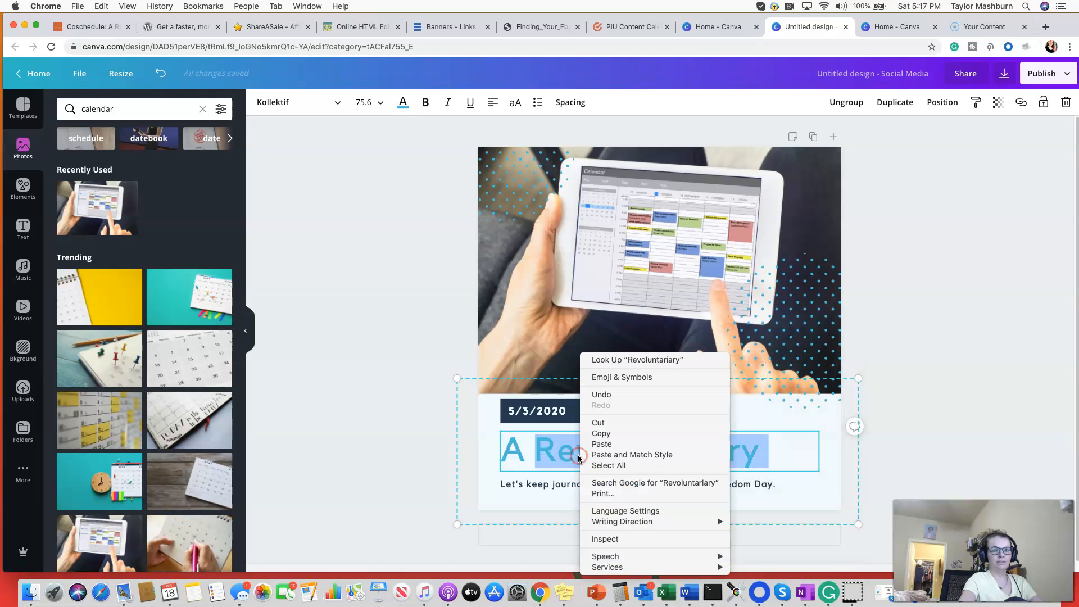
{"action": "left_click", "coordinate": [807, 460]}
{"action": "left_click", "coordinate": [806, 464]}
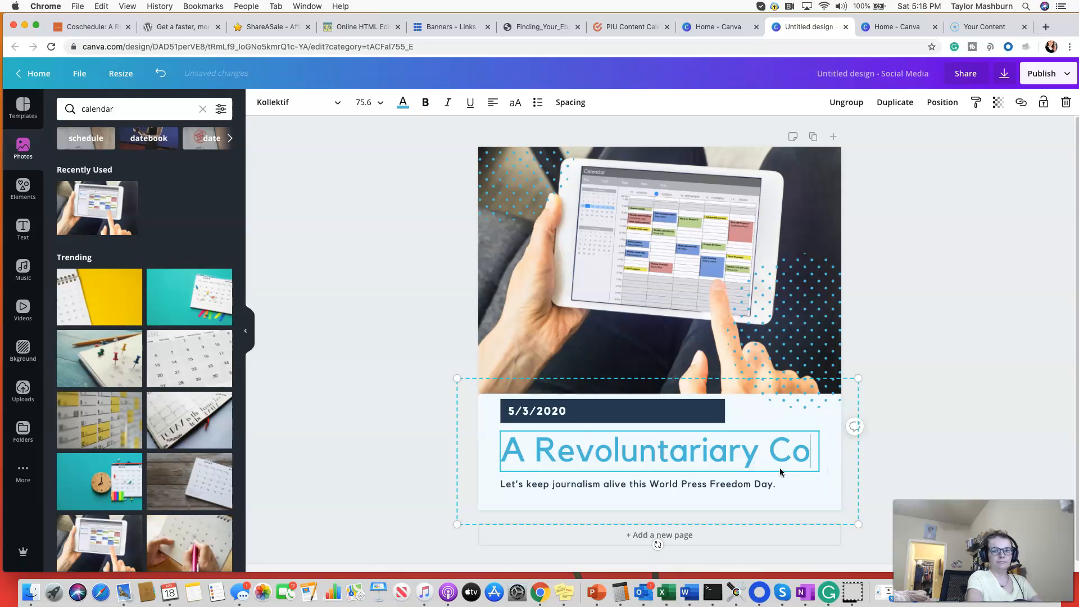
Complete the headline so it reads "A Revoluntariary Content Calendar Thats Changing The Game For Bloggers"
{"action": "type", "text": "ntent "}
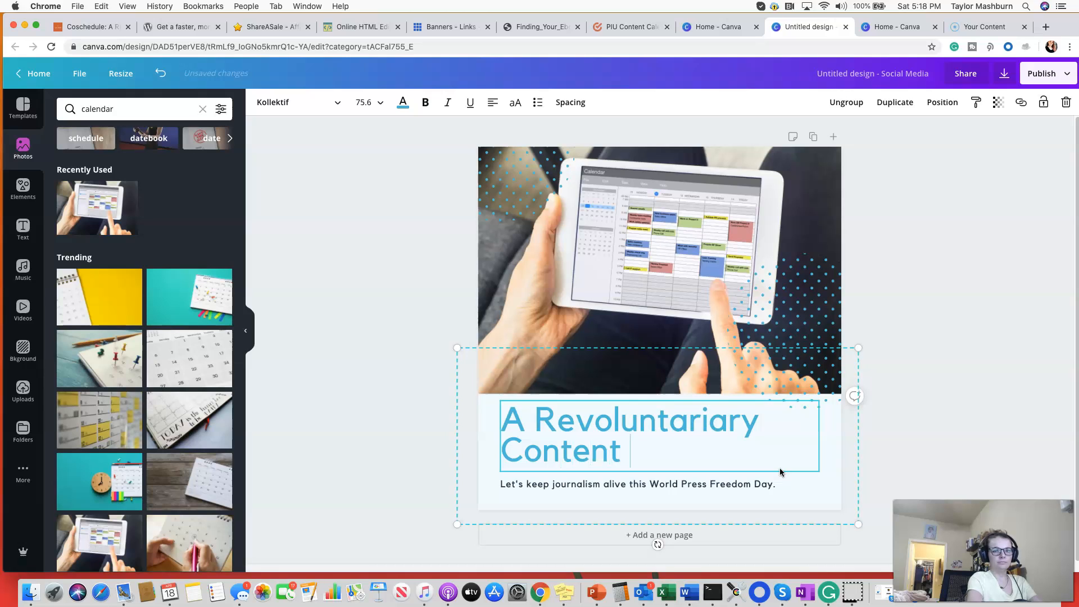
{"action": "type", "text": "Calendar"}
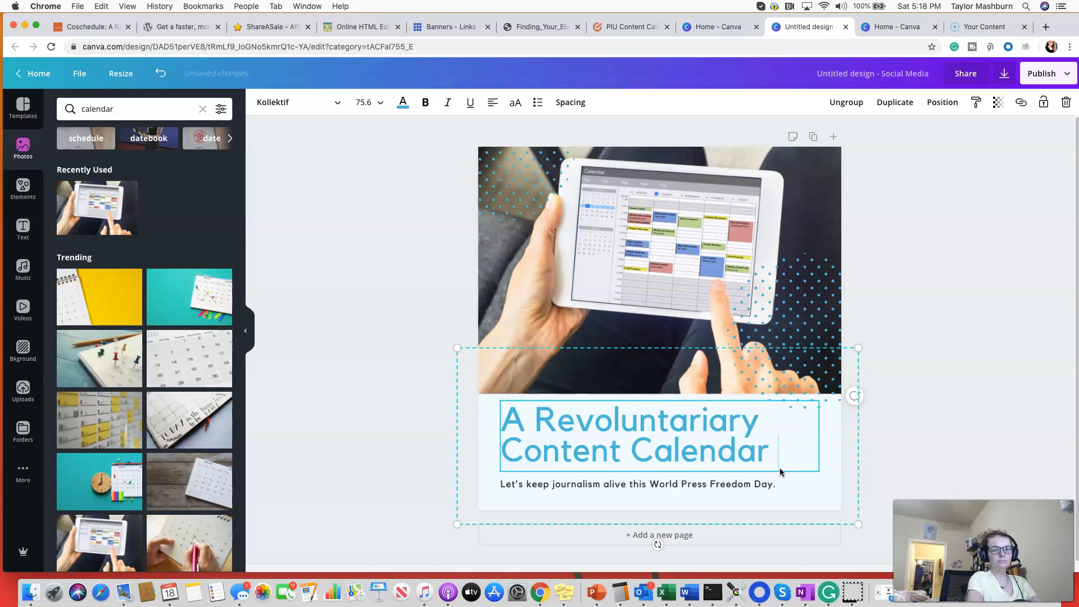
{"action": "type", "text": " Thats chang"}
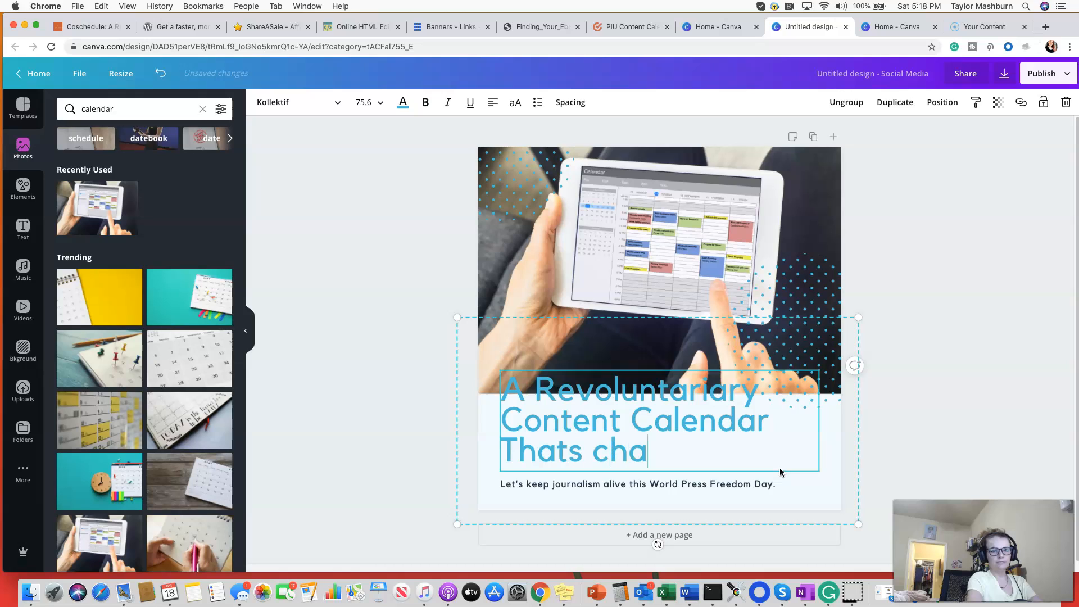
{"action": "key", "text": "BackSpace"}
{"action": "key", "text": "BackSpace"}
{"action": "key", "text": "BackSpace"}
{"action": "key", "text": "BackSpace"}
{"action": "key", "text": "BackSpace"}
{"action": "type", "text": "Ch"}
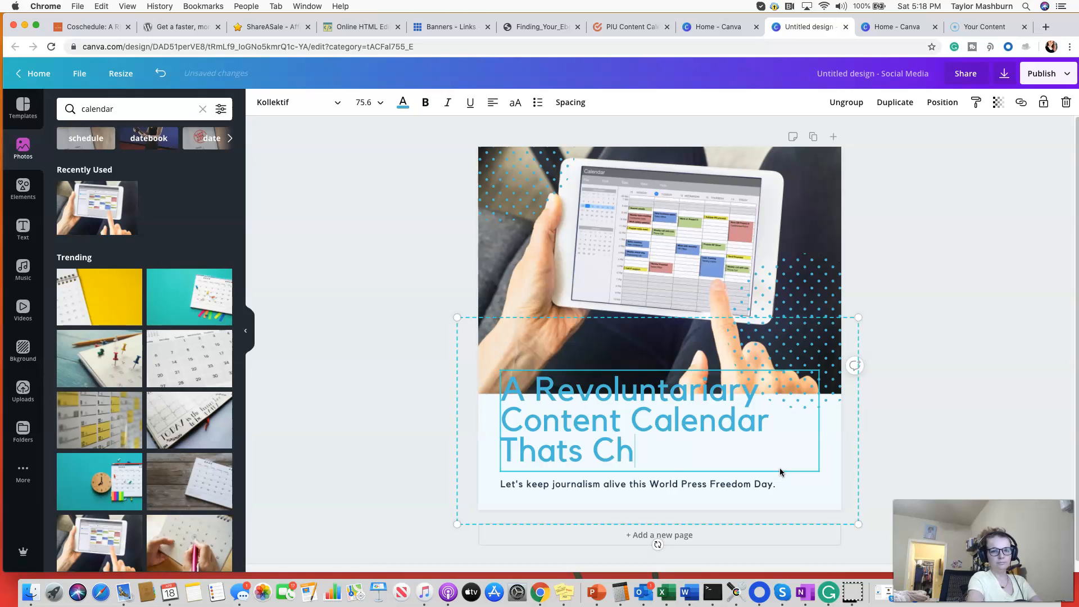
{"action": "type", "text": "anging The"}
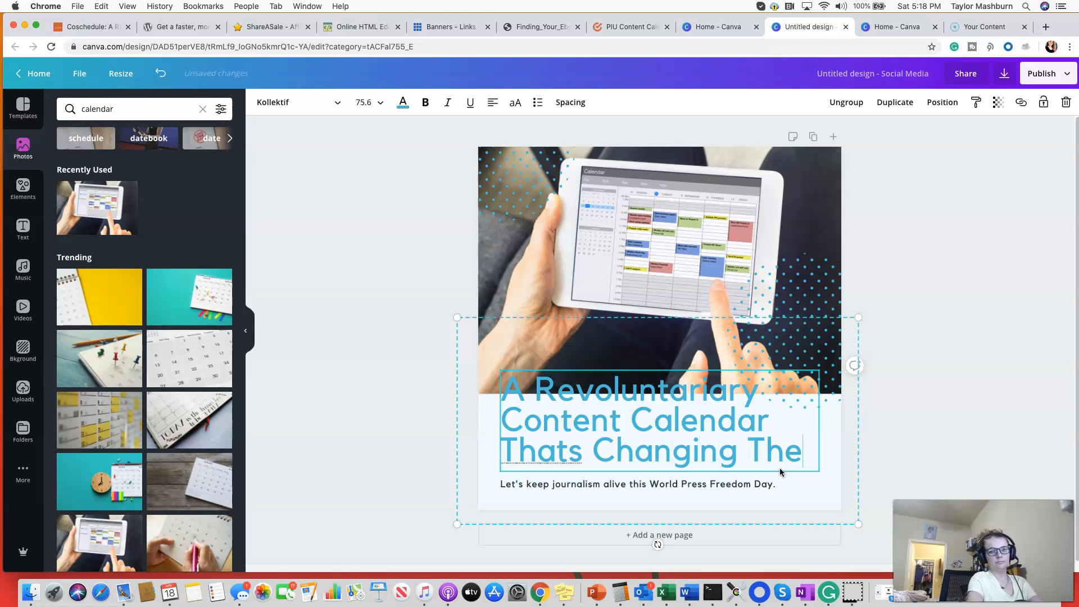
{"action": "type", "text": " Game "}
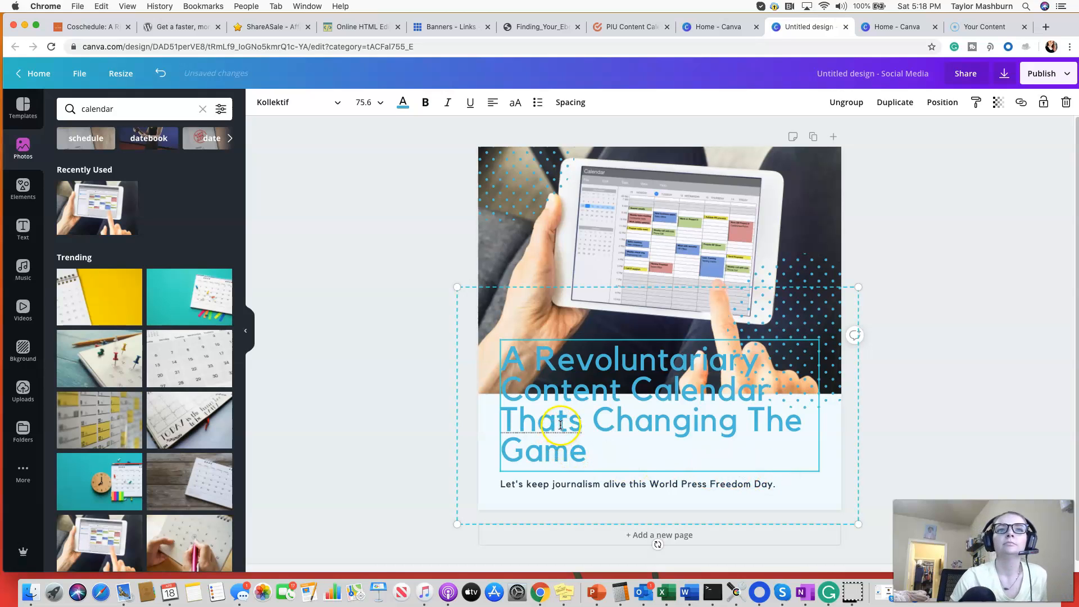
{"action": "type", "text": "For "}
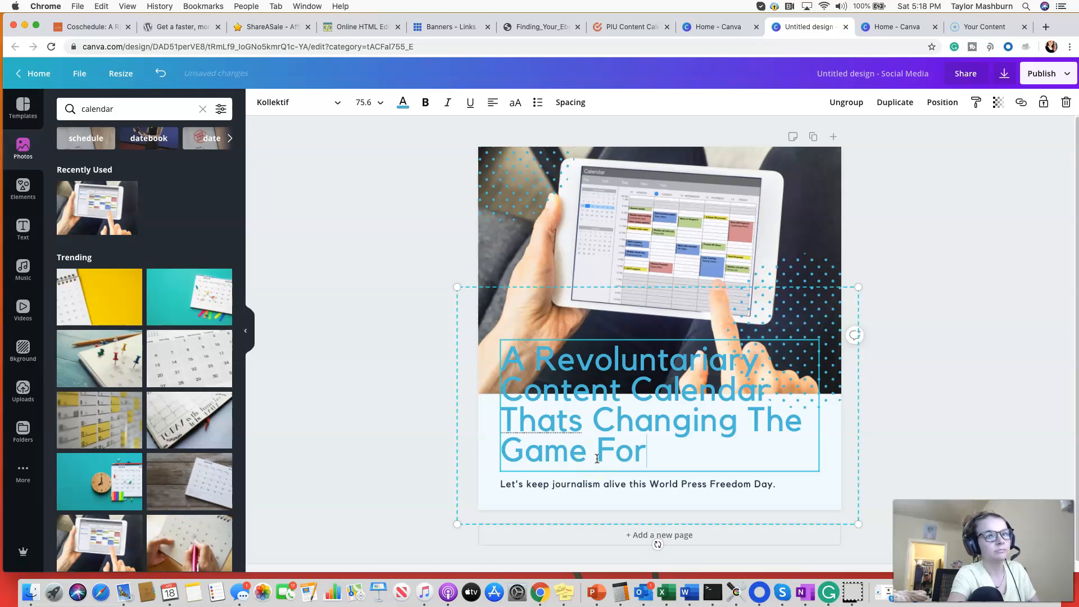
{"action": "type", "text": "Bloggers"}
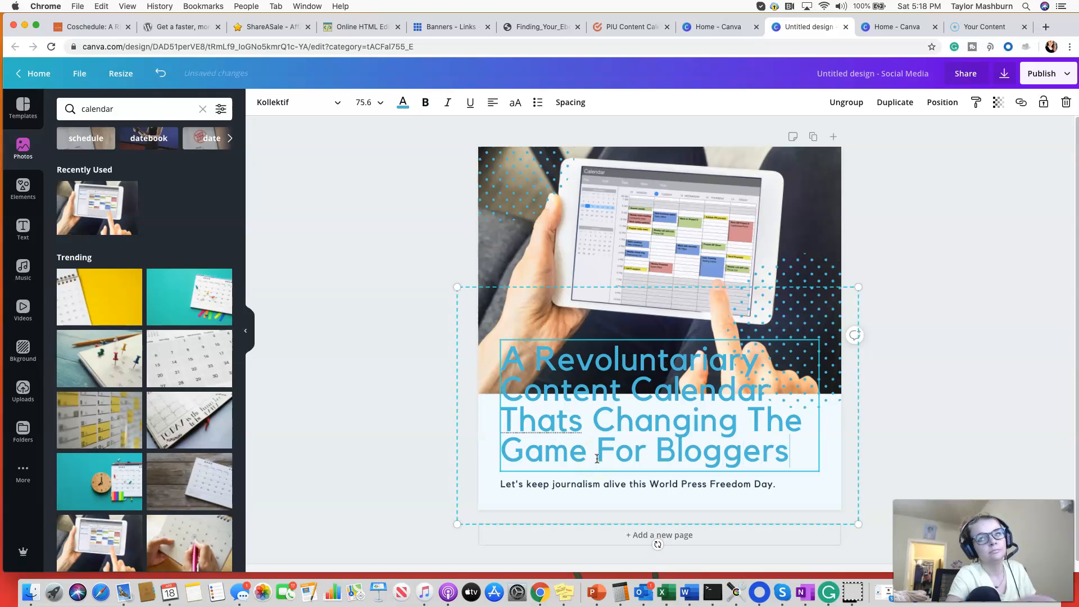
Try the whole headline at font sizes 36, 48, 42 and 36 again
{"action": "left_click_drag", "start_coordinate": [786, 458], "coordinate": [501, 350]}
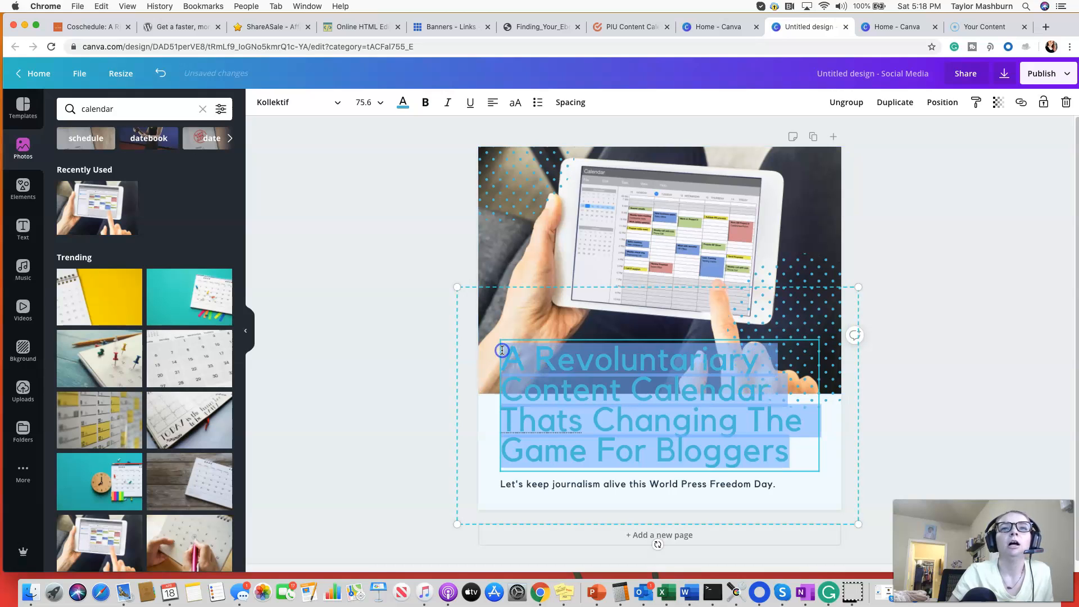
{"action": "left_click", "coordinate": [385, 110]}
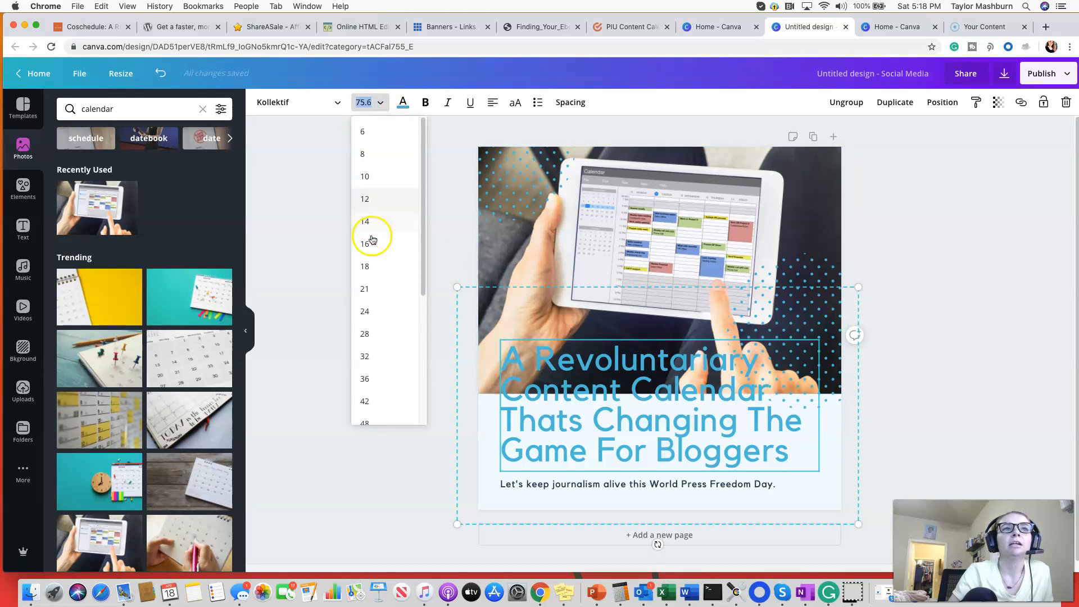
{"action": "scroll", "coordinate": [381, 306], "scroll_direction": "down", "scroll_amount": 3}
{"action": "left_click", "coordinate": [393, 298]}
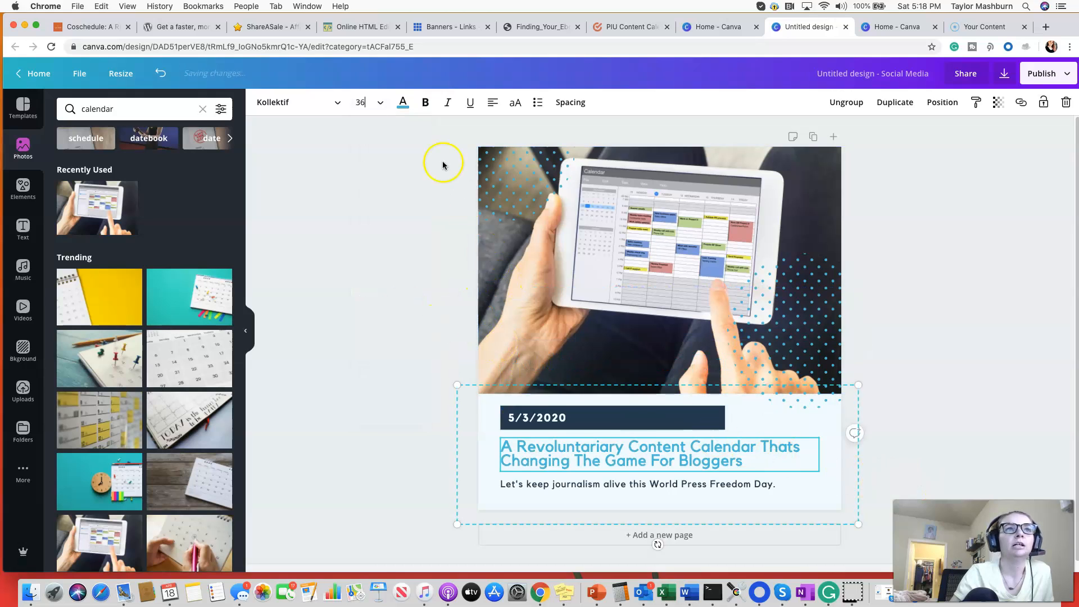
{"action": "left_click", "coordinate": [379, 102]}
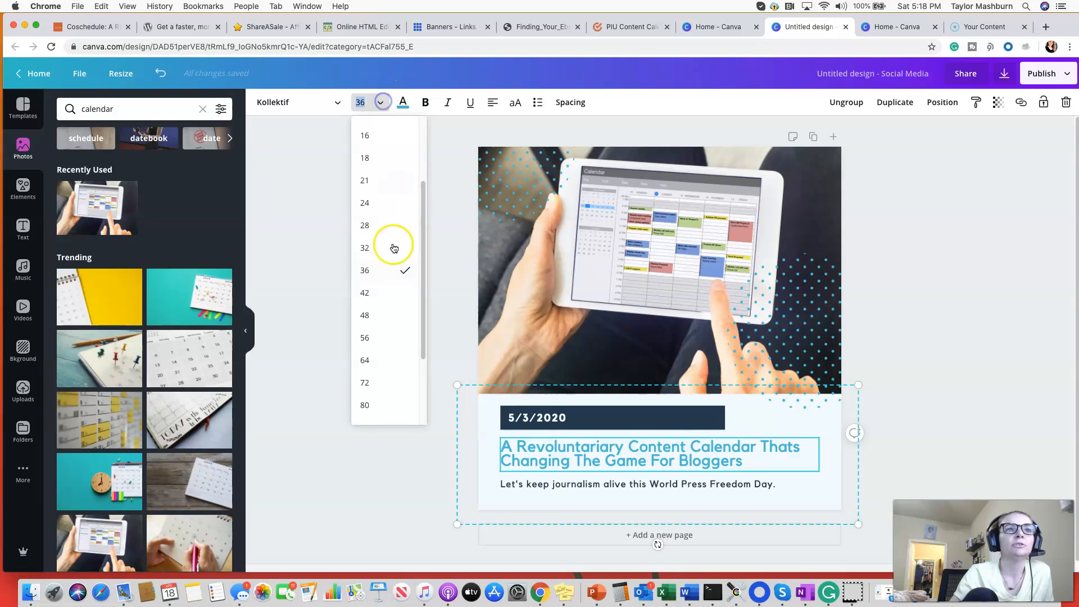
{"action": "left_click", "coordinate": [385, 319]}
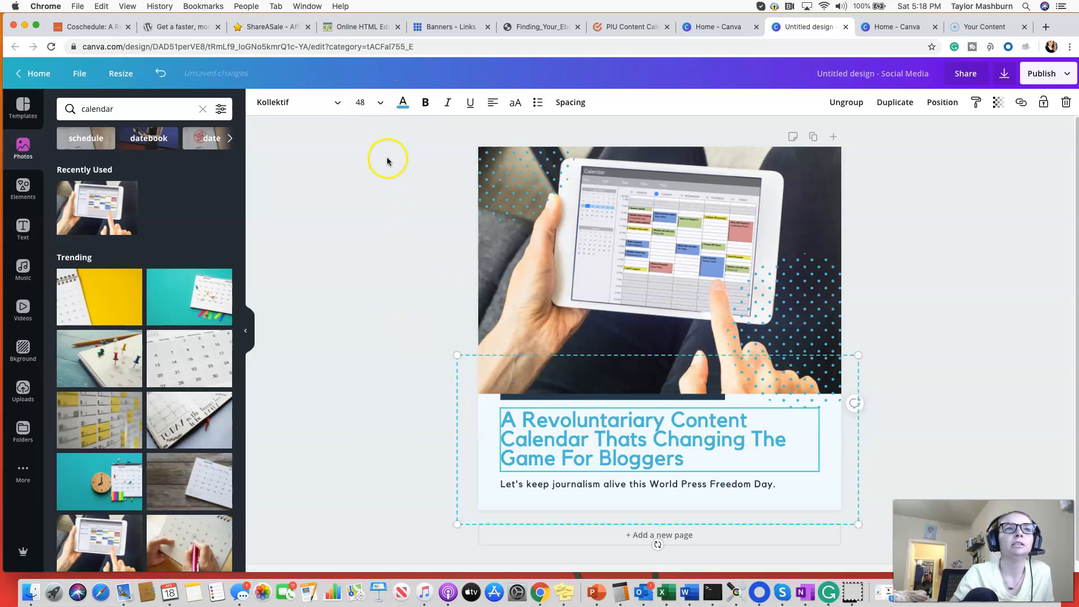
{"action": "left_click", "coordinate": [378, 103]}
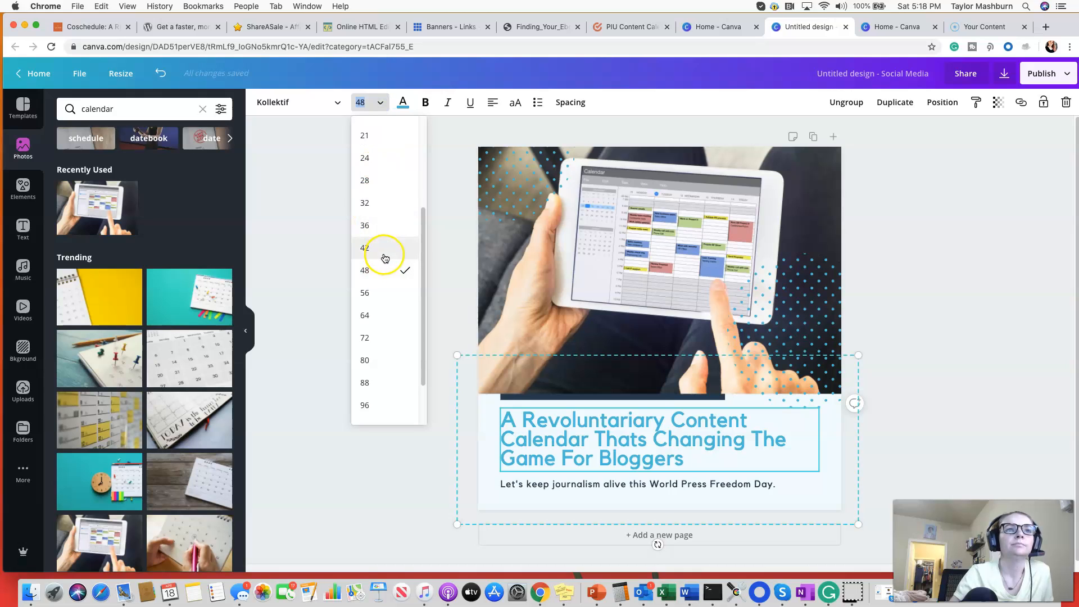
{"action": "left_click", "coordinate": [385, 253]}
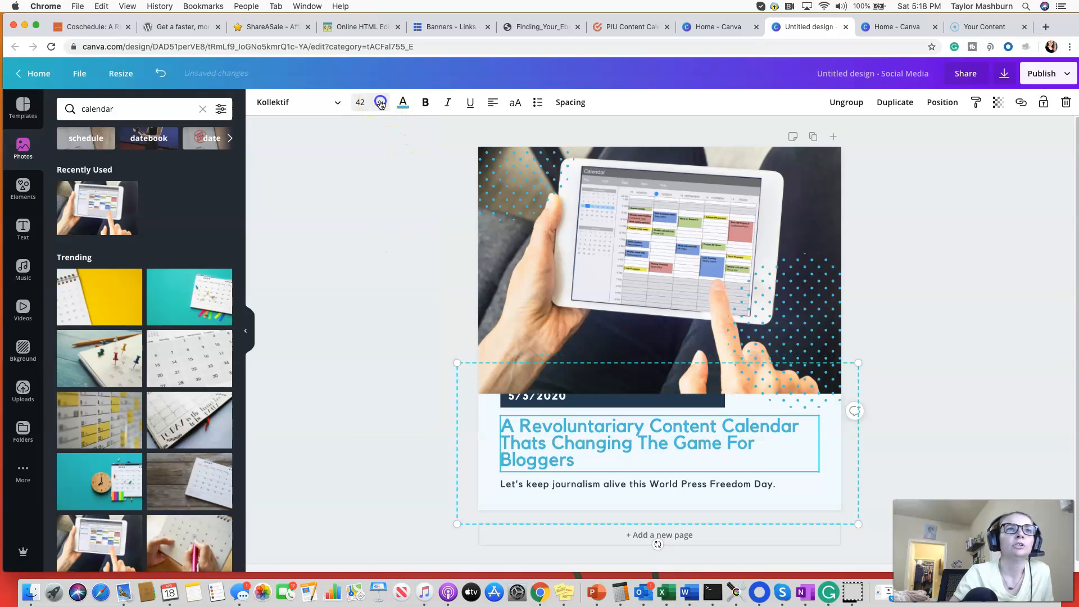
{"action": "left_click", "coordinate": [381, 102]}
{"action": "left_click", "coordinate": [378, 248]}
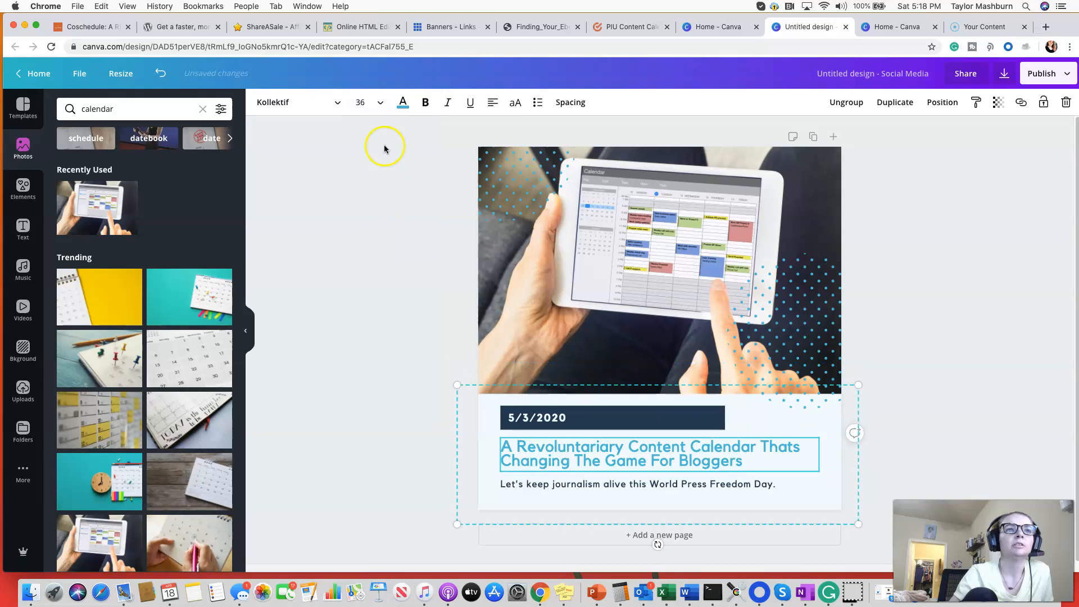
Set the headline's font size to 40 and deselect the text
{"action": "left_click", "coordinate": [360, 103]}
{"action": "left_click", "coordinate": [368, 294]}
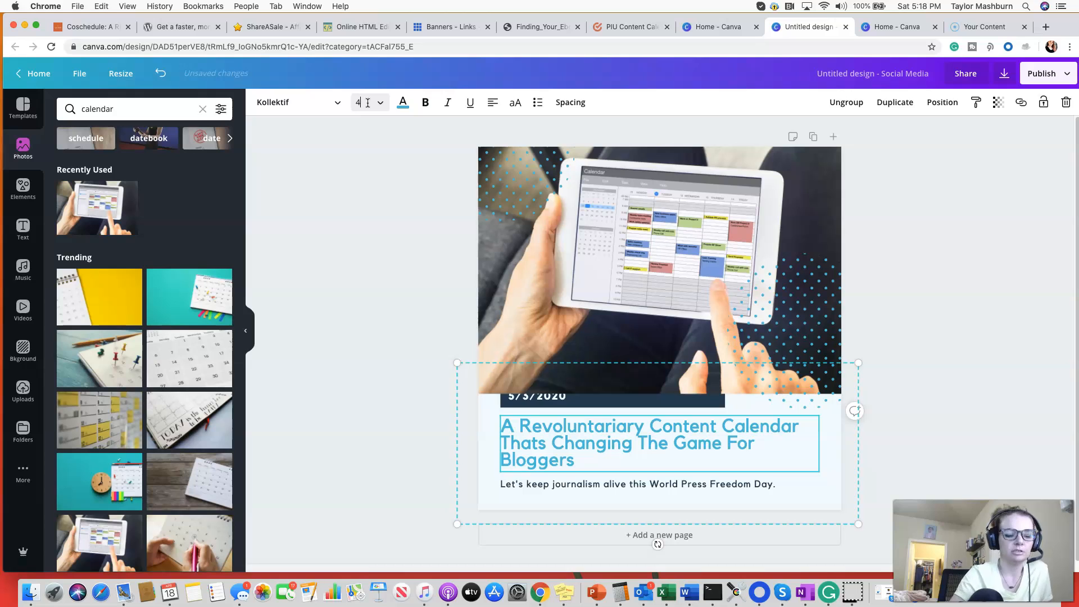
{"action": "type", "text": "0"}
{"action": "left_click", "coordinate": [407, 205]}
Change the whole headline's font to Horizon and deselect the text
{"action": "left_click", "coordinate": [537, 400]}
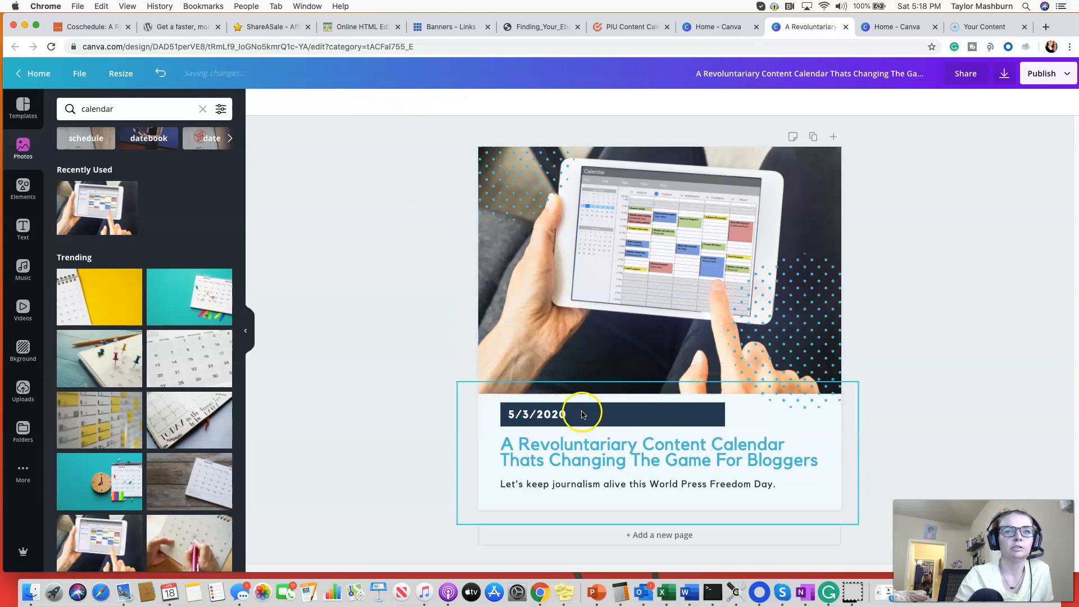
{"action": "double_click", "coordinate": [639, 447]}
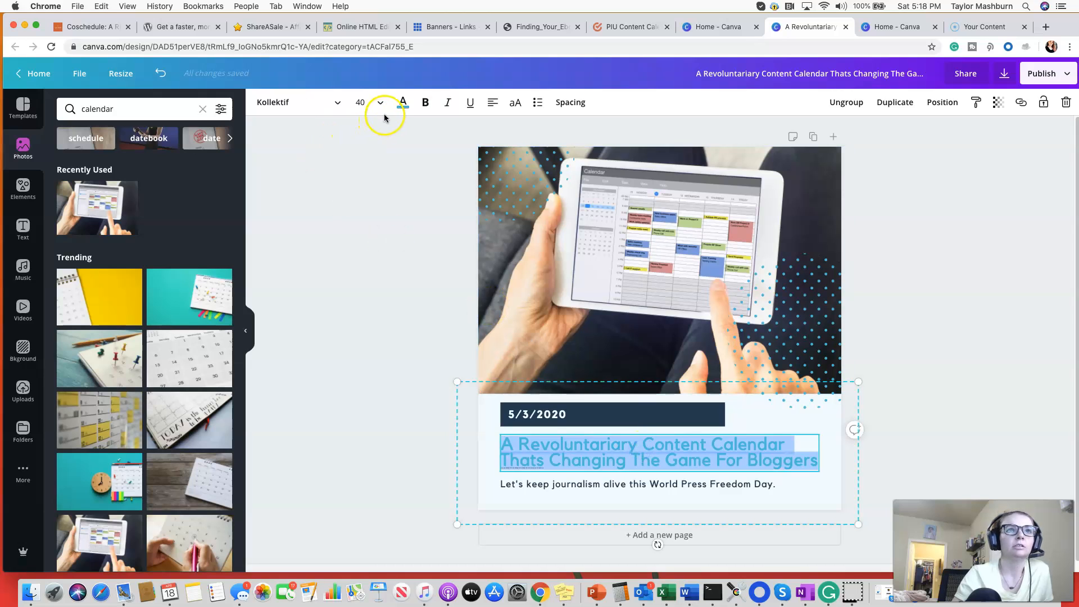
{"action": "left_click", "coordinate": [340, 109]}
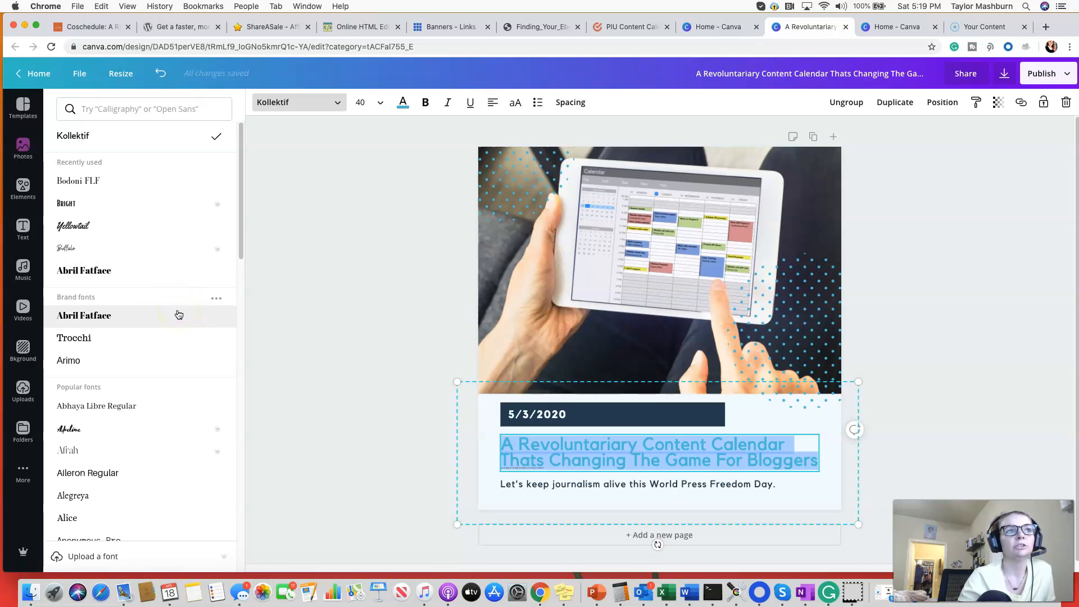
{"action": "scroll", "coordinate": [178, 315], "scroll_direction": "down", "scroll_amount": 5}
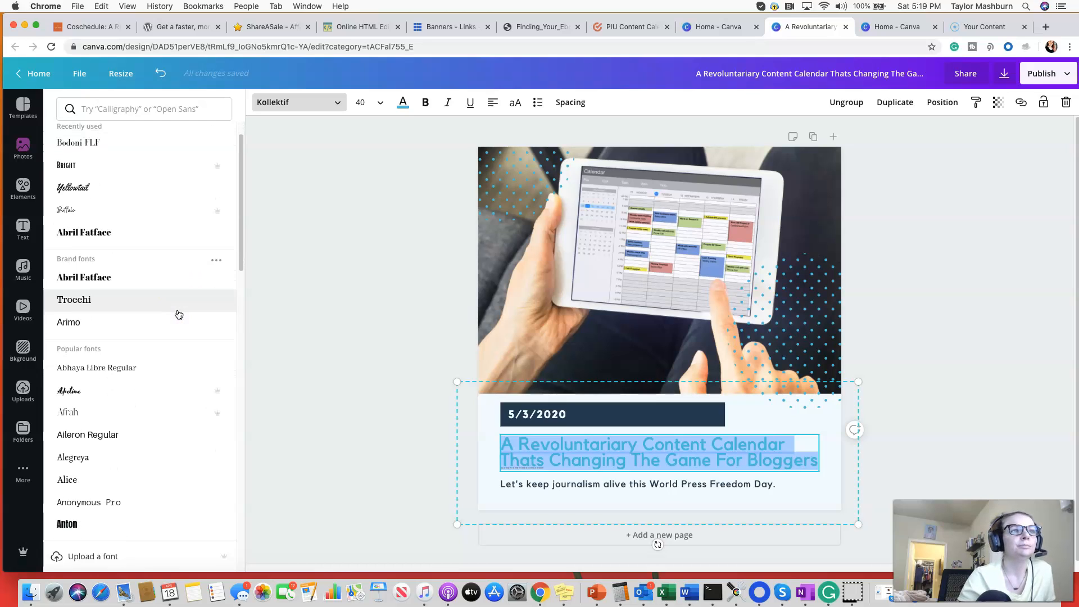
{"action": "scroll", "coordinate": [177, 316], "scroll_direction": "down", "scroll_amount": 2}
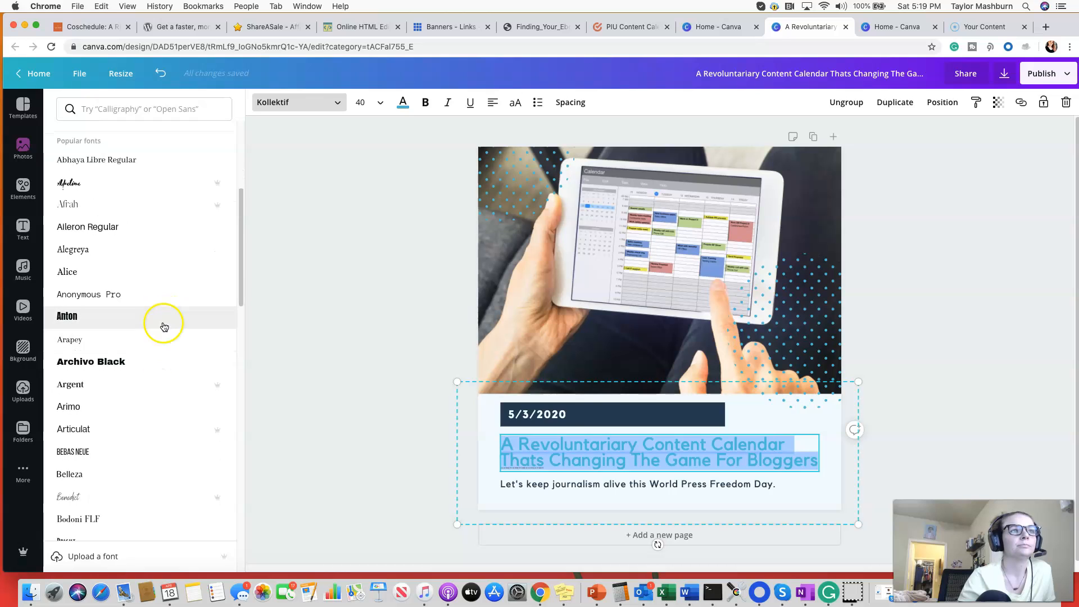
{"action": "scroll", "coordinate": [163, 326], "scroll_direction": "down", "scroll_amount": 6}
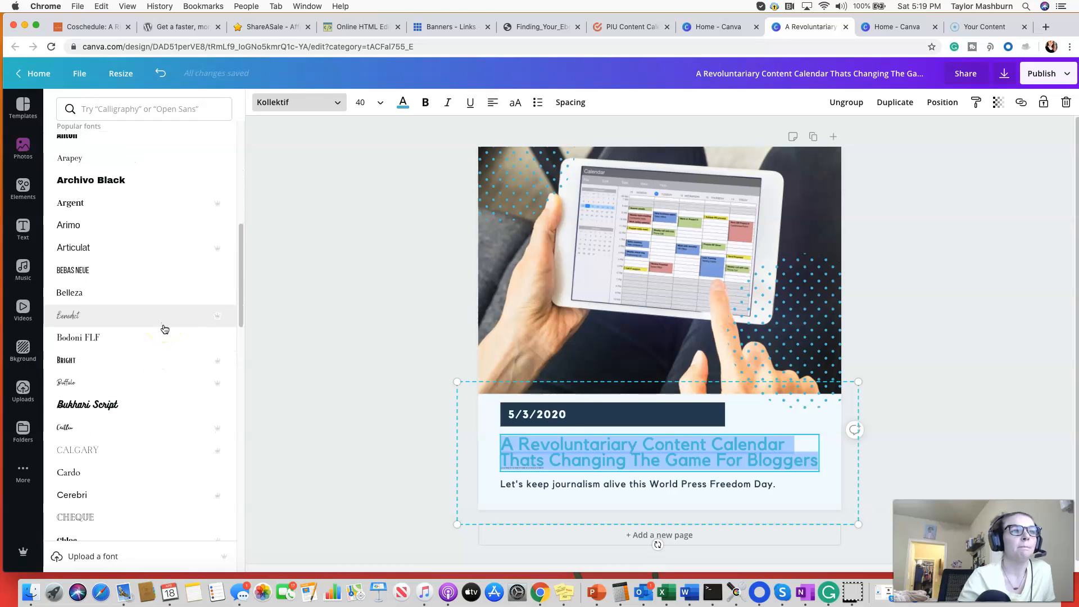
{"action": "scroll", "coordinate": [166, 329], "scroll_direction": "down", "scroll_amount": 10}
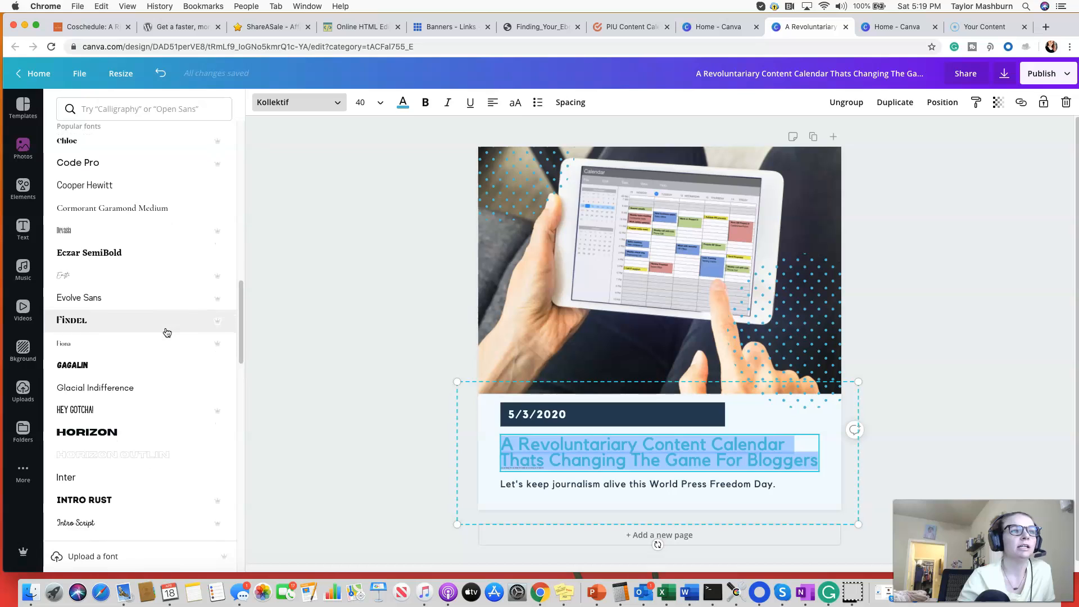
{"action": "left_click", "coordinate": [155, 431]}
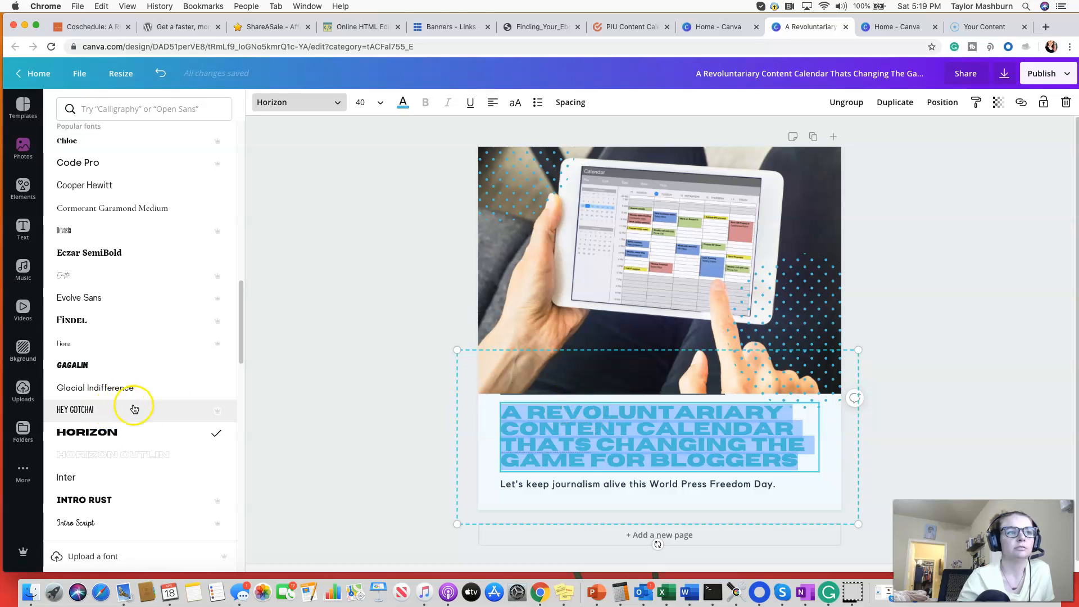
{"action": "left_click", "coordinate": [495, 465]}
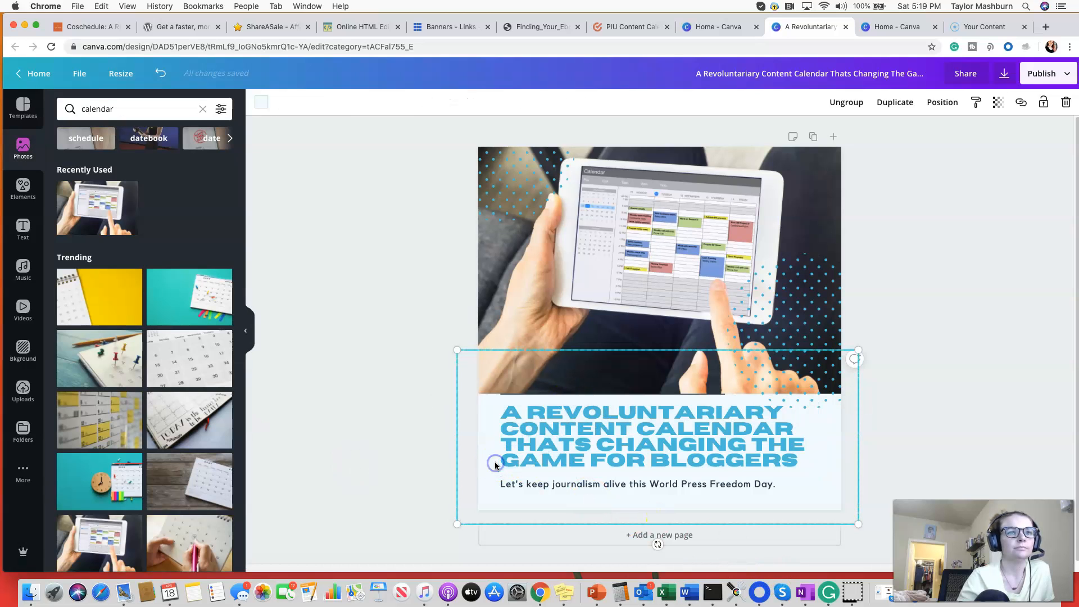
Check "Revoluntariary" for spelling suggestions and correct "Thats" to "That's" in the headline
{"action": "left_click", "coordinate": [506, 410]}
{"action": "left_click", "coordinate": [566, 415]}
{"action": "double_click", "coordinate": [590, 413]}
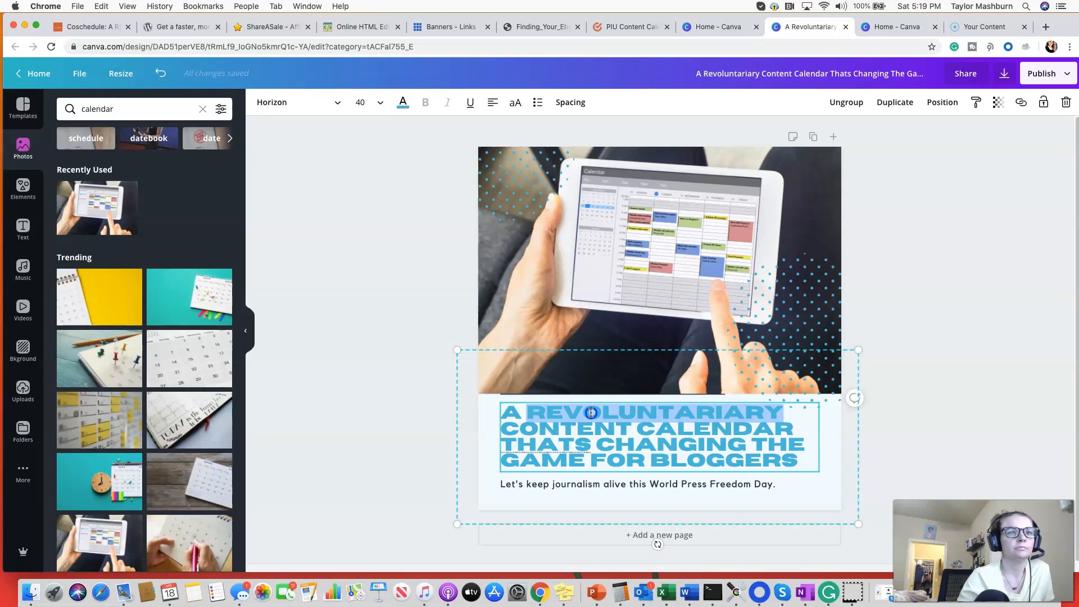
{"action": "right_click", "coordinate": [590, 411]}
{"action": "left_click", "coordinate": [557, 444]}
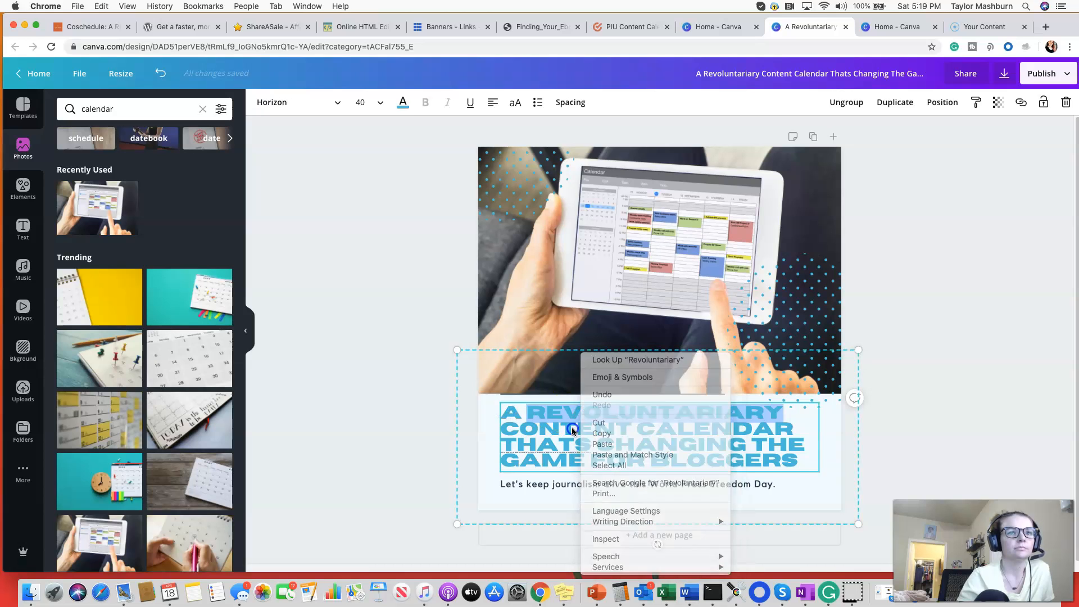
{"action": "right_click", "coordinate": [557, 444]}
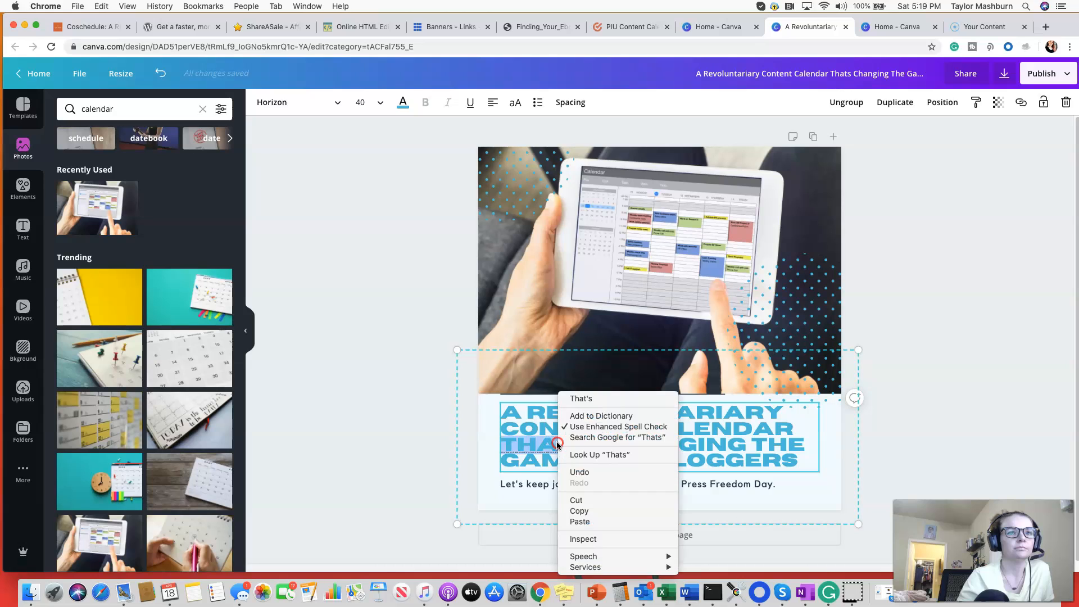
{"action": "left_click", "coordinate": [574, 404]}
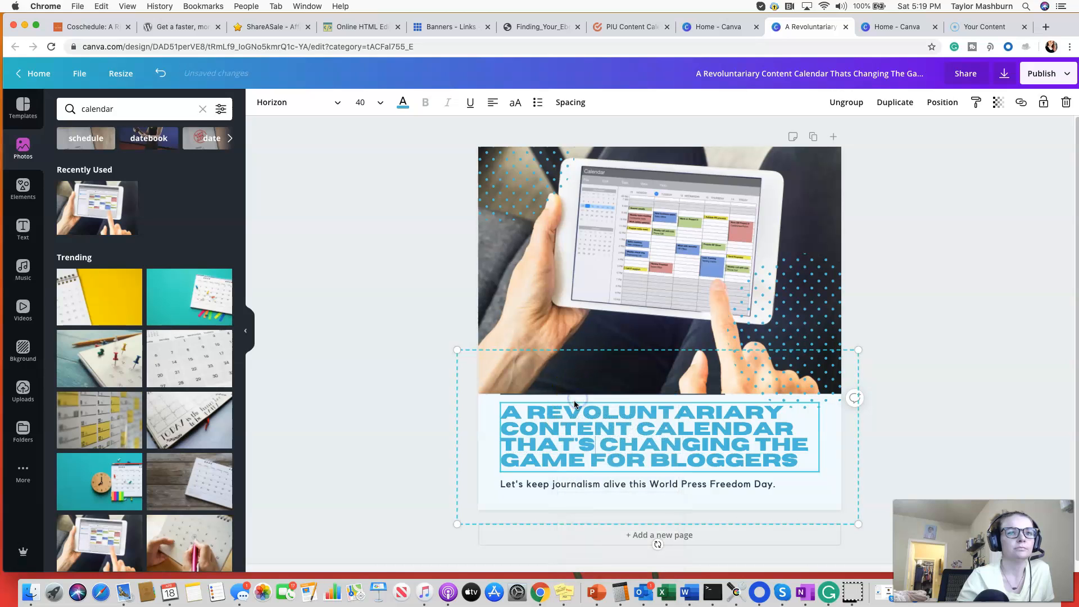
Copy "Revoluntariary" from the headline and search Google for it in a new browser tab
{"action": "double_click", "coordinate": [621, 414]}
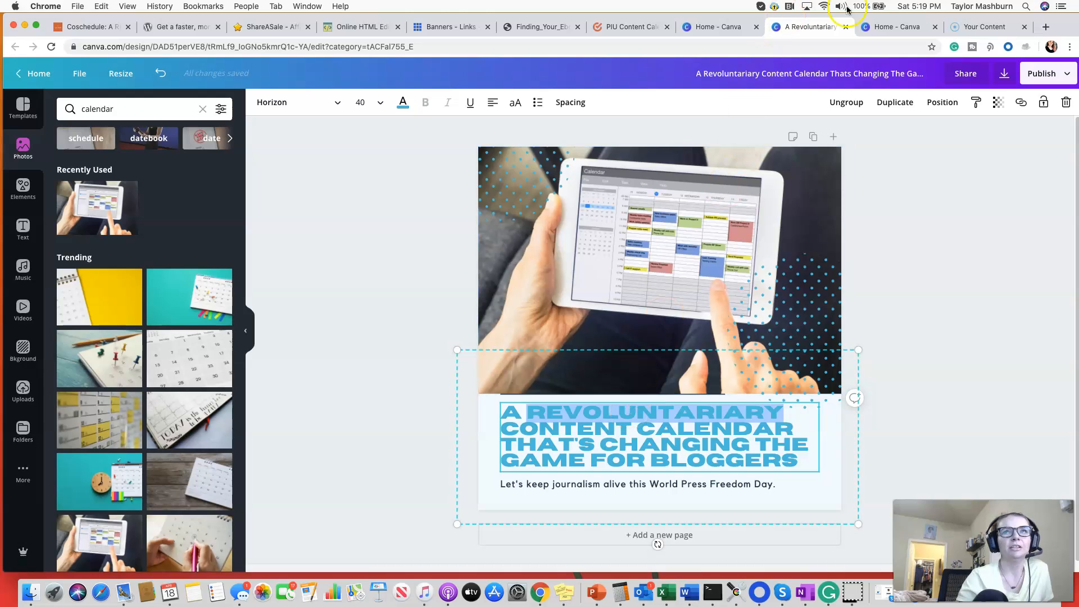
{"action": "right_click", "coordinate": [699, 404]}
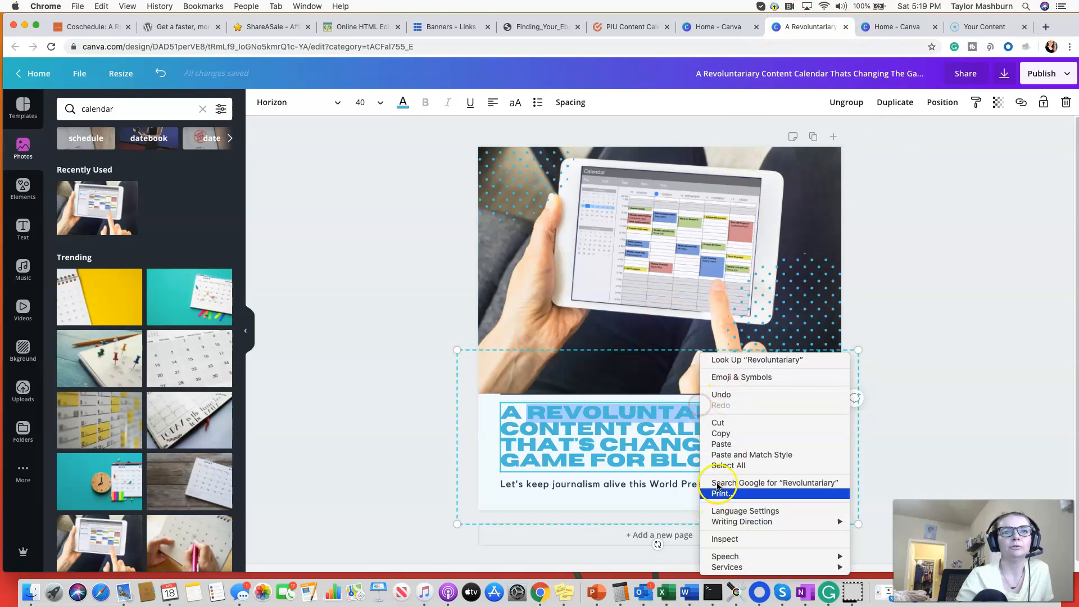
{"action": "left_click", "coordinate": [721, 434]}
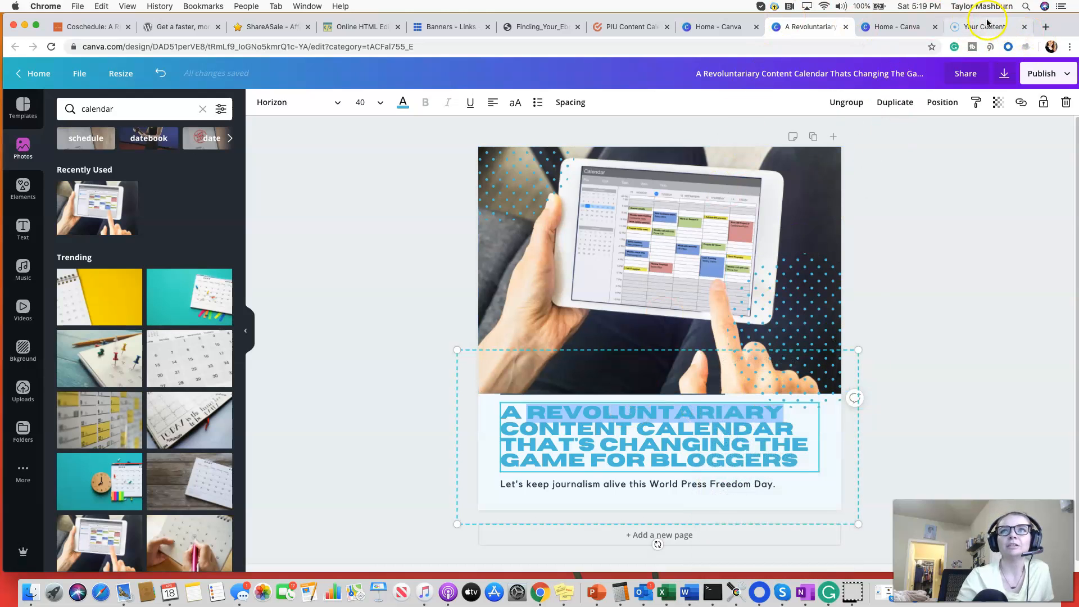
{"action": "left_click", "coordinate": [1046, 26]}
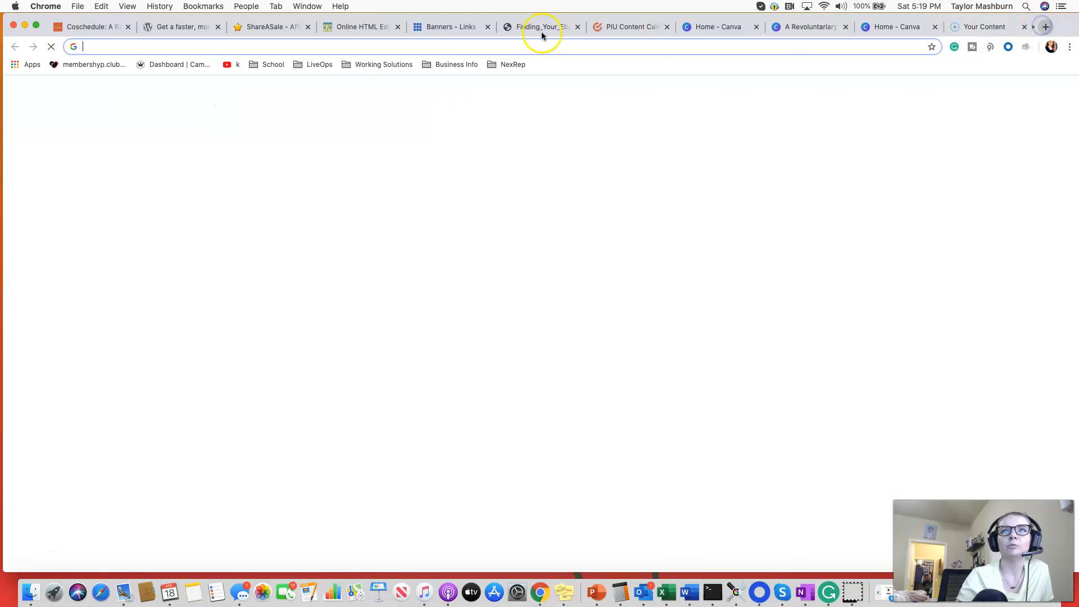
{"action": "right_click", "coordinate": [498, 42]}
{"action": "left_click", "coordinate": [544, 110]}
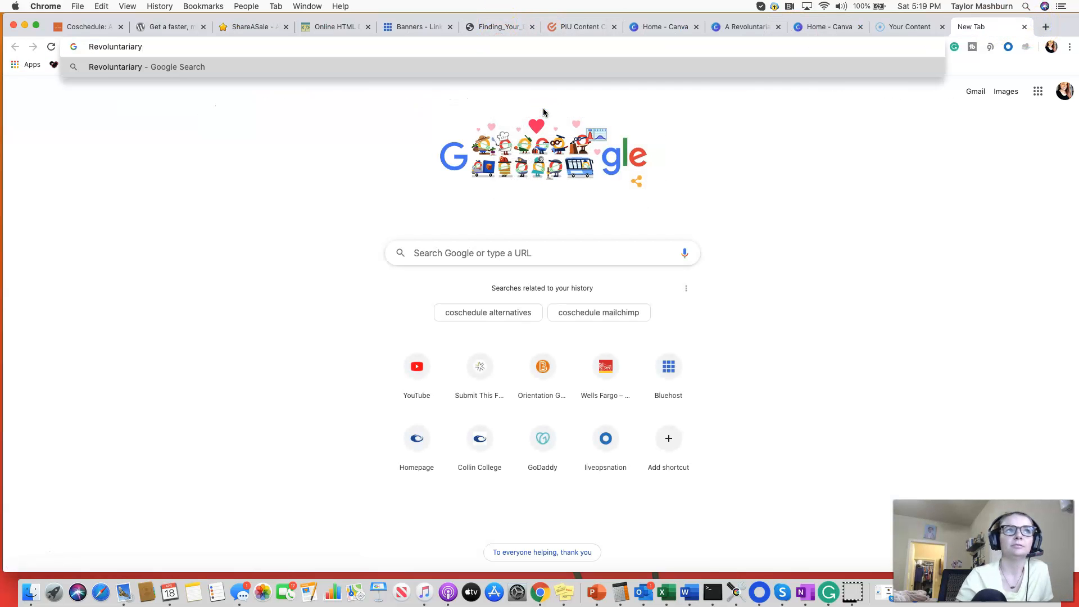
{"action": "key", "text": "Return"}
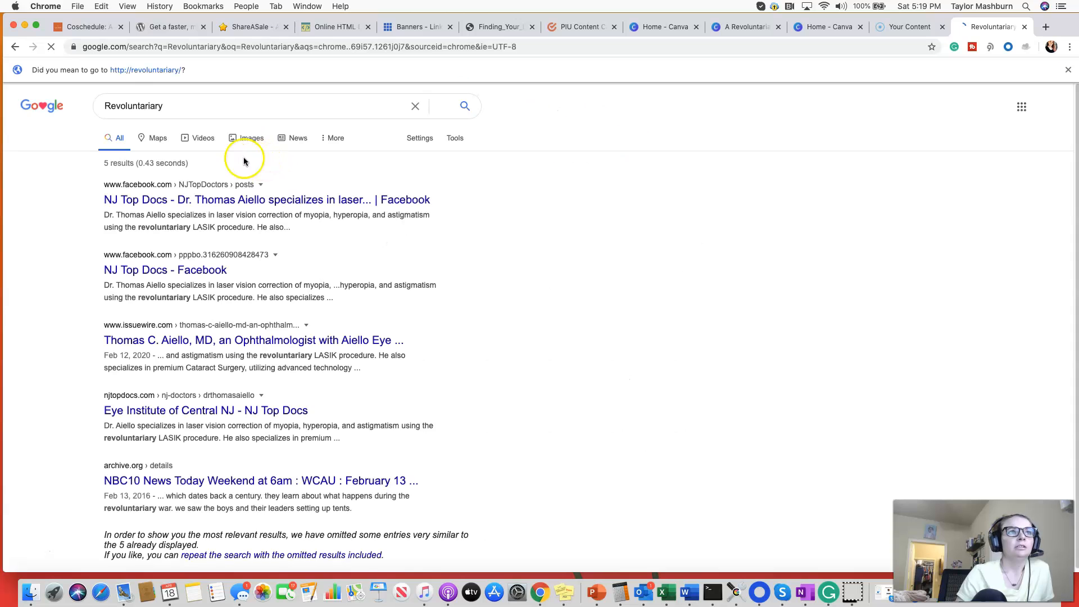
Search Google for "revolutionary" and copy the correctly spelled word
{"action": "double_click", "coordinate": [184, 104]}
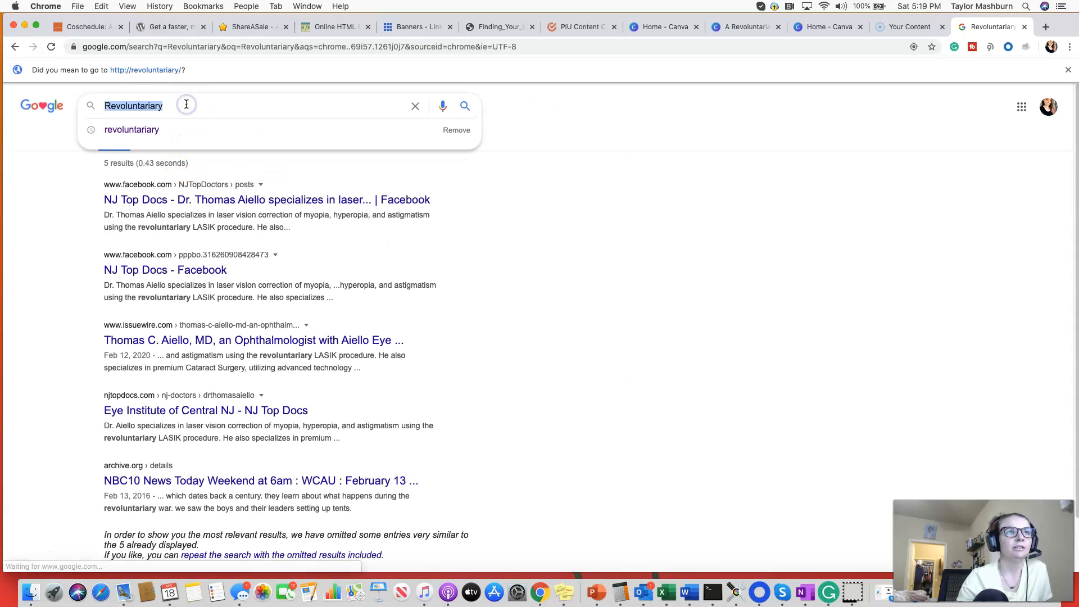
{"action": "type", "text": "revolutionary"}
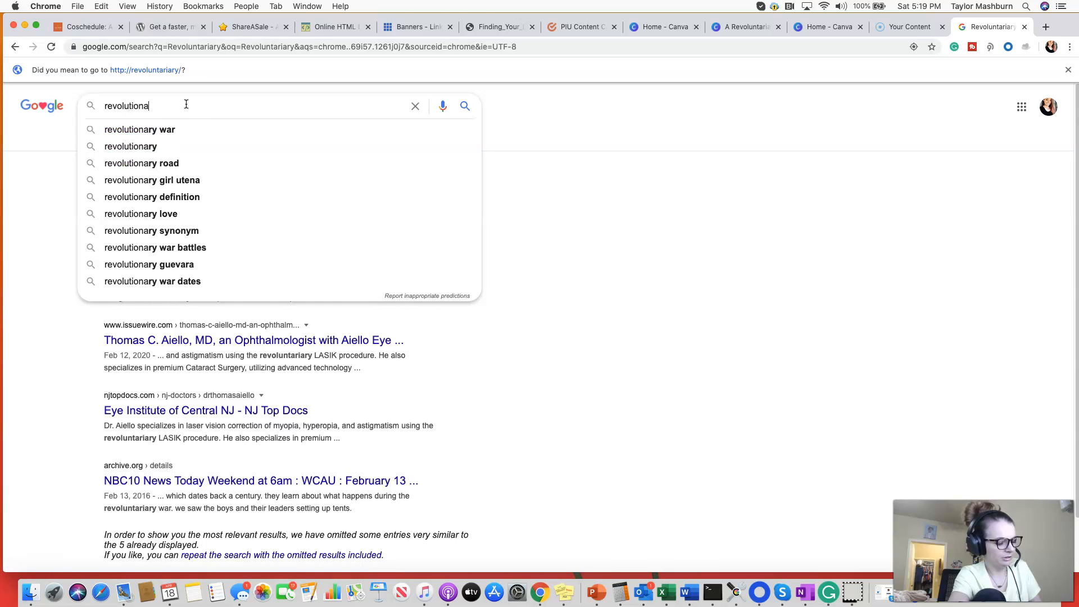
{"action": "key", "text": "Return"}
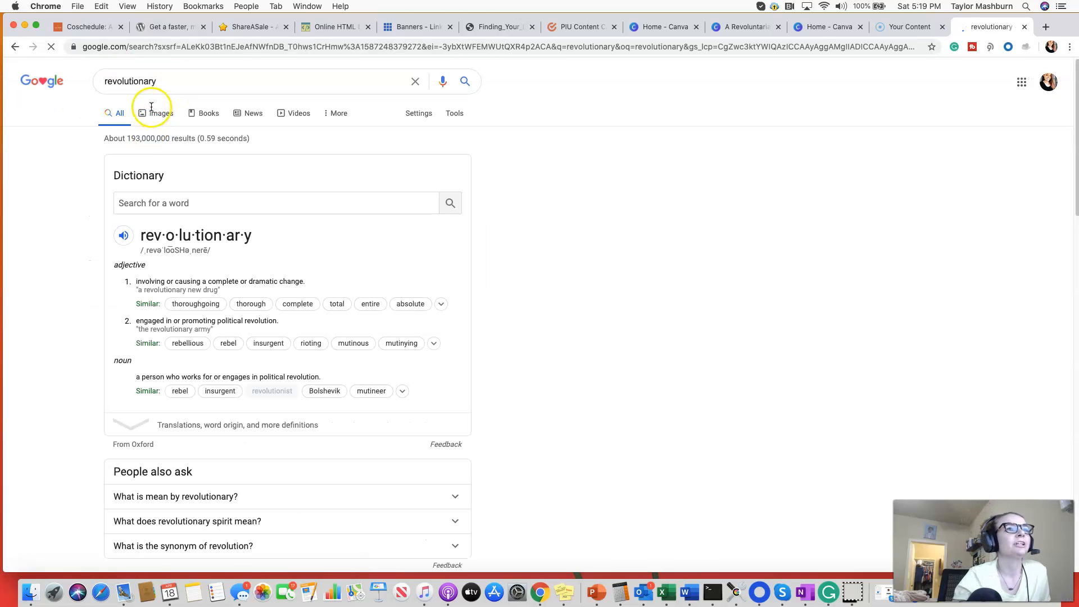
{"action": "double_click", "coordinate": [148, 81]}
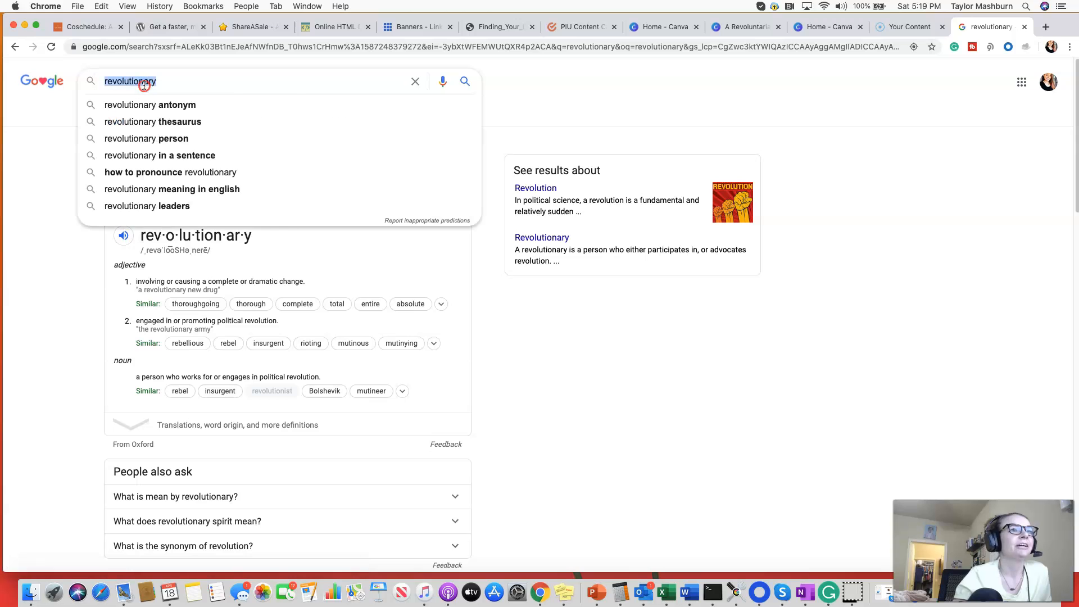
{"action": "right_click", "coordinate": [144, 85]}
{"action": "left_click", "coordinate": [169, 164]}
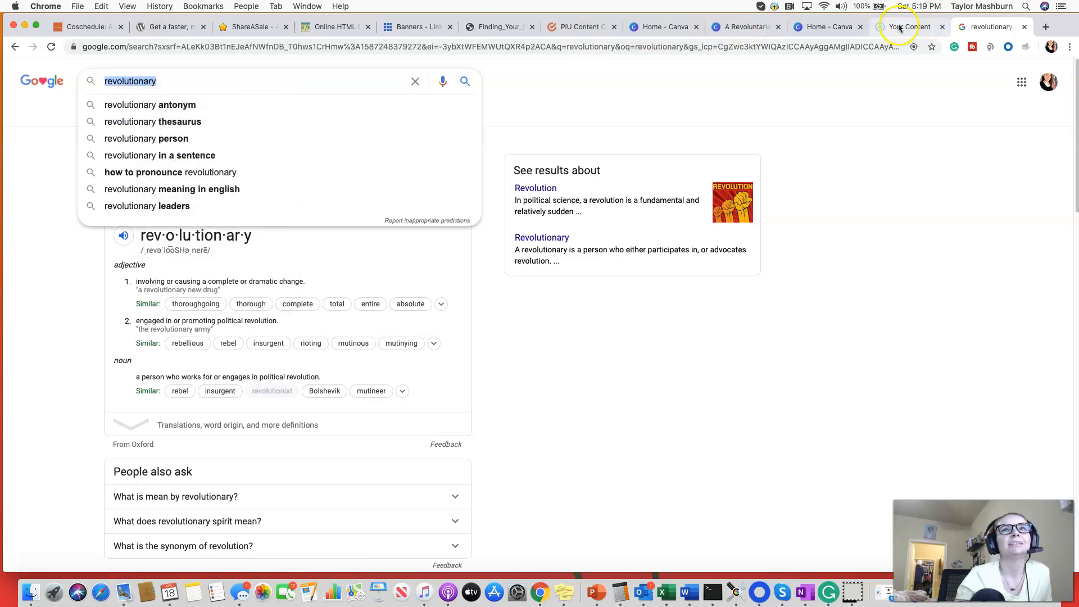
Return to the Canva design and replace "Revoluntariary" in the headline with the copied word "revolutionary"
{"action": "left_click", "coordinate": [820, 27]}
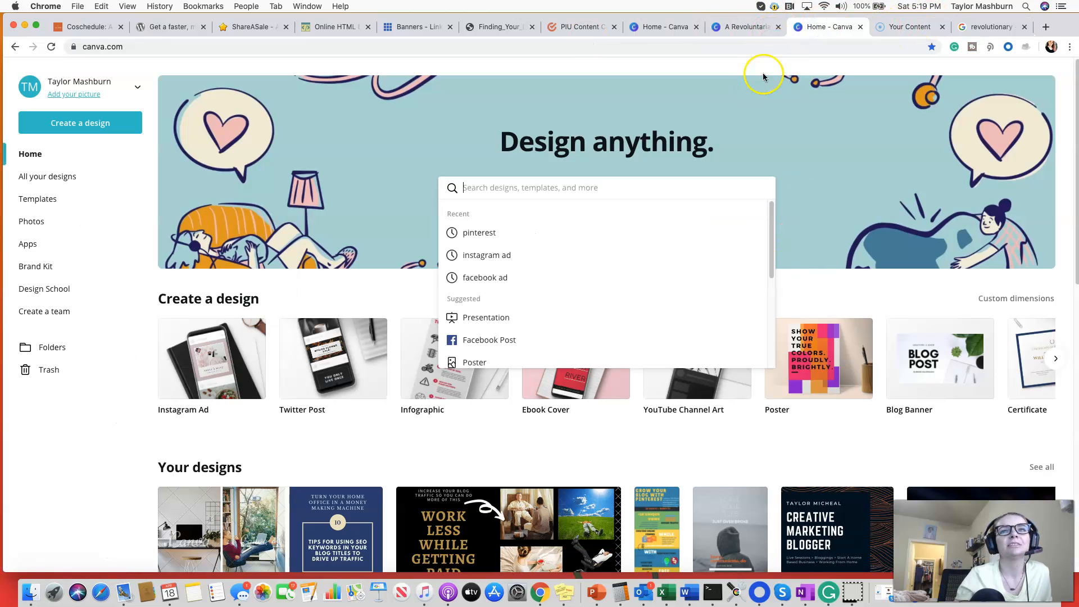
{"action": "left_click", "coordinate": [728, 18]}
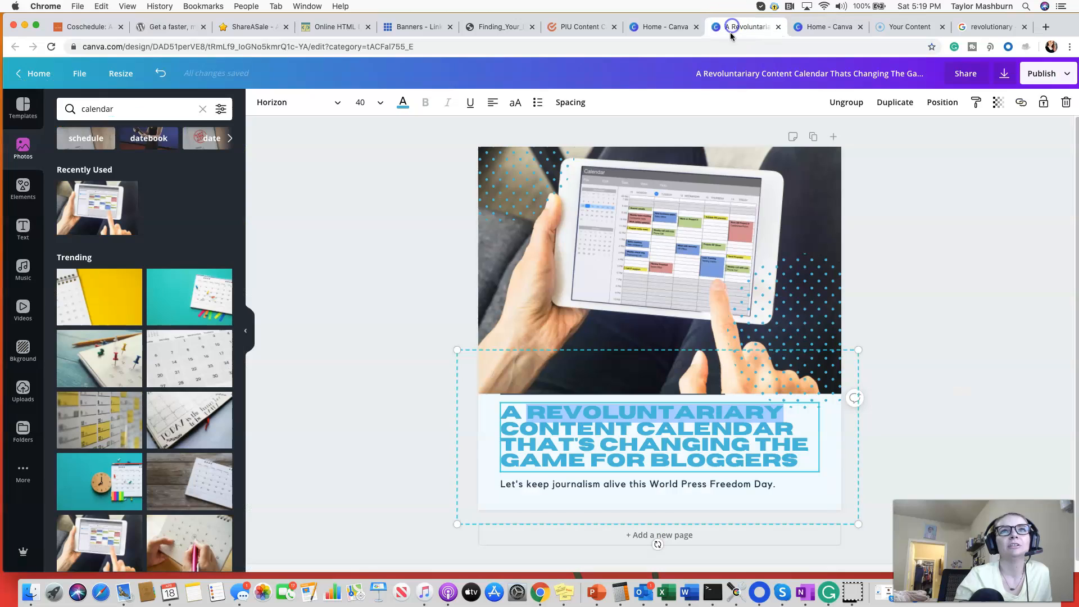
{"action": "double_click", "coordinate": [724, 414]}
{"action": "right_click", "coordinate": [724, 415]}
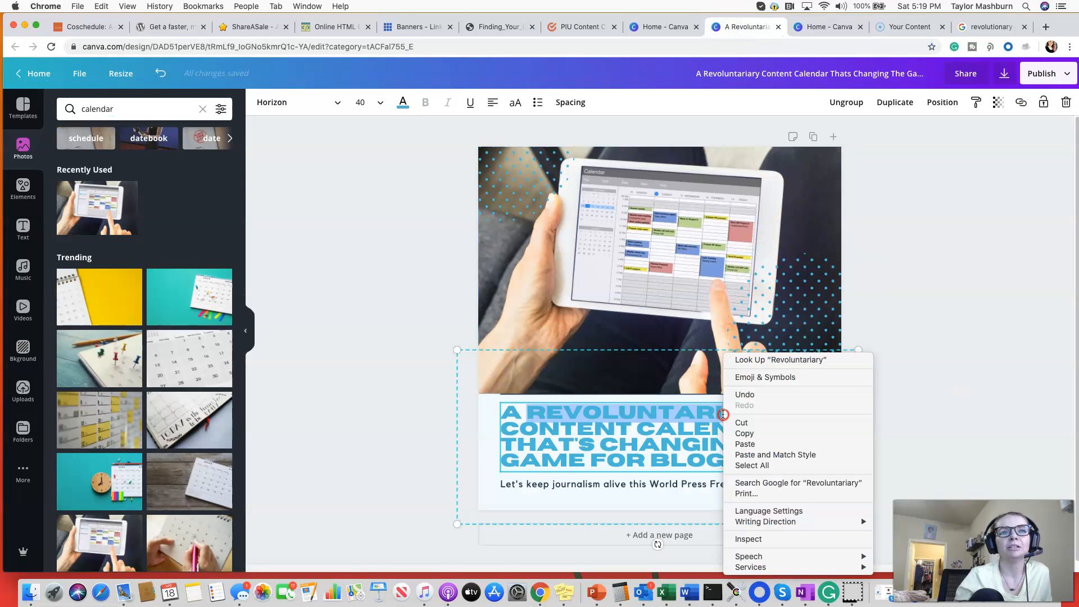
{"action": "left_click", "coordinate": [756, 444]}
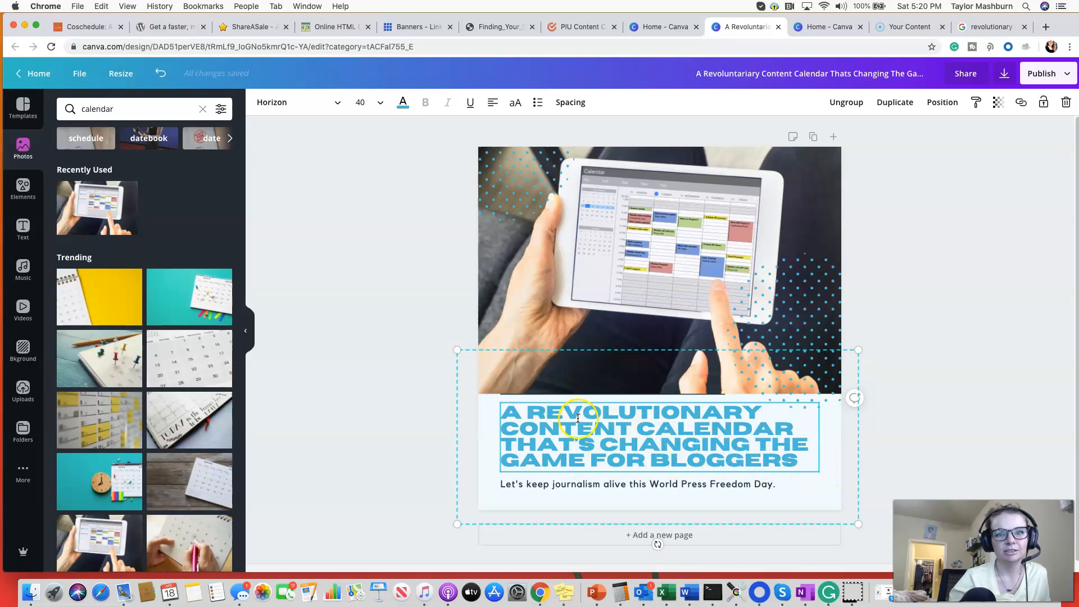
Turn on uppercase for the headline and set its letter spacing to 37 and line height to 1.05
{"action": "left_click", "coordinate": [505, 413]}
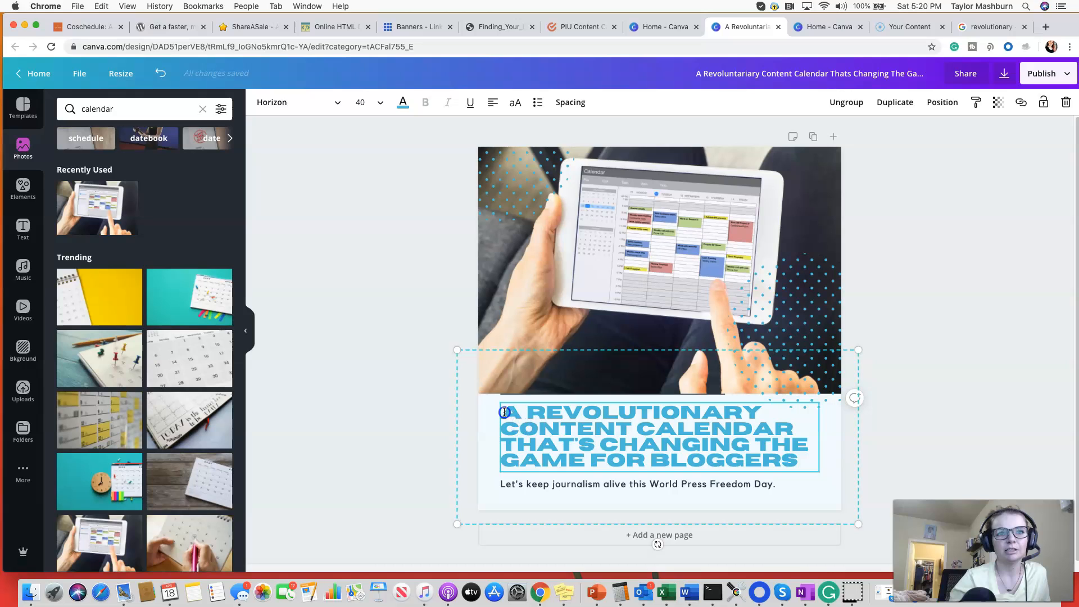
{"action": "left_click", "coordinate": [514, 102]}
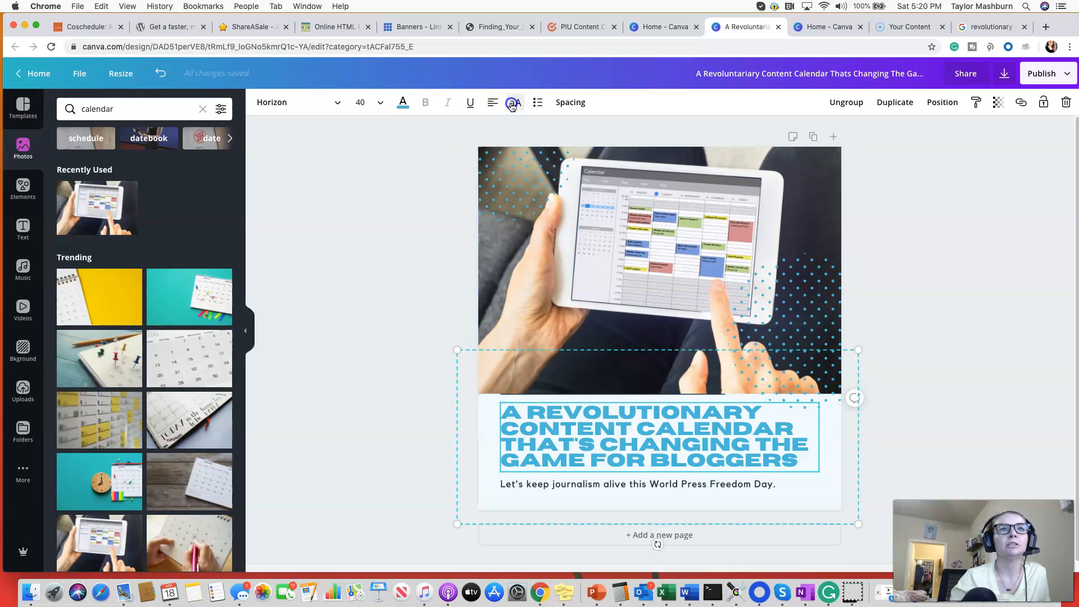
{"action": "left_click", "coordinate": [554, 103]}
{"action": "left_click_drag", "start_coordinate": [630, 136], "coordinate": [635, 163]}
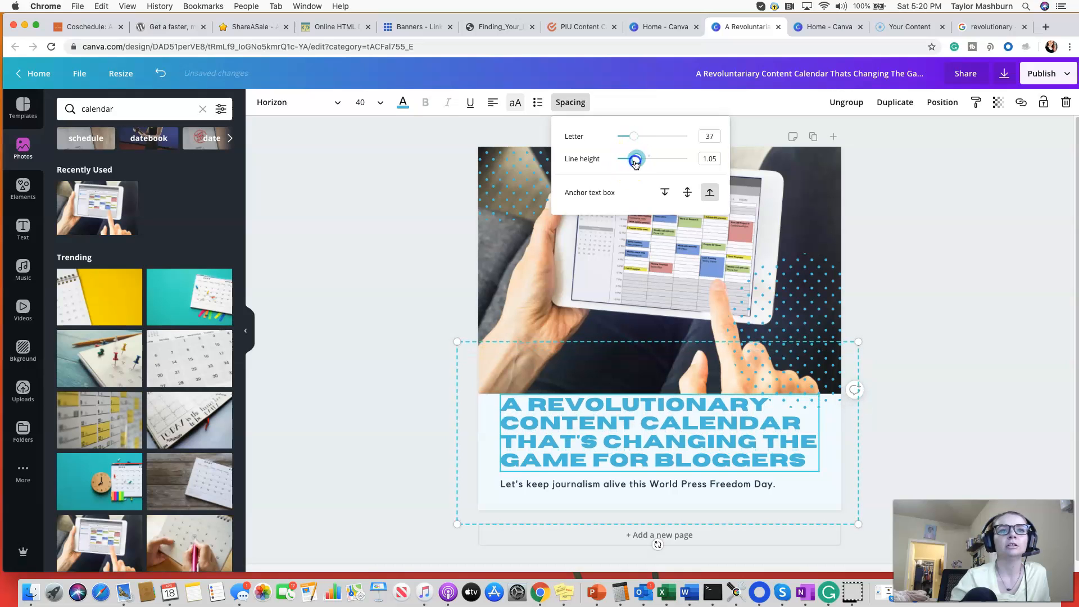
Move the headline text group slightly down and to the left, and delete the dark date bar above the headline
{"action": "mouse_move", "coordinate": [606, 338]}
{"action": "left_mouse_down"}
{"action": "mouse_move", "coordinate": [598, 377]}
{"action": "mouse_move", "coordinate": [602, 352]}
{"action": "left_mouse_up"}
{"action": "left_click", "coordinate": [608, 424]}
{"action": "left_click_drag", "start_coordinate": [608, 425], "coordinate": [591, 409]}
{"action": "left_click", "coordinate": [591, 397]}
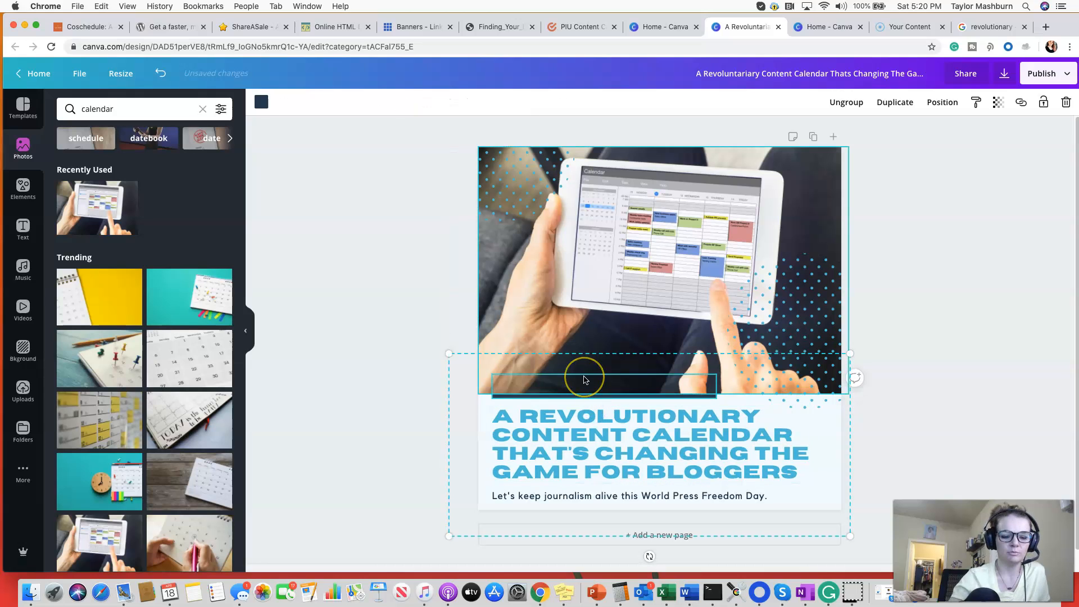
{"action": "key", "text": "Delete"}
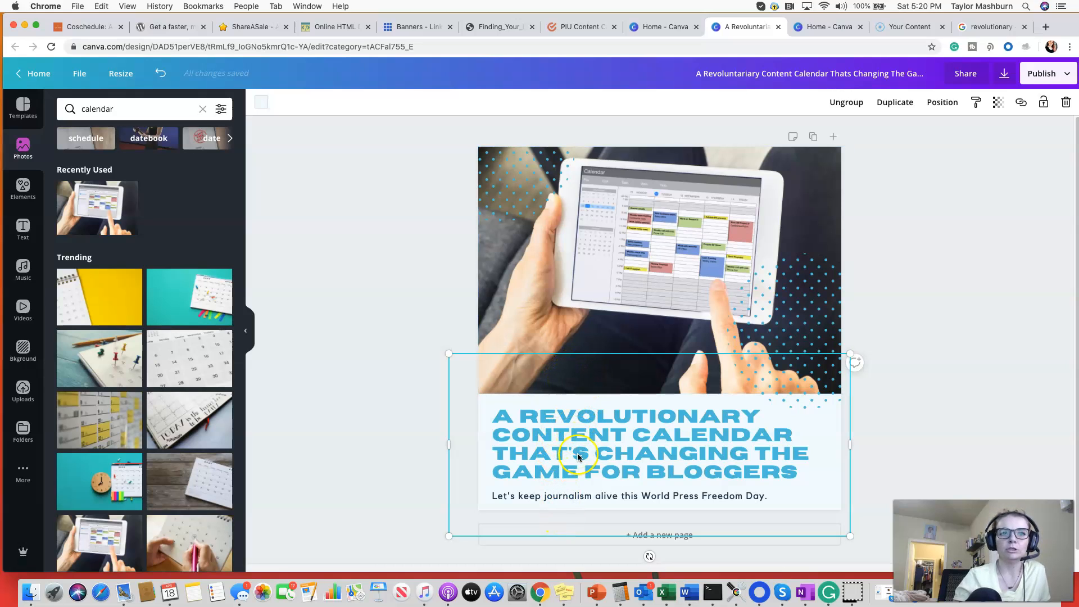
Replace the World Press Freedom Day line below the headline with the blog's website address
{"action": "left_click", "coordinate": [561, 499]}
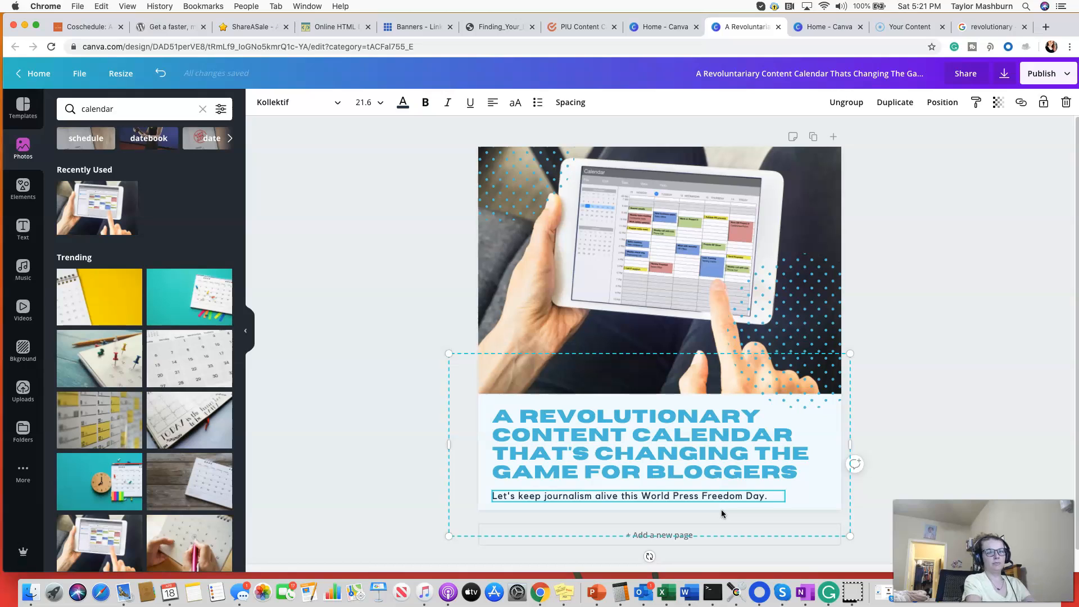
{"action": "double_click", "coordinate": [753, 490]}
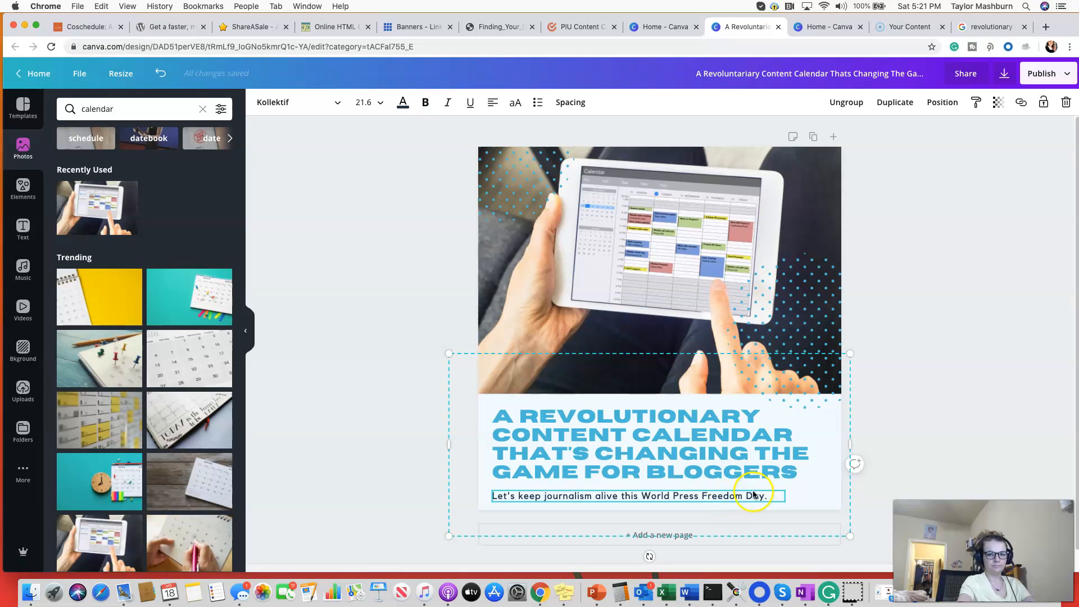
{"action": "type", "text": "www.taylormicheal.com"}
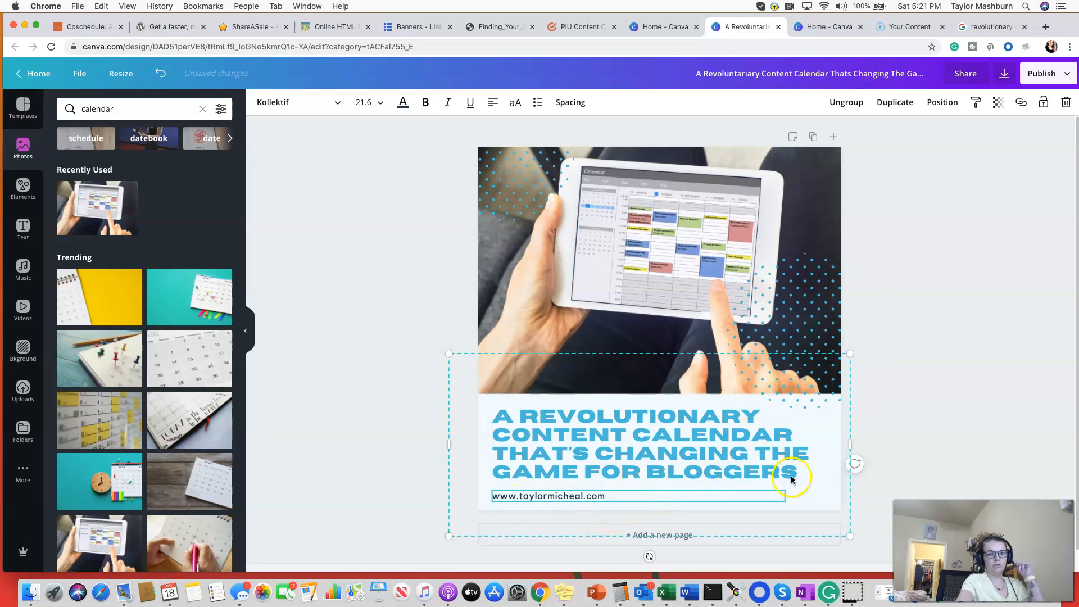
{"action": "left_click", "coordinate": [827, 487]}
{"action": "left_click", "coordinate": [895, 450]}
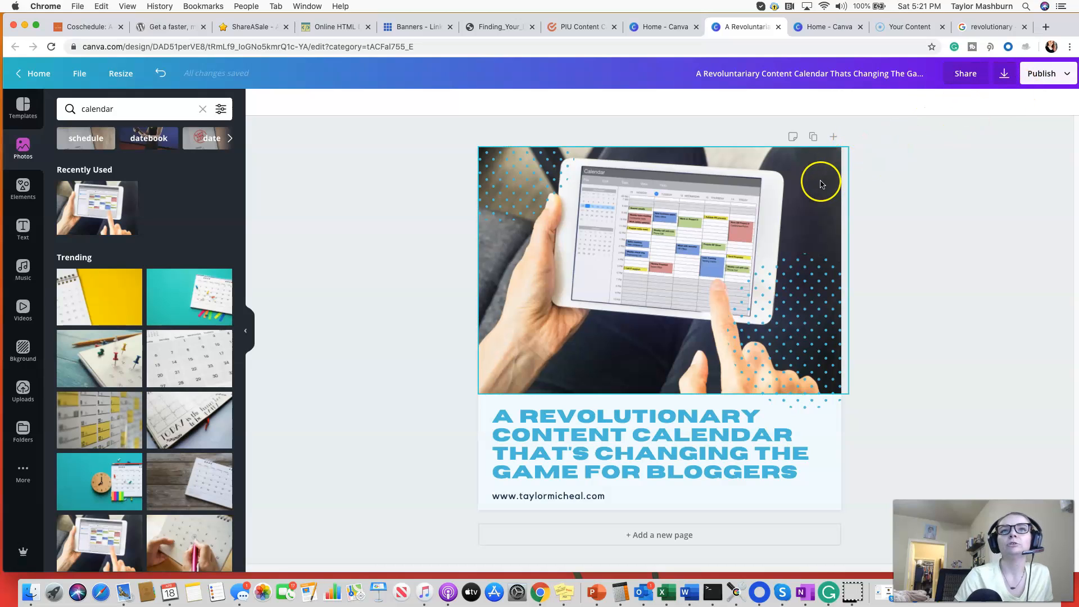
Download the finished design as a PNG at 1x size (1080 x 1080 px)
{"action": "left_click", "coordinate": [1005, 79]}
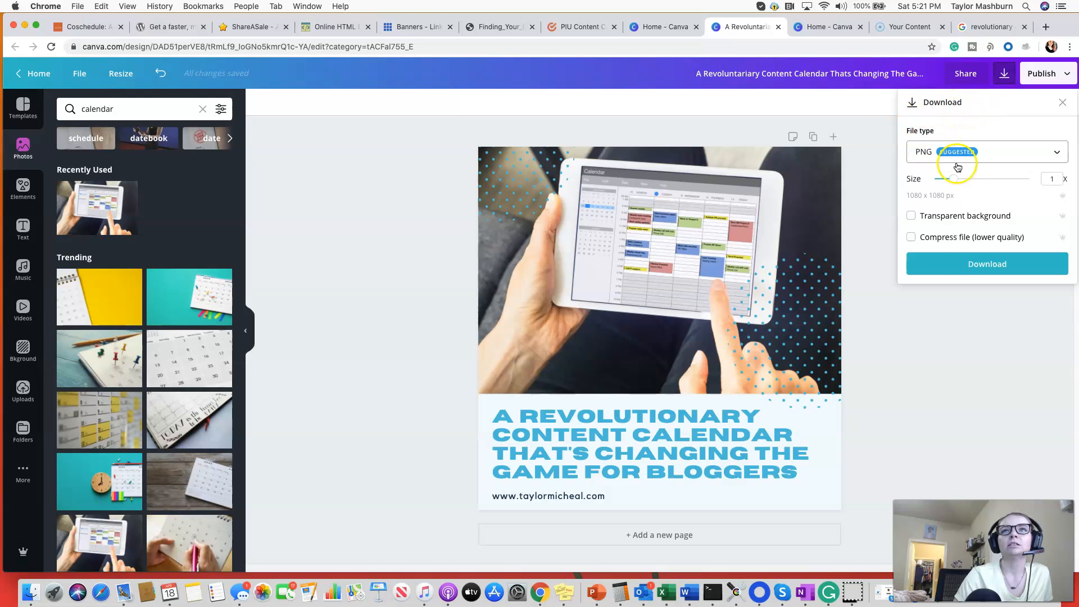
{"action": "left_click", "coordinate": [960, 259]}
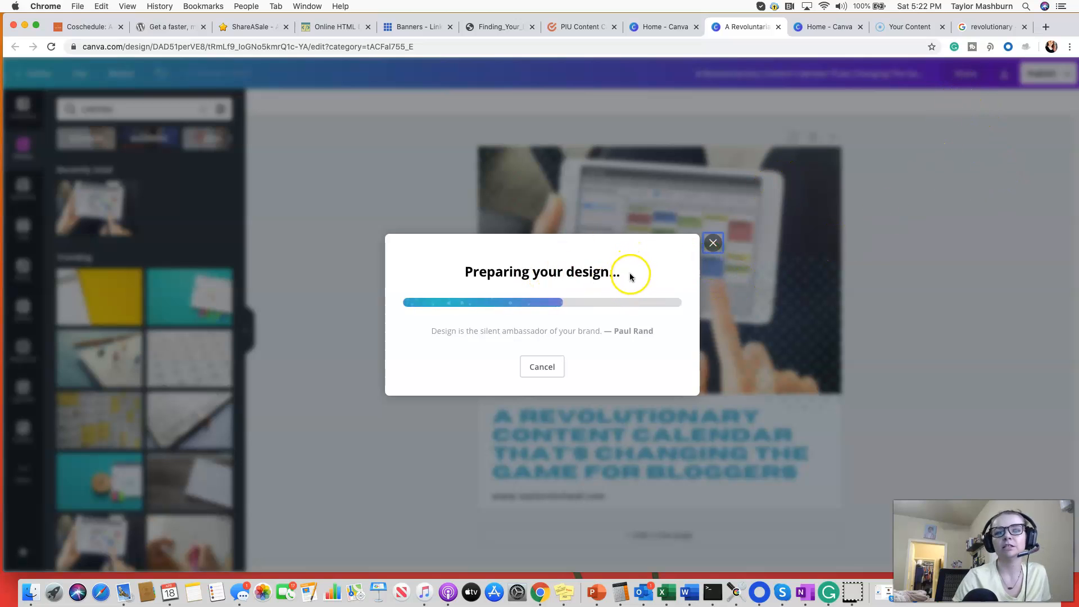
{"action": "left_click", "coordinate": [715, 198]}
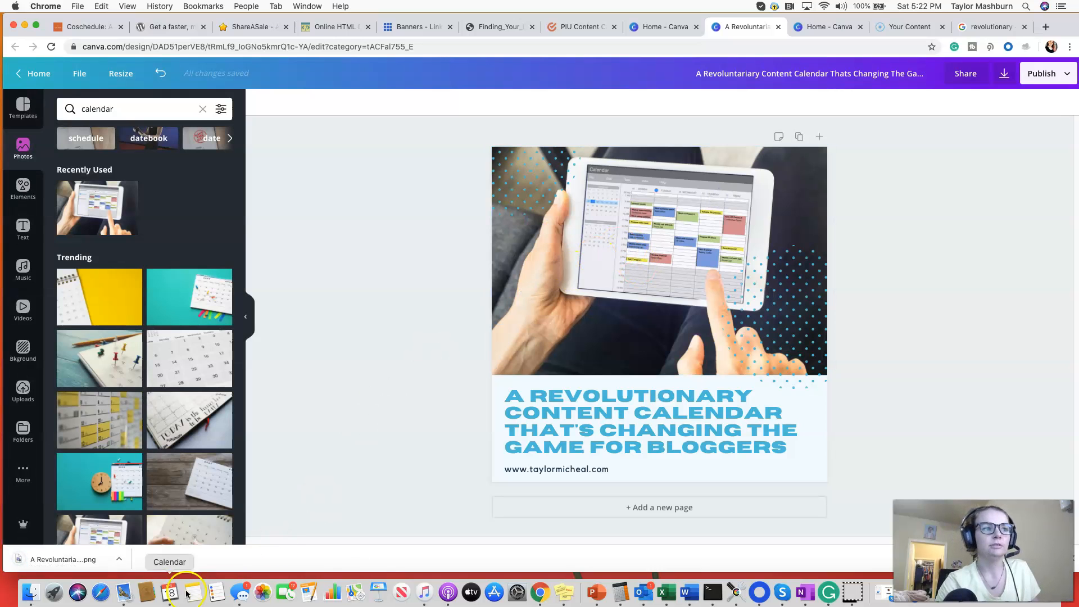
Open the downloaded graphic in Preview and export it as a PNG to the Website Photos folder, keeping its file name
{"action": "left_click", "coordinate": [63, 559]}
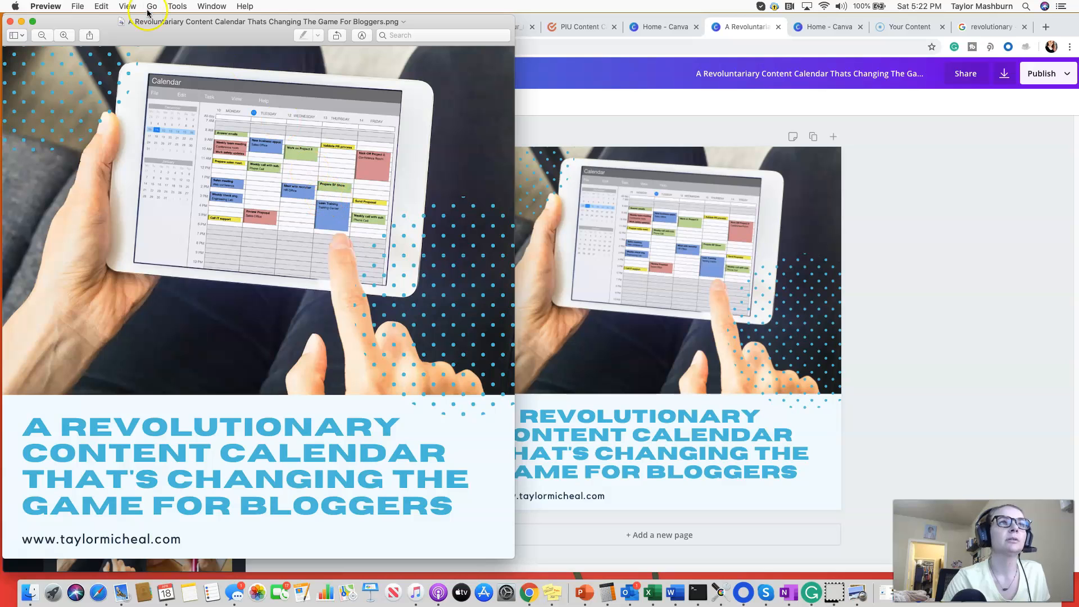
{"action": "left_click_drag", "start_coordinate": [175, 20], "coordinate": [358, 31]}
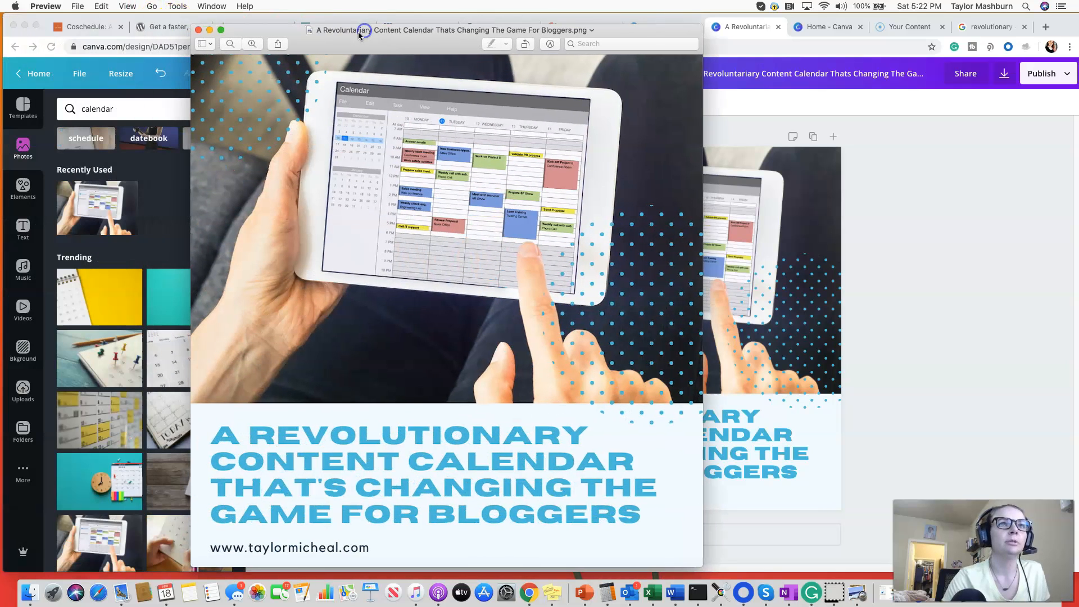
{"action": "left_click", "coordinate": [78, 6]}
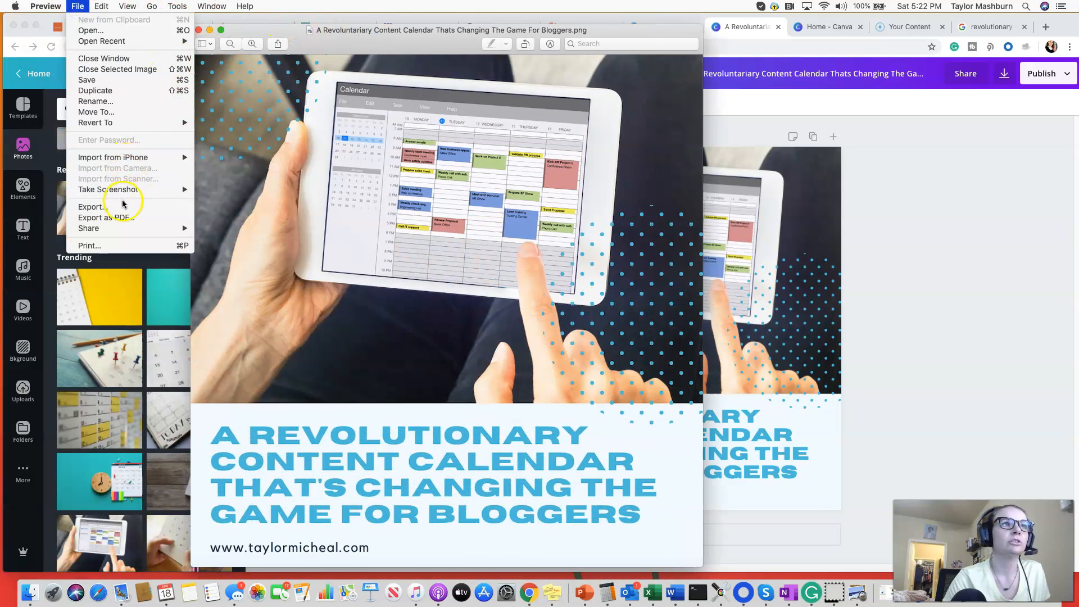
{"action": "left_click", "coordinate": [318, 250]}
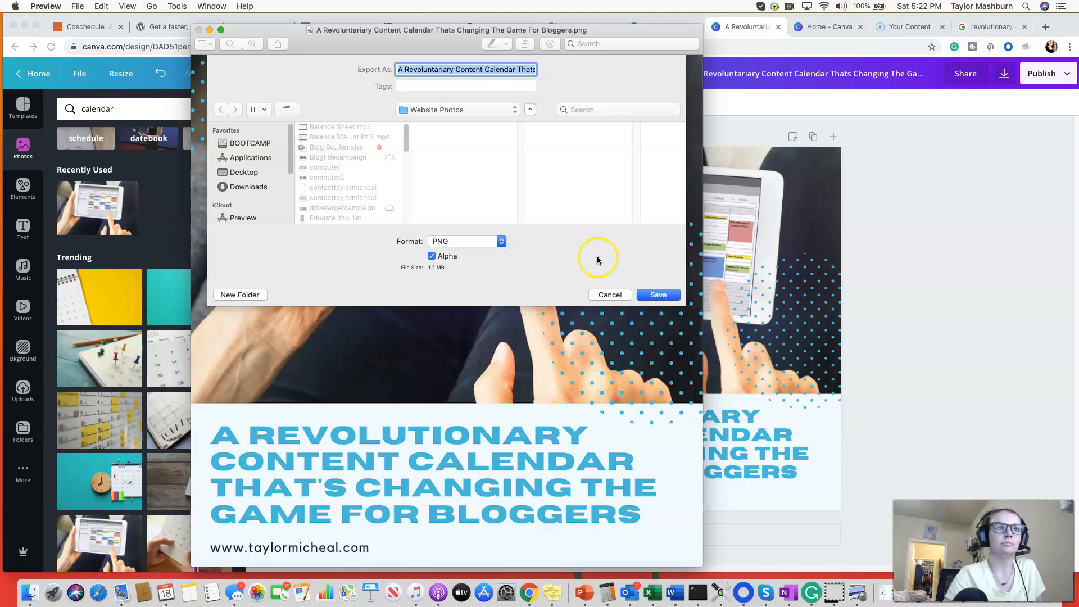
{"action": "left_click", "coordinate": [652, 294]}
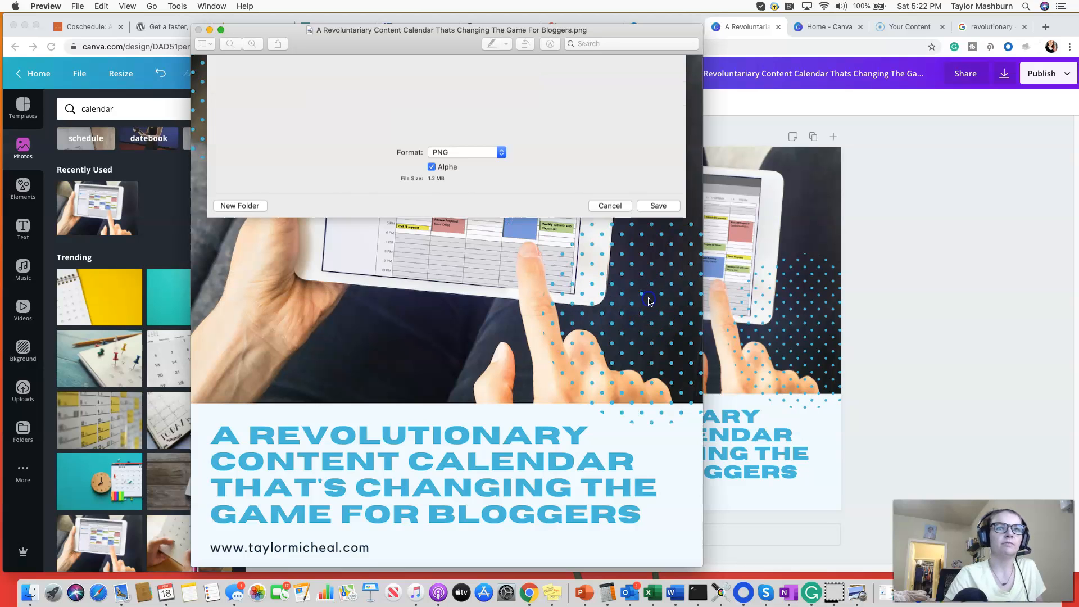
{"action": "left_click", "coordinate": [199, 33]}
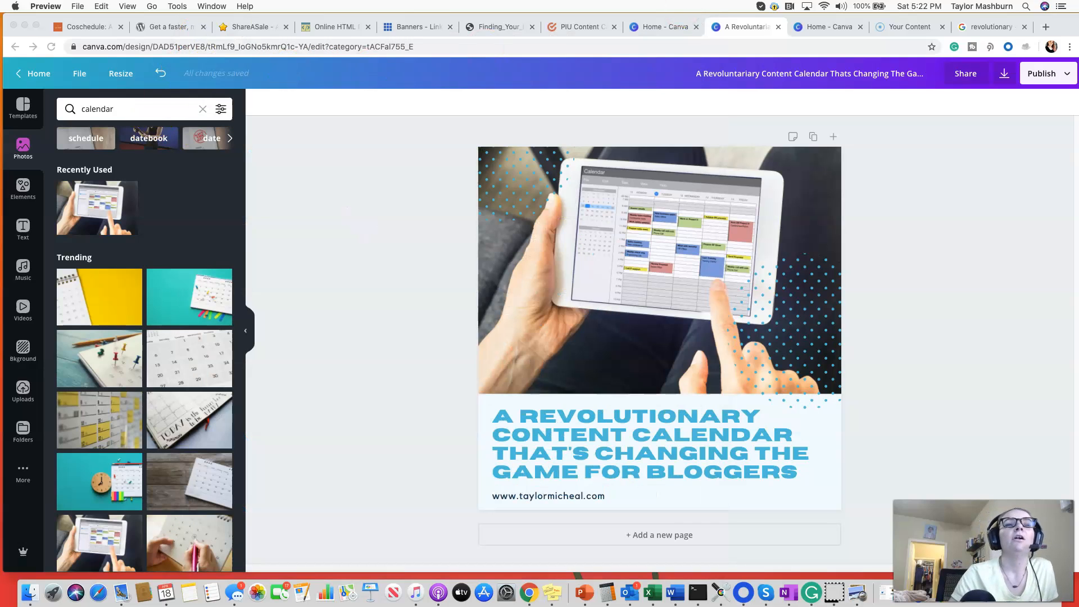
Switch to CoSchedule, remove the link preview from the social message, and open the file chooser for uploading an image
{"action": "left_click", "coordinate": [599, 28]}
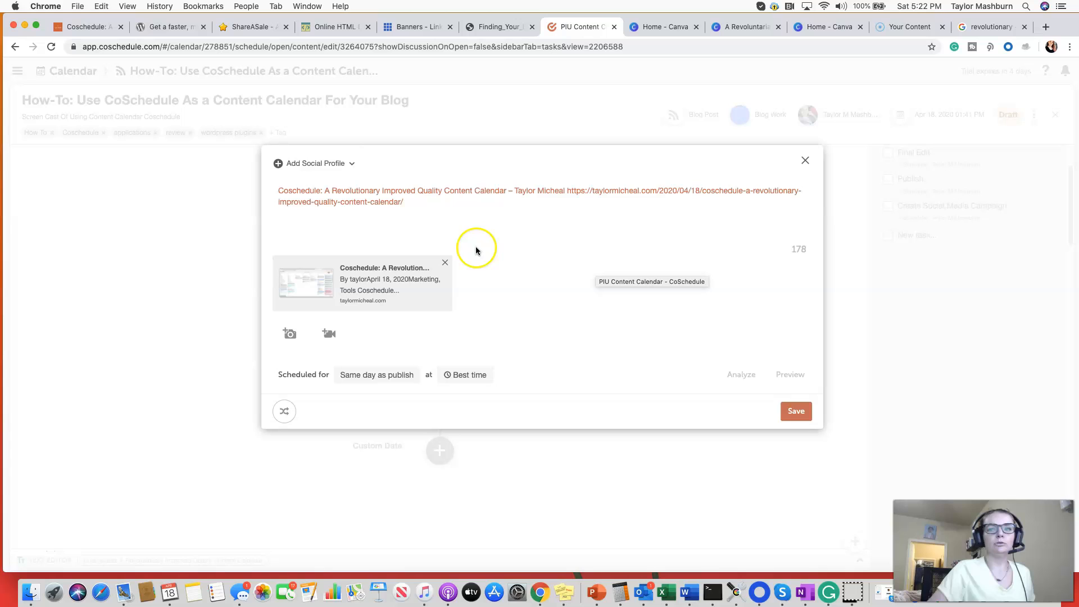
{"action": "left_click", "coordinate": [445, 263]}
{"action": "left_click", "coordinate": [330, 307]}
{"action": "left_click", "coordinate": [551, 330]}
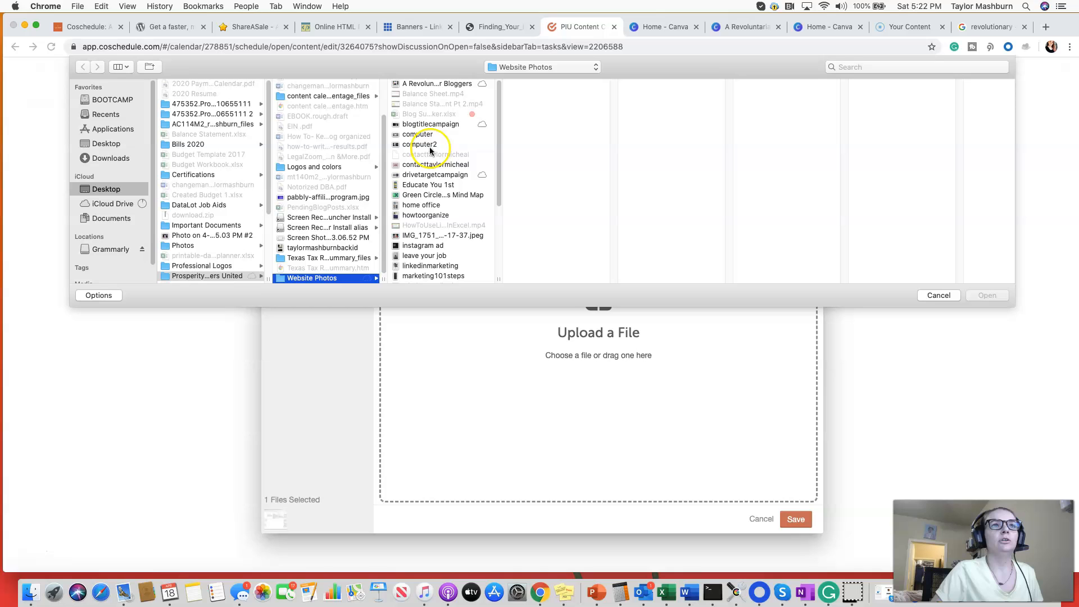
Upload "A Revoluntariary Content Calendar Thats Changing The Game For Bloggers" from the Website Photos folder
{"action": "scroll", "coordinate": [421, 180], "scroll_direction": "down", "scroll_amount": 5}
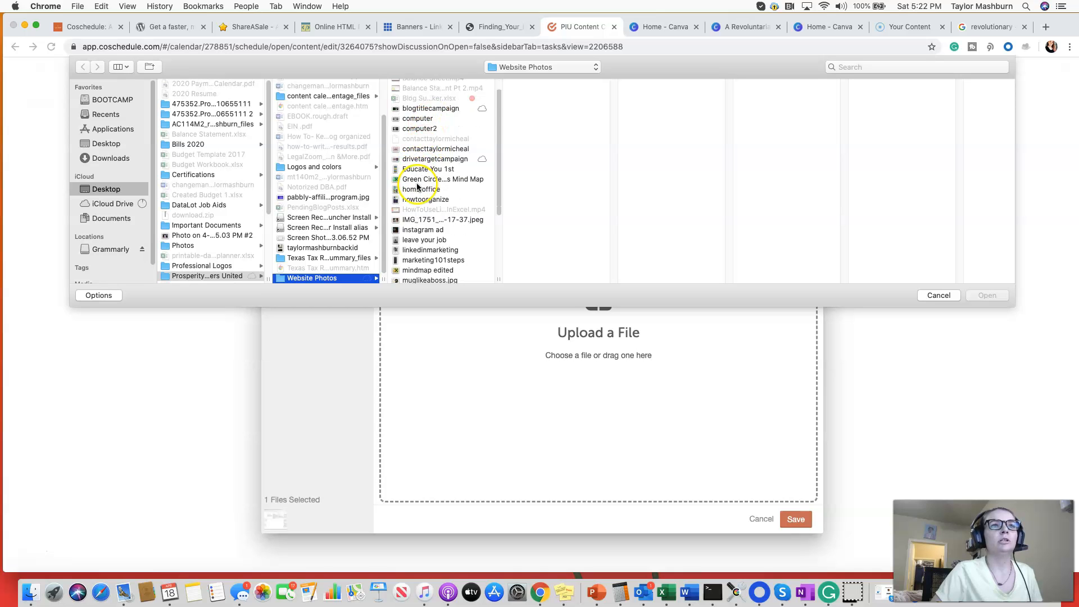
{"action": "scroll", "coordinate": [420, 185], "scroll_direction": "down", "scroll_amount": 1}
{"action": "left_click", "coordinate": [422, 118]}
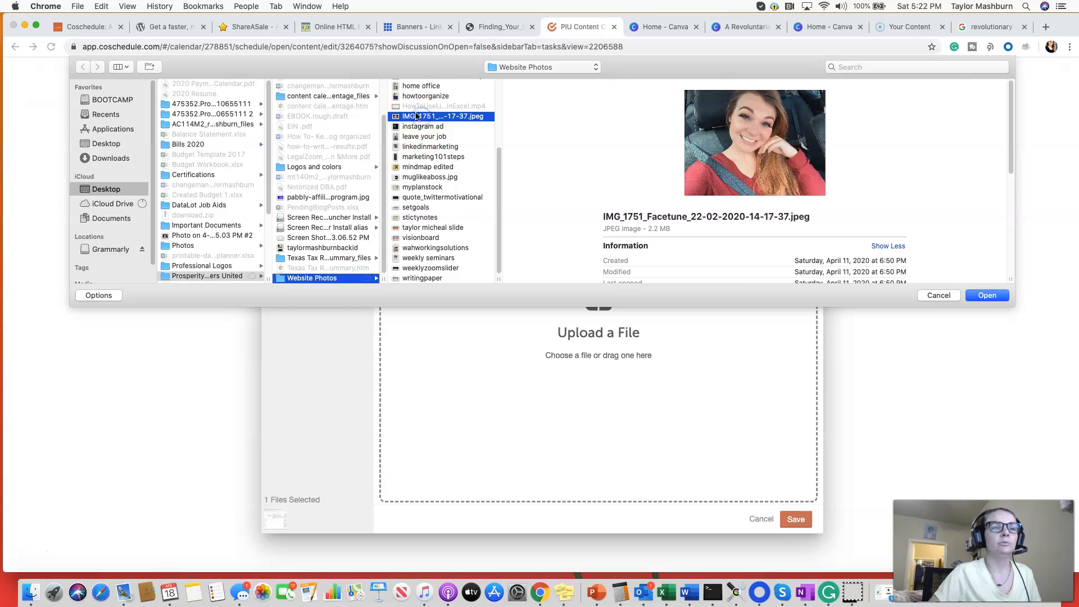
{"action": "key", "text": "Up"}
{"action": "key", "text": "Up"}
{"action": "key", "text": "Up"}
{"action": "key", "text": "Down"}
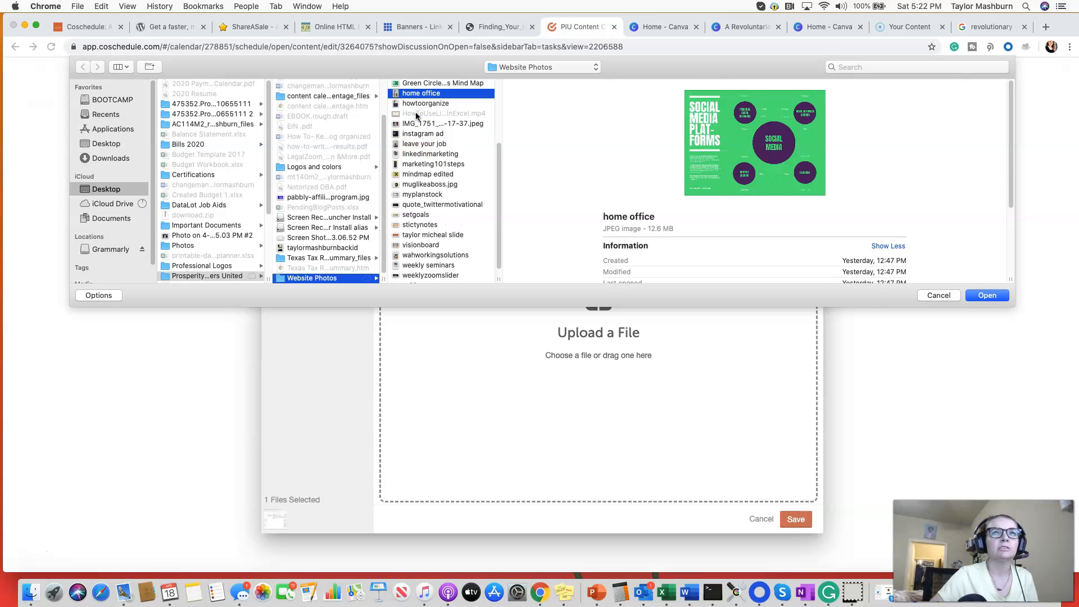
{"action": "key", "text": "Up"}
{"action": "key", "text": "Up"}
{"action": "key", "text": "Up"}
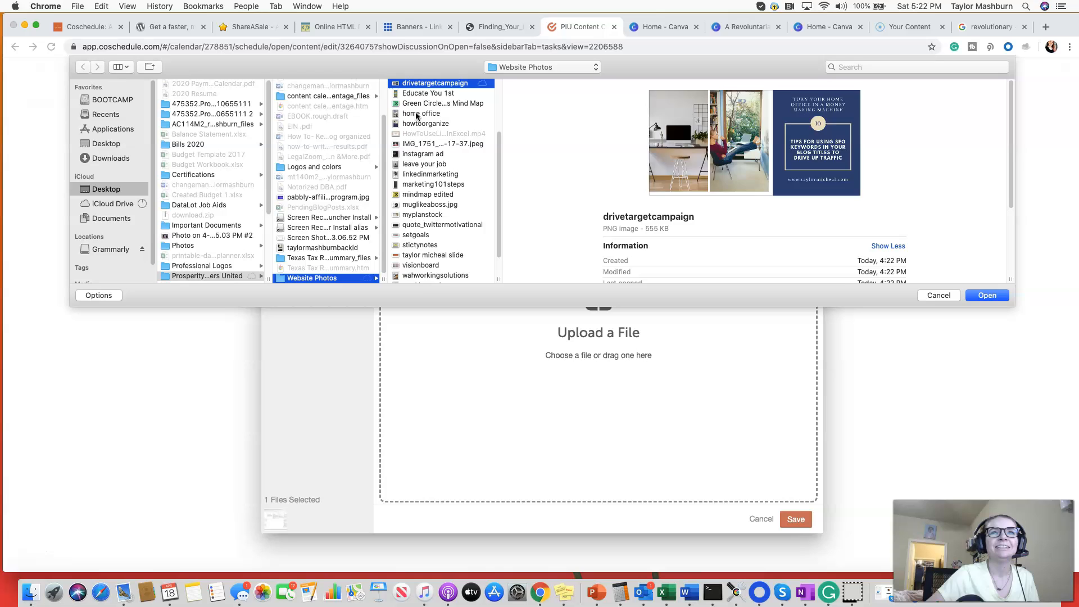
{"action": "key", "text": "Up"}
{"action": "key", "text": "Up"}
{"action": "key", "text": "Up"}
{"action": "key", "text": "Up"}
{"action": "key", "text": "Up"}
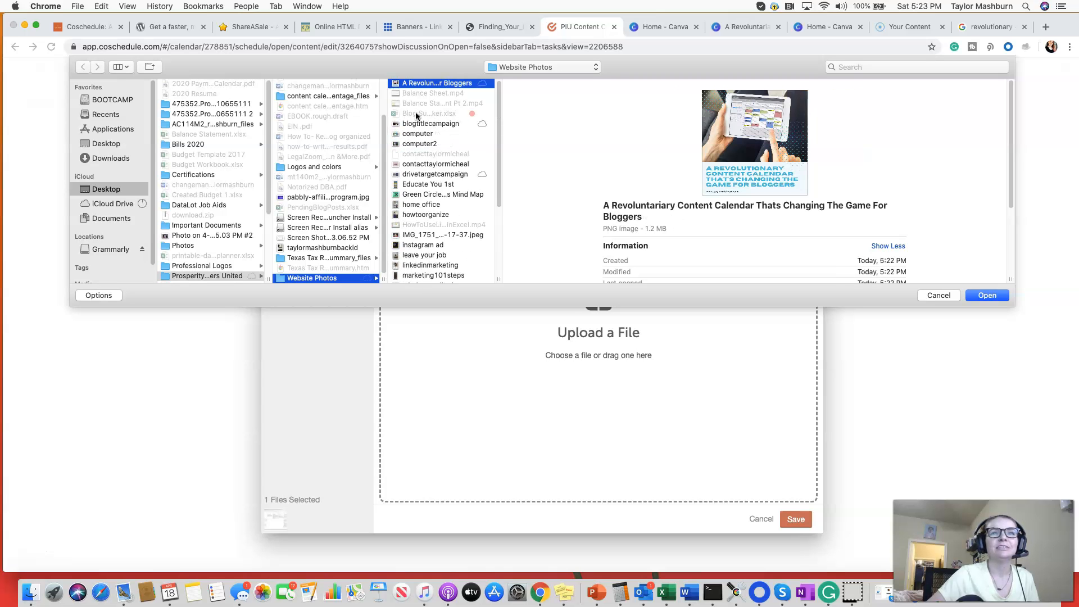
{"action": "left_click", "coordinate": [981, 295]}
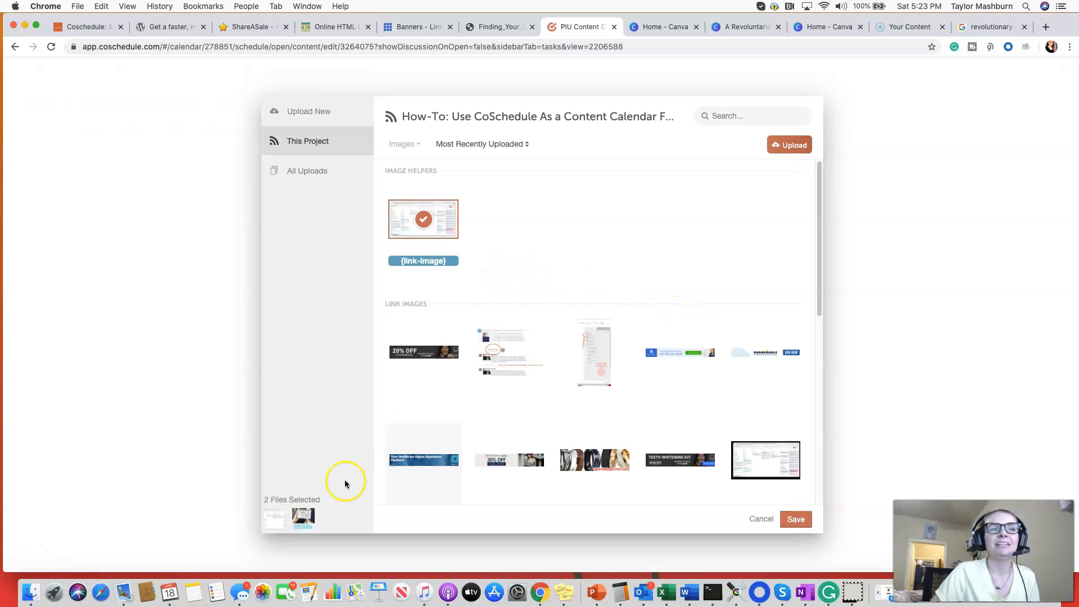
Deselect the preselected link image and attach only the uploaded calendar graphic to the social message
{"action": "left_click", "coordinate": [274, 520]}
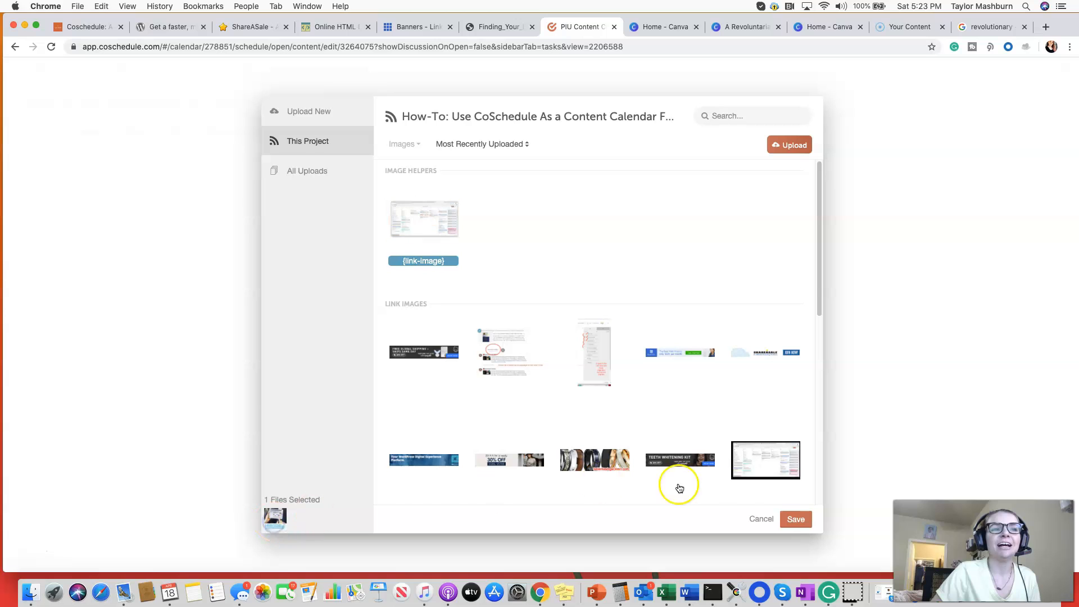
{"action": "left_click", "coordinate": [792, 518]}
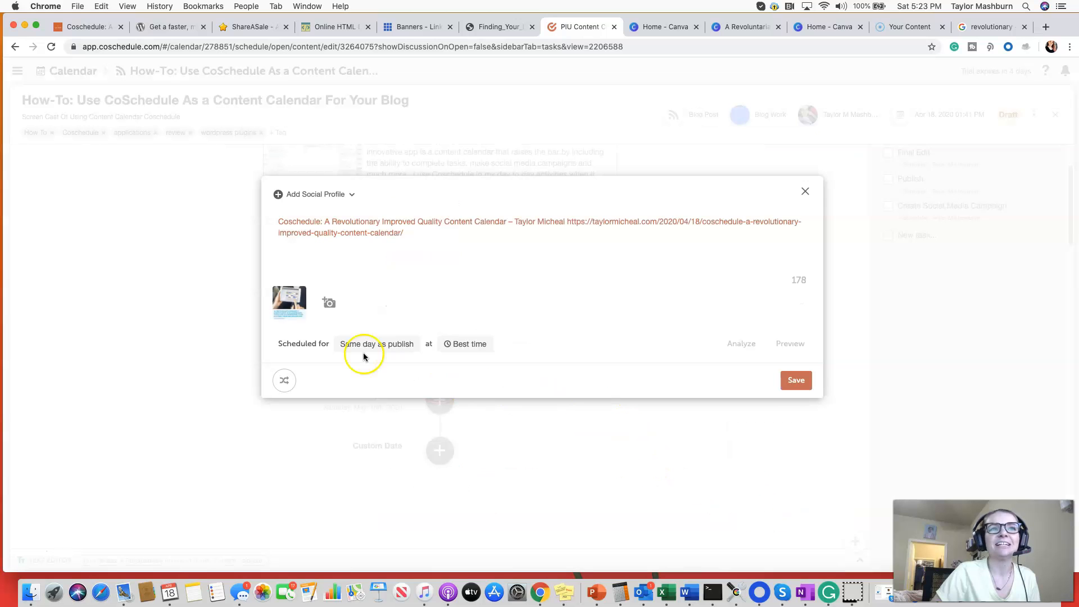
{"action": "mouse_move", "coordinate": [297, 304]}
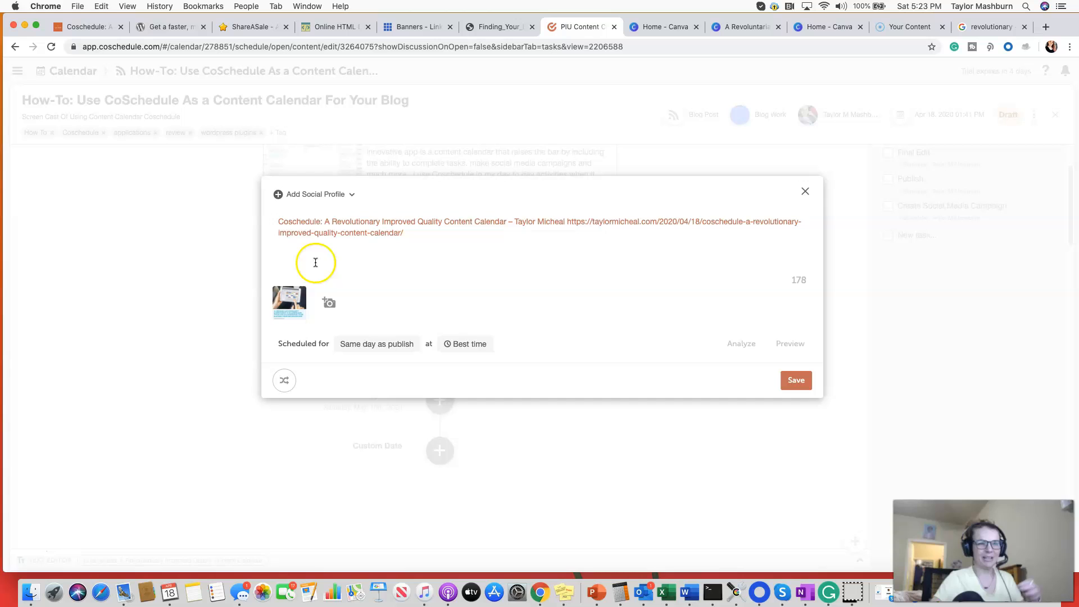
Add the blogger's own page profile and LinkedIn profile to the social message
{"action": "left_click", "coordinate": [342, 200]}
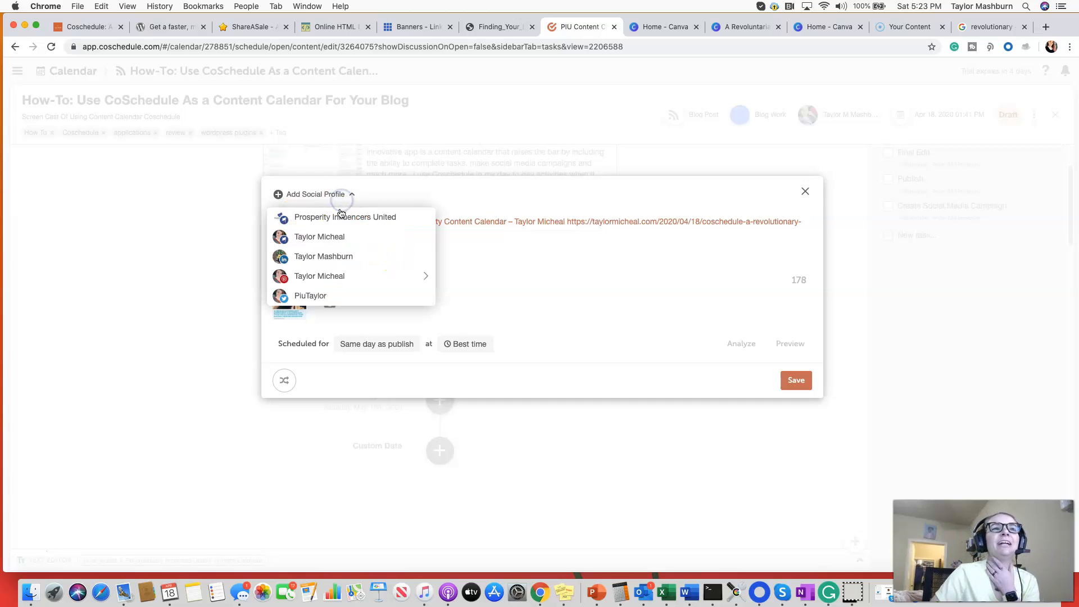
{"action": "left_click", "coordinate": [351, 238]}
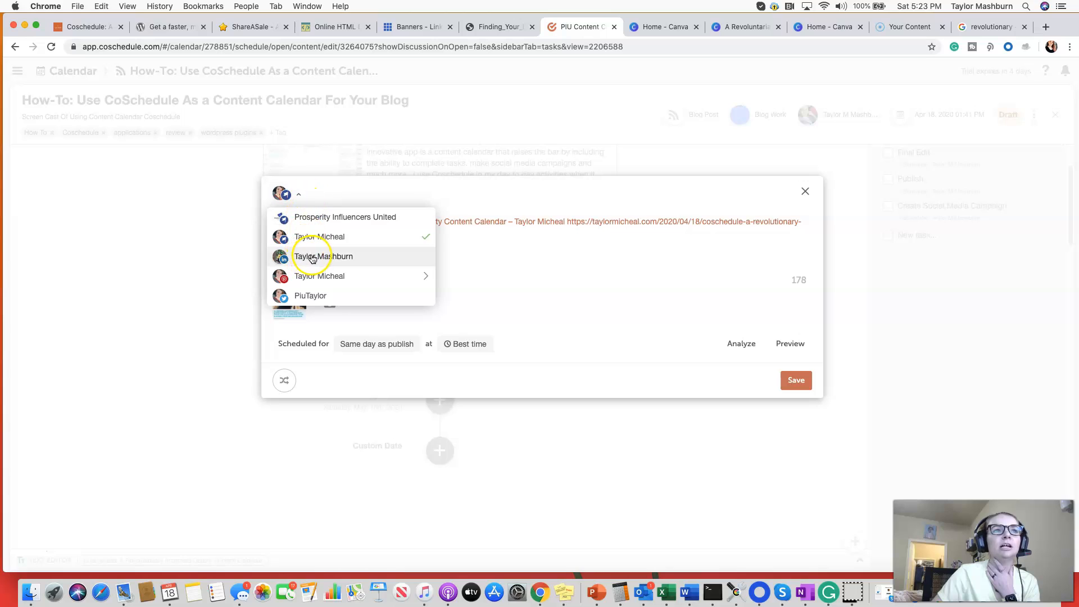
{"action": "left_click", "coordinate": [344, 262]}
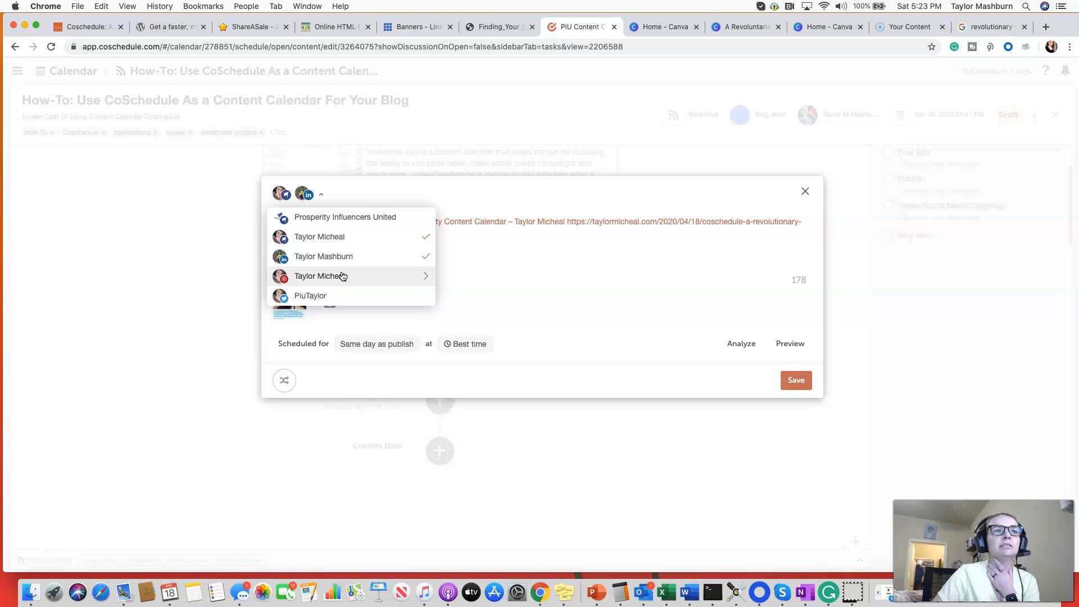
Add the Pinterest boards Blogging, Business Building Steps, Course Creation, Pinterest Ads, Marketing 101, Pinterest Marketing and Email marketing strategy to the message
{"action": "left_click", "coordinate": [343, 276]}
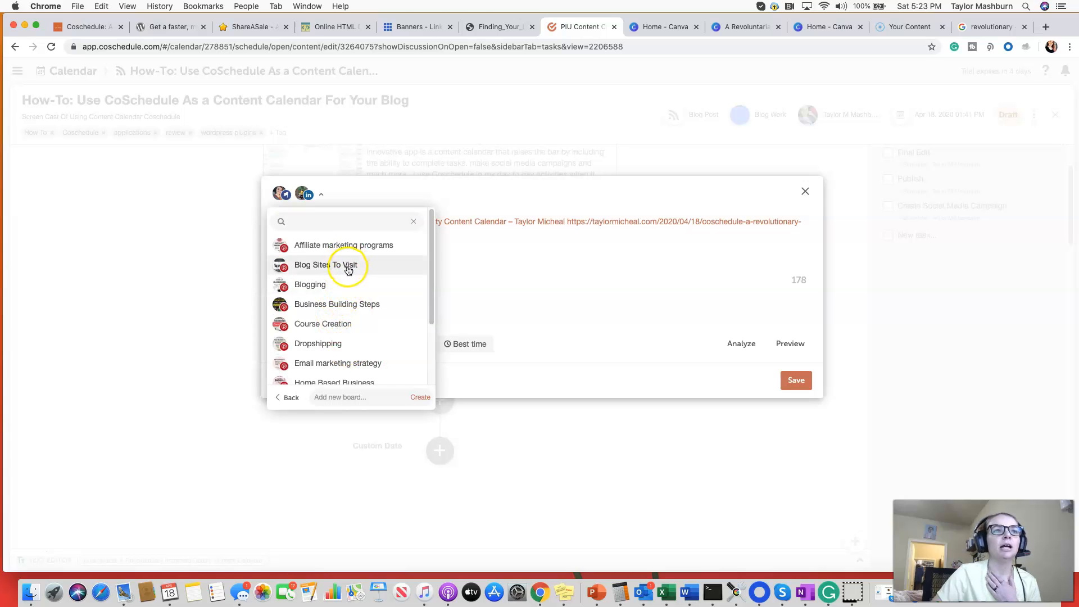
{"action": "left_click", "coordinate": [340, 286]}
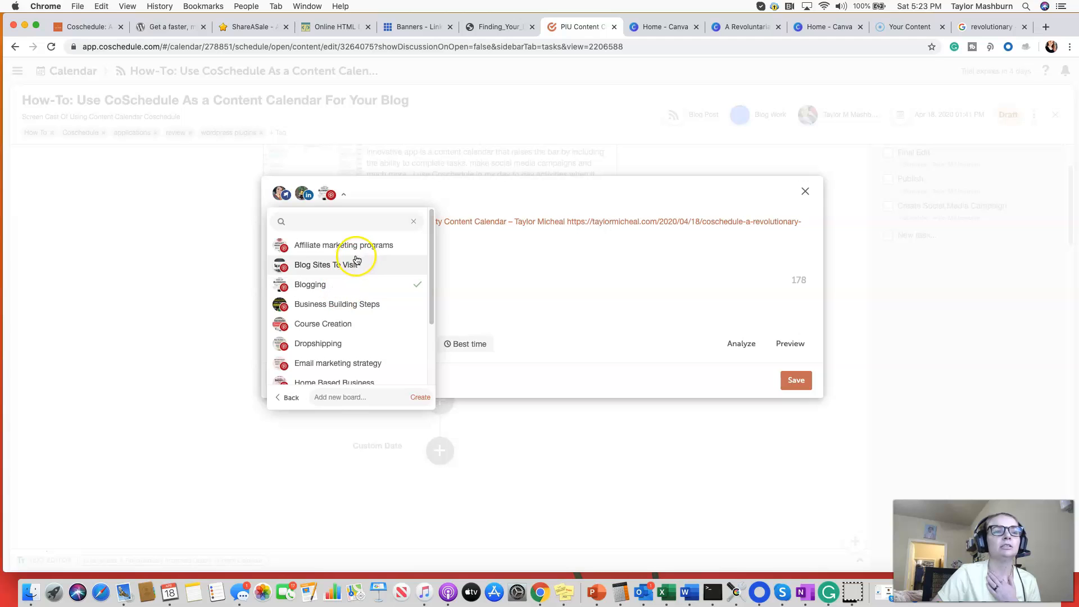
{"action": "left_click", "coordinate": [339, 306]}
{"action": "scroll", "coordinate": [339, 308], "scroll_direction": "down", "scroll_amount": 2}
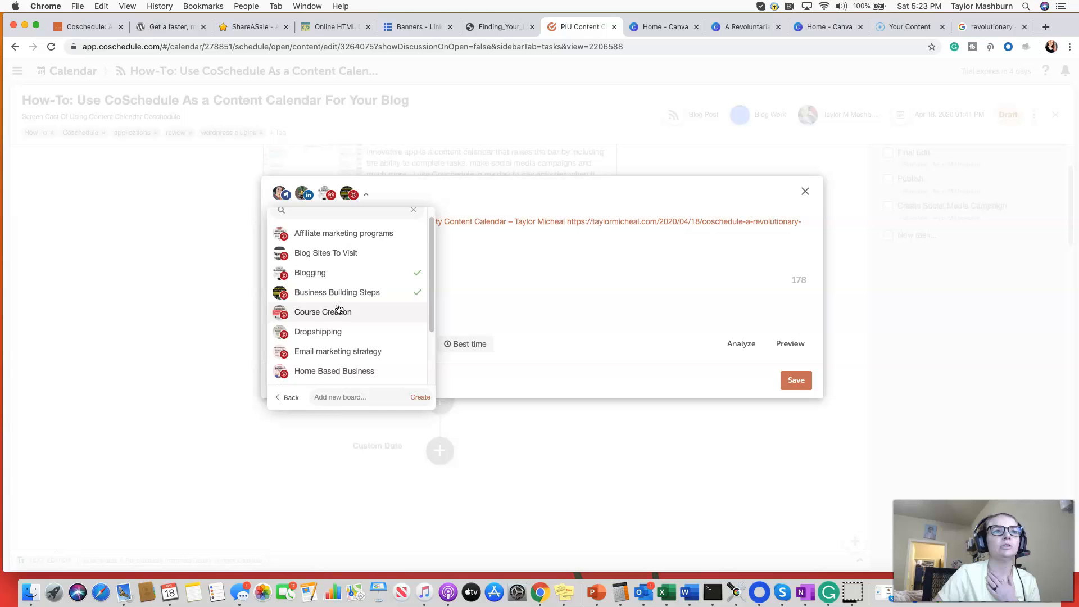
{"action": "left_click", "coordinate": [387, 280]}
{"action": "scroll", "coordinate": [376, 318], "scroll_direction": "down", "scroll_amount": 2}
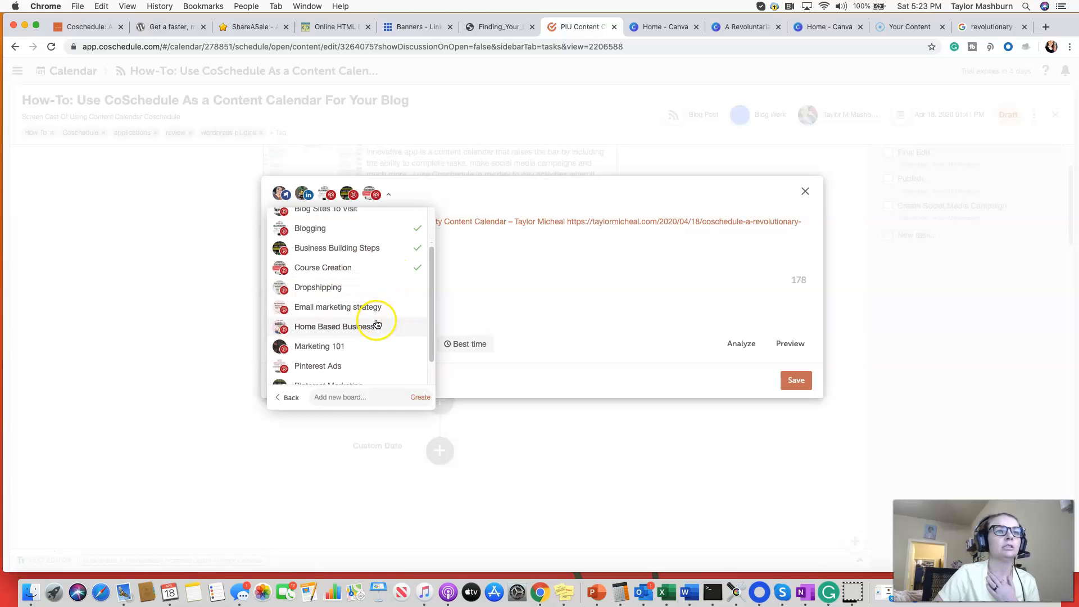
{"action": "scroll", "coordinate": [353, 332], "scroll_direction": "down", "scroll_amount": 1}
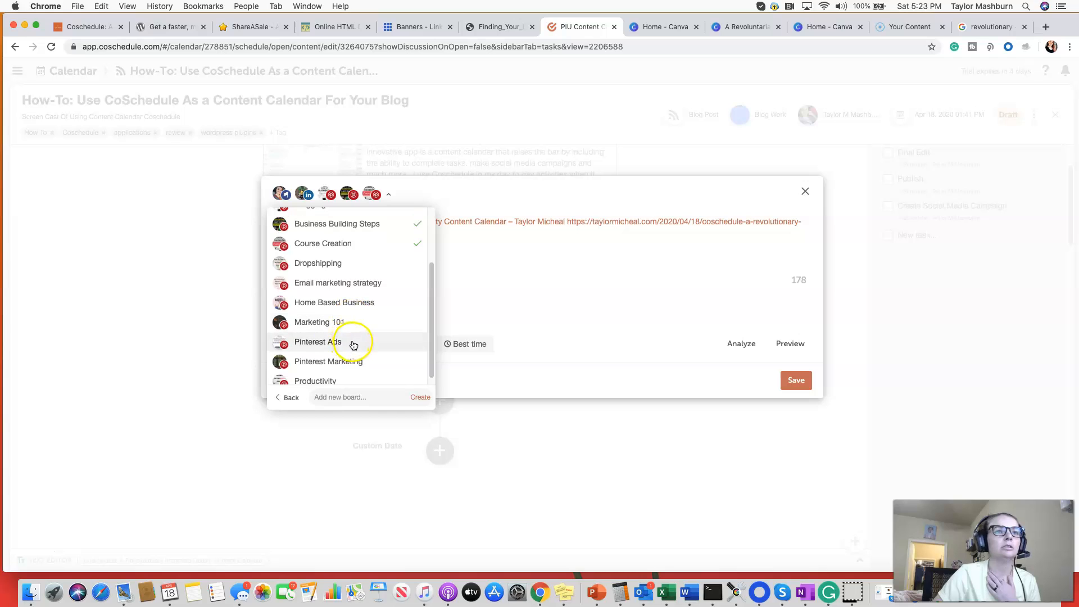
{"action": "left_click", "coordinate": [362, 341]}
{"action": "left_click", "coordinate": [372, 322]}
{"action": "scroll", "coordinate": [385, 349], "scroll_direction": "down", "scroll_amount": 1}
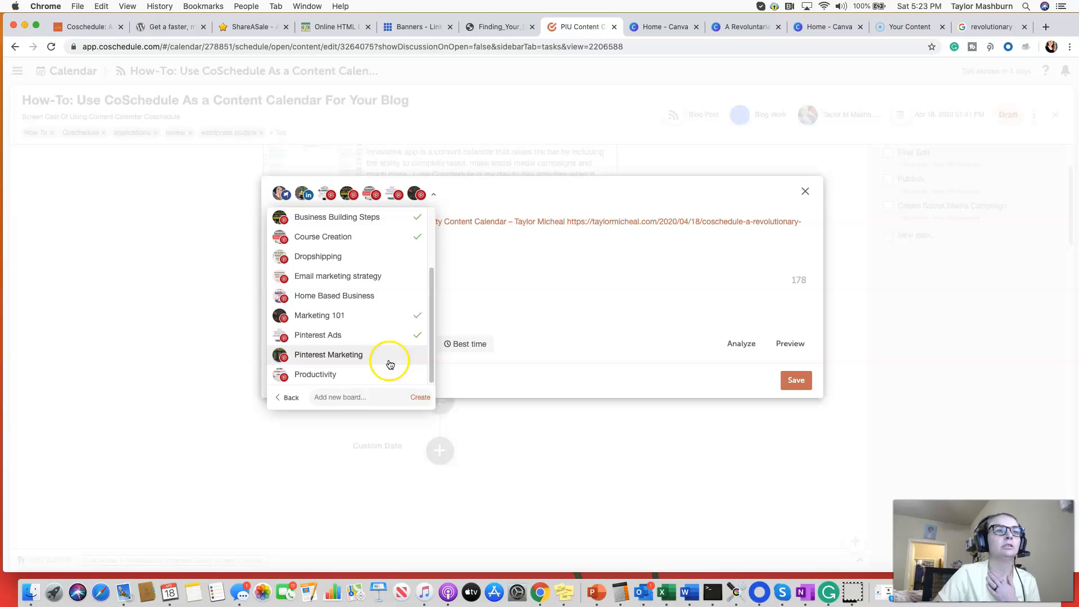
{"action": "left_click", "coordinate": [389, 361]}
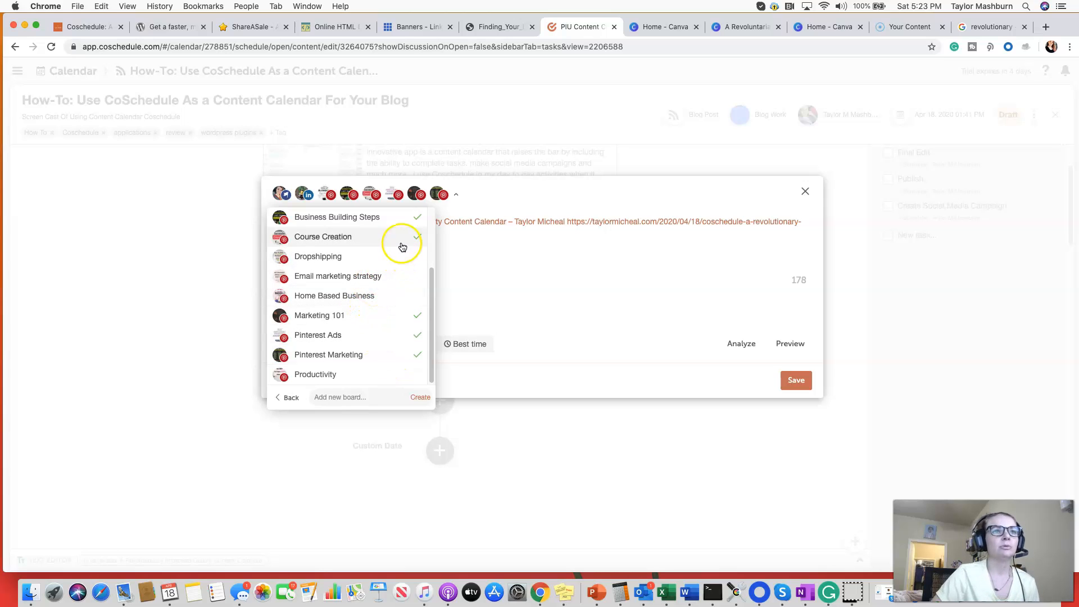
{"action": "left_click", "coordinate": [393, 277]}
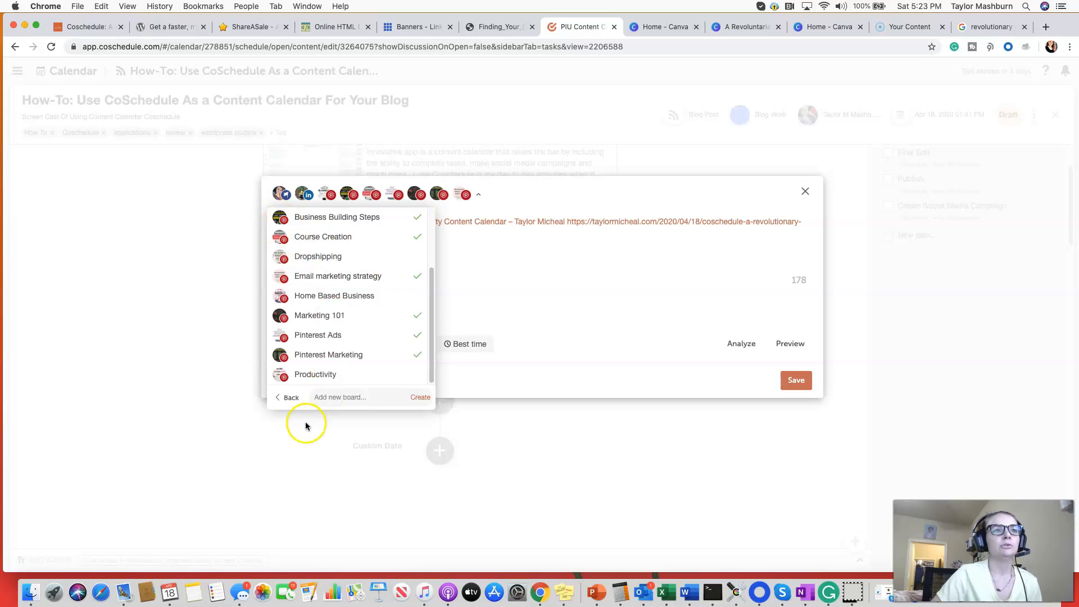
Add the Twitter profile to the social message and close the profile list
{"action": "left_click", "coordinate": [288, 397]}
{"action": "left_click", "coordinate": [318, 302]}
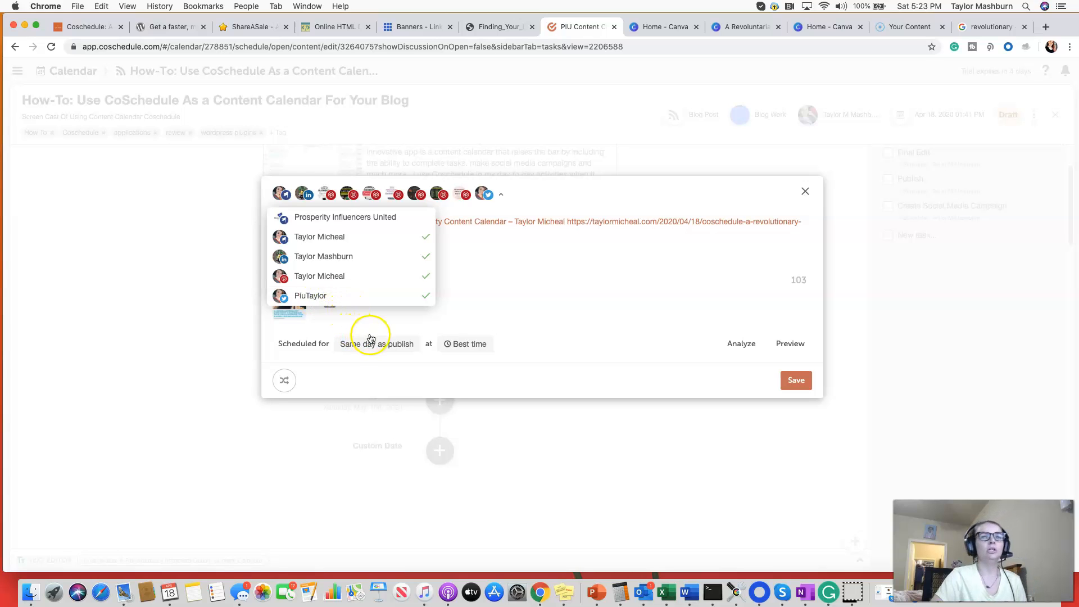
{"action": "left_click", "coordinate": [506, 291]}
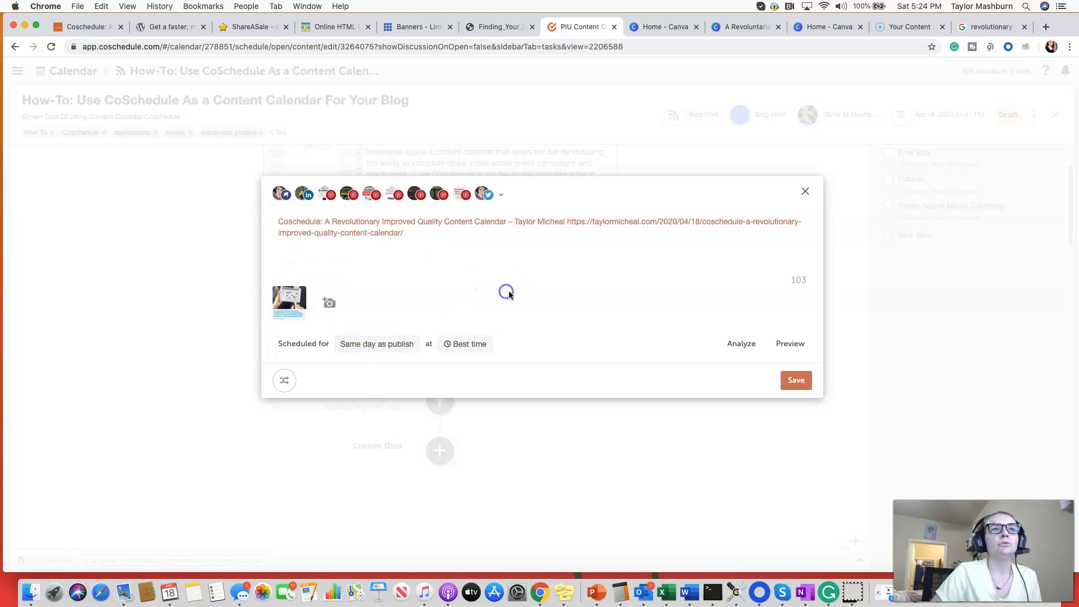
Insert "I have this awesome to show you guys that I think you'll like." above the title and link, separated by a blank line
{"action": "left_click", "coordinate": [277, 224]}
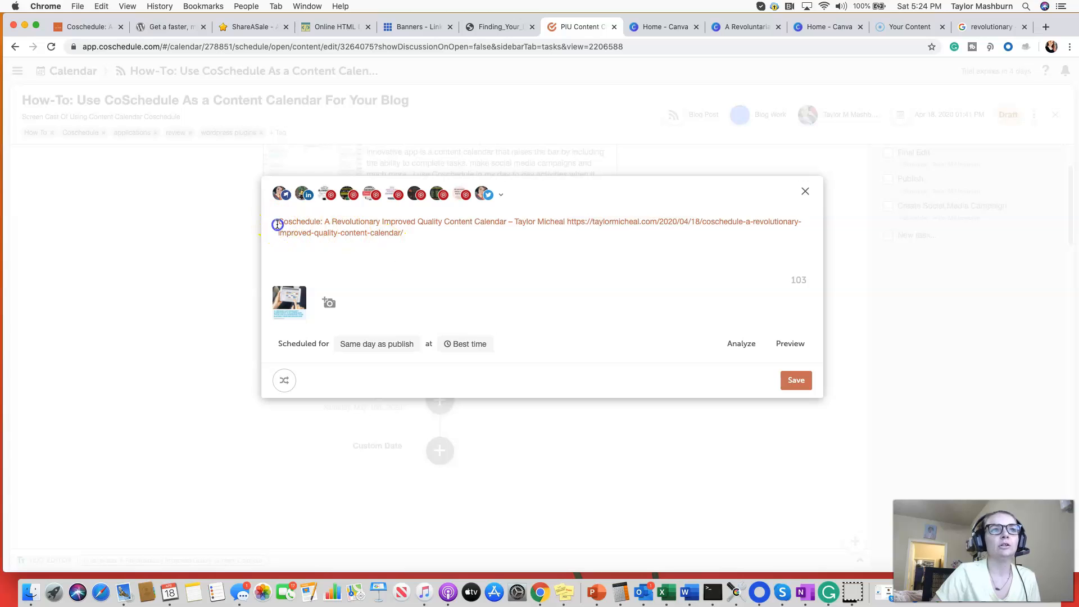
{"action": "key", "text": "Return"}
{"action": "key", "text": "Return"}
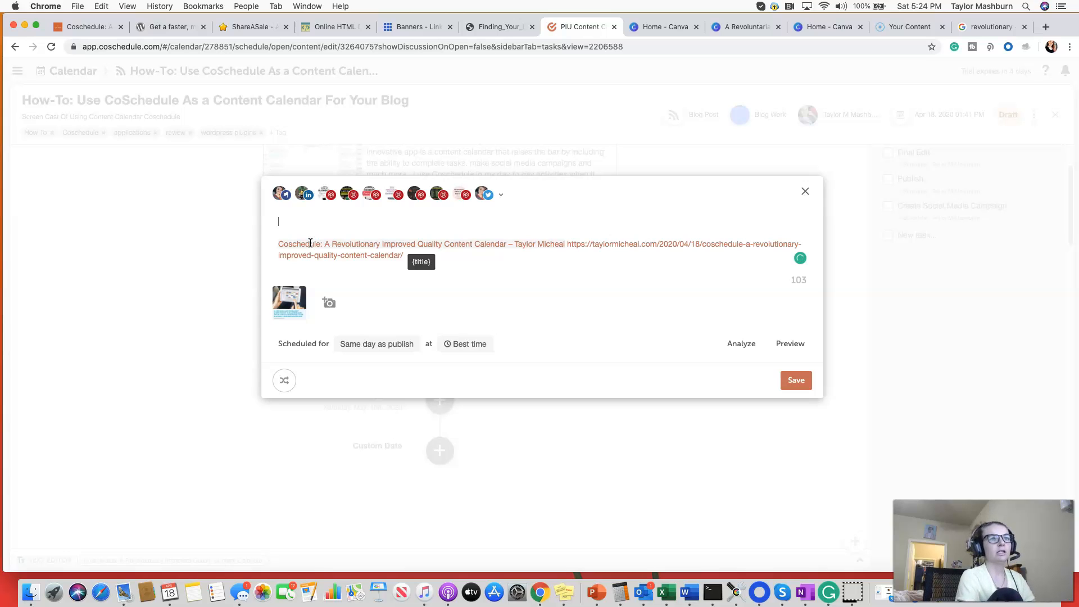
{"action": "type", "text": "I have this awesome to shw"}
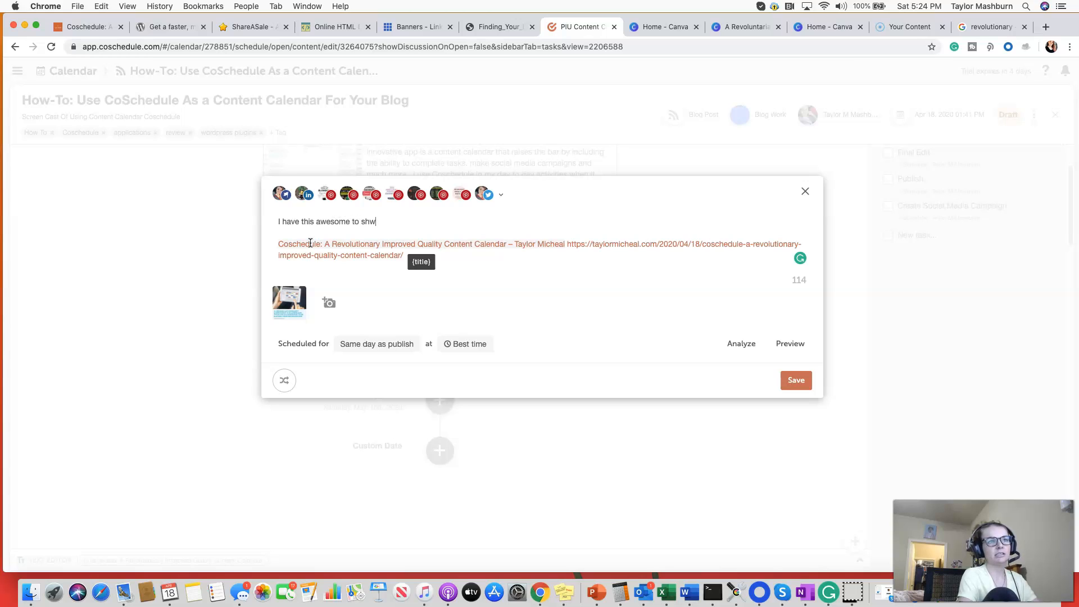
{"action": "key", "text": "BackSpace"}
{"action": "type", "text": "o show you guys"}
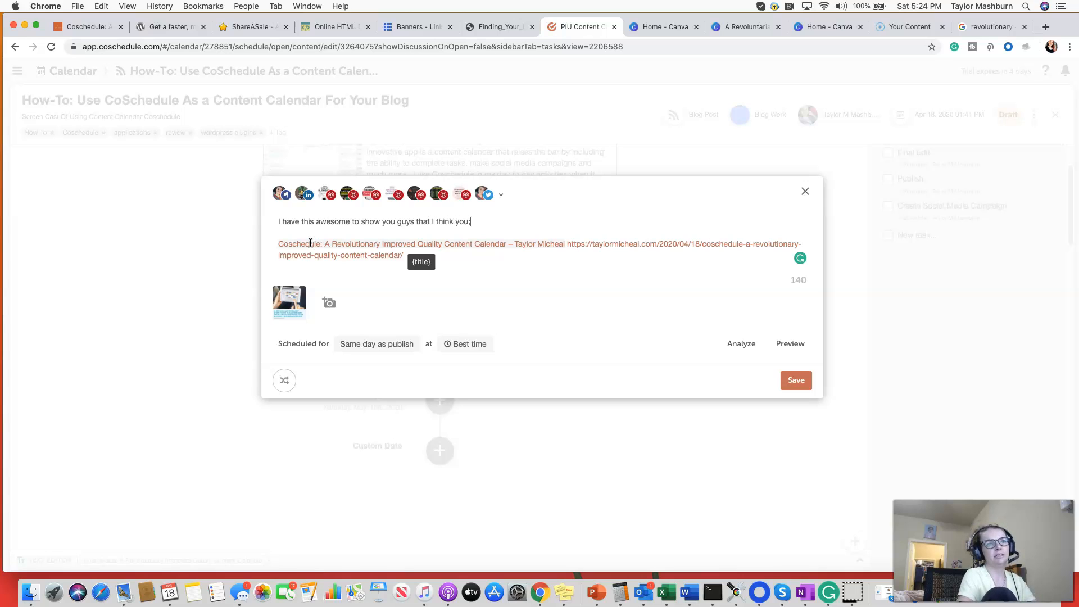
{"action": "type", "text": " that I think you'll like."}
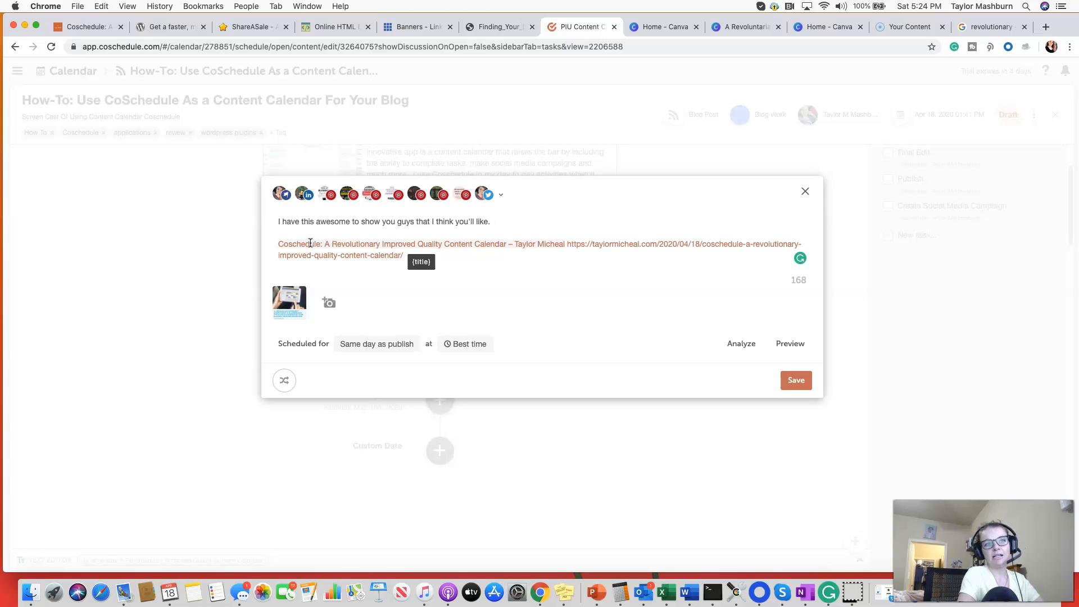
Append the sentence "I like that you can schedule a social media campaign directly through the app and you can also post your blogs through the Wordpress intergration."
{"action": "type", "text": "I like that you can schedule a social meda"}
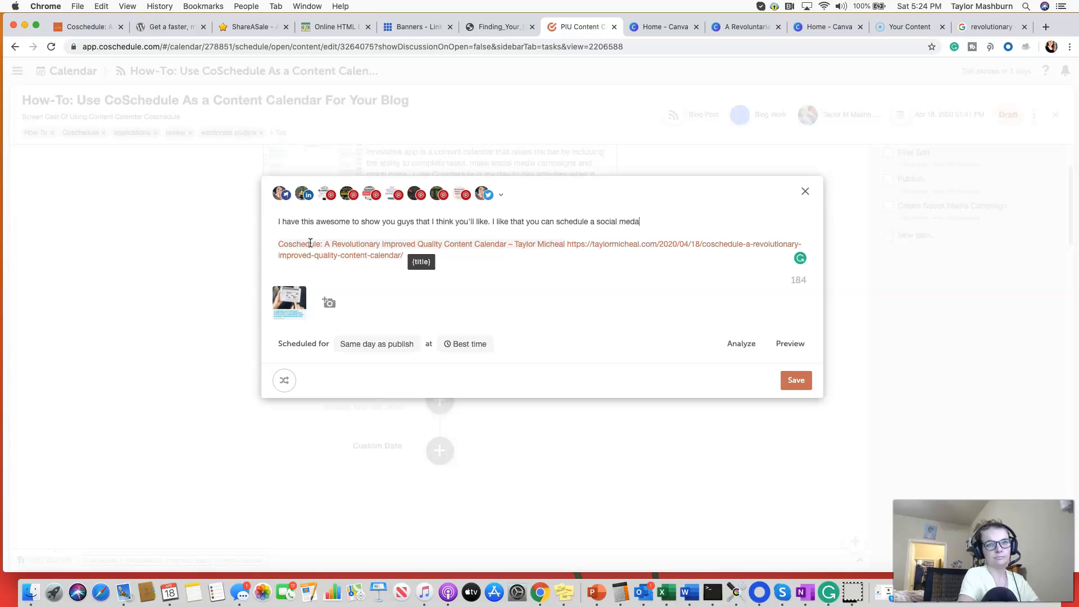
{"action": "type", "text": "campaign directly through the app"}
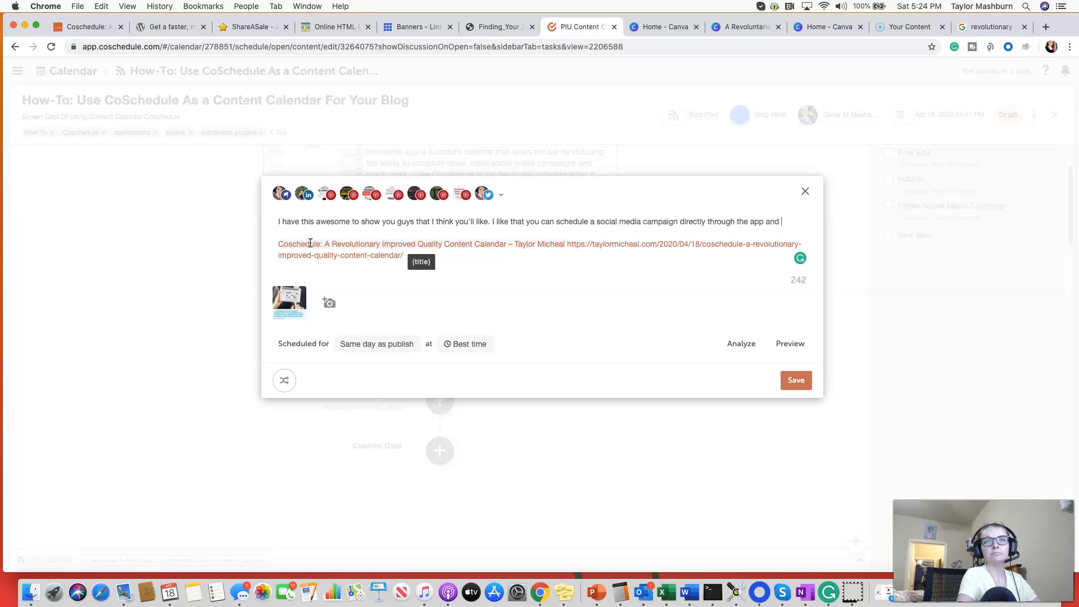
{"action": "type", "text": "an also post your blogs wit"}
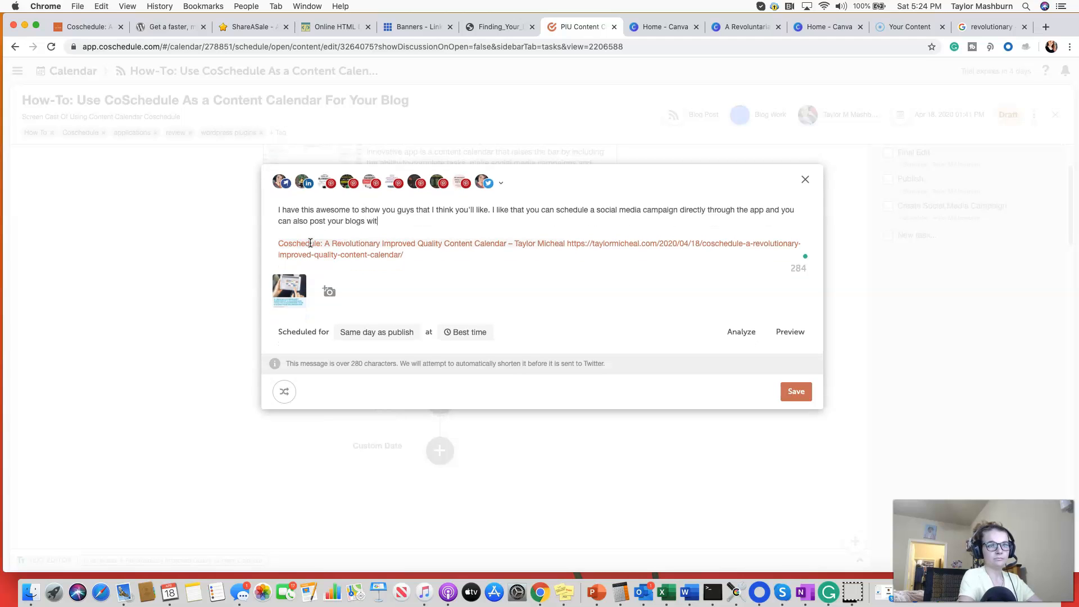
{"action": "key", "text": "BackSpace"}
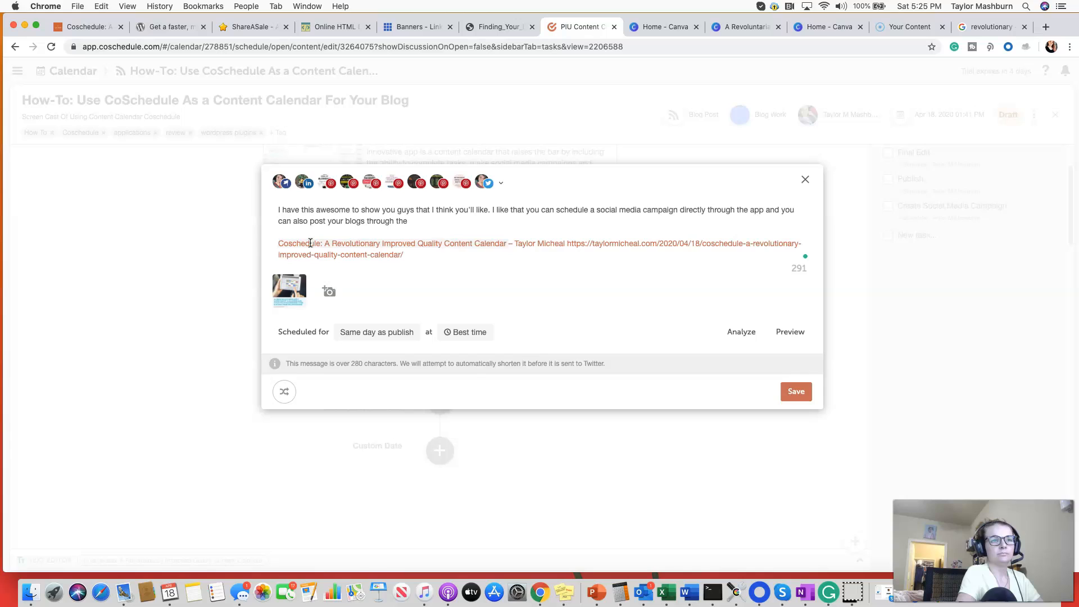
{"action": "type", "text": "dpress intergration."}
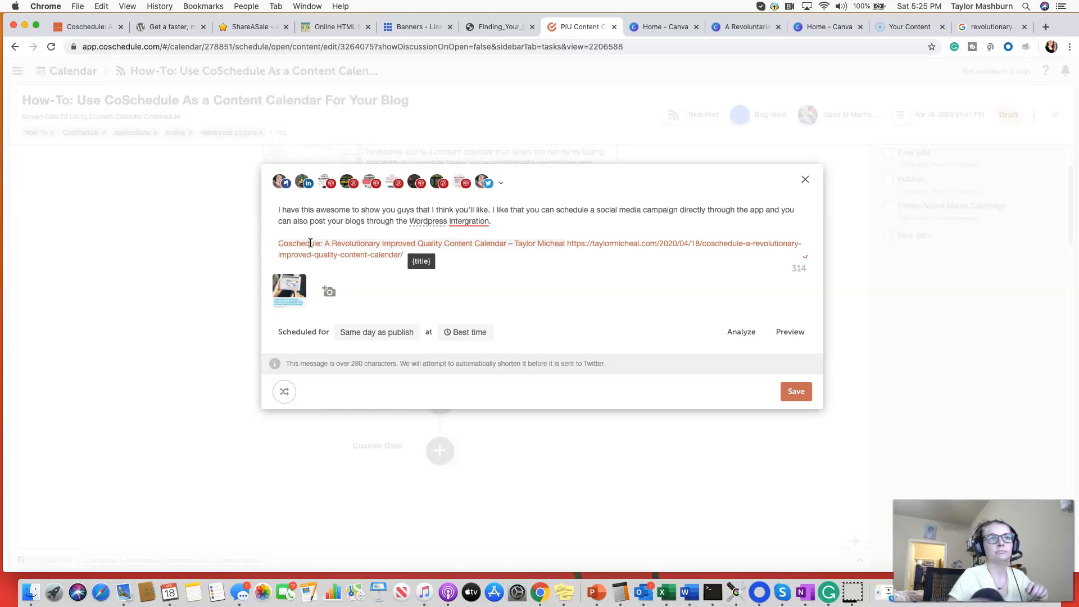
Correct the misspelled word to "integration" and remove "the" before "Wordpress" using the writing suggestions
{"action": "left_click", "coordinate": [472, 241]}
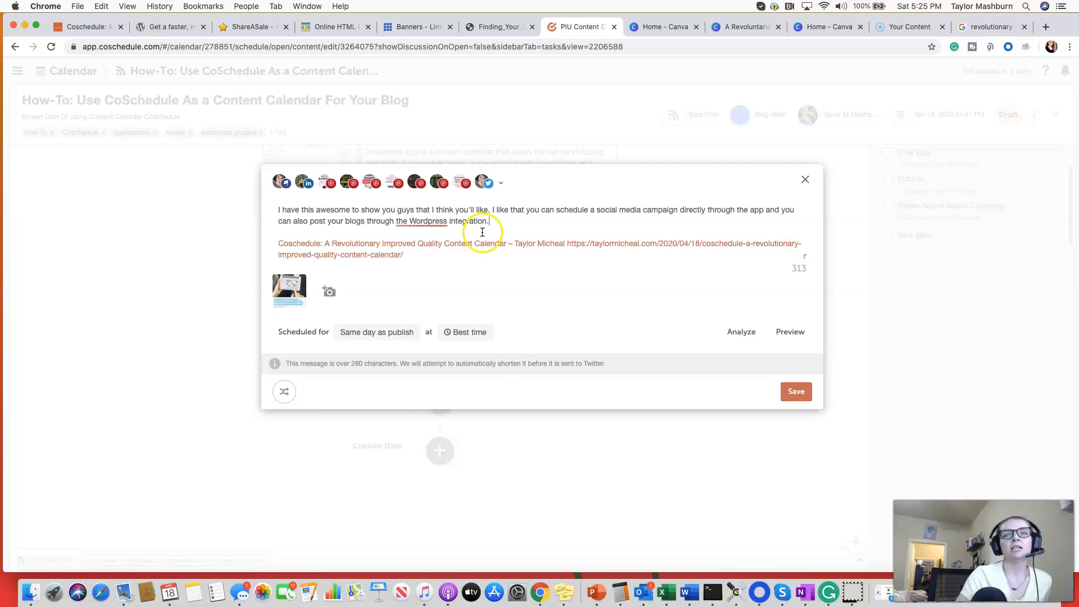
{"action": "mouse_move", "coordinate": [428, 224]}
{"action": "left_click", "coordinate": [428, 243]}
{"action": "left_click", "coordinate": [480, 223]}
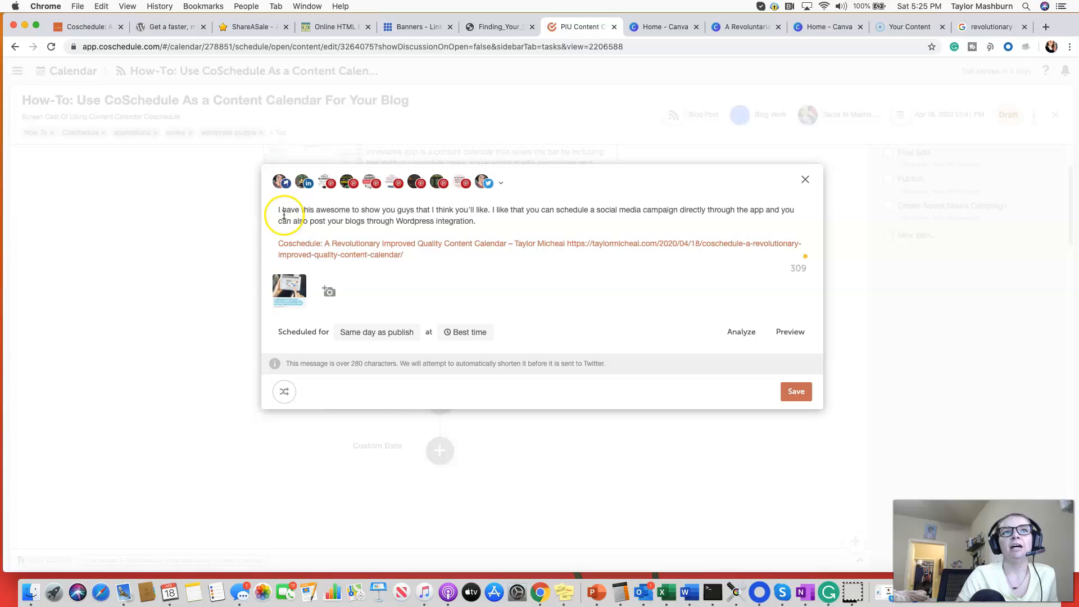
Insert "Wordpress plugin" after "awesome" in the message's first sentence
{"action": "left_click", "coordinate": [352, 209]}
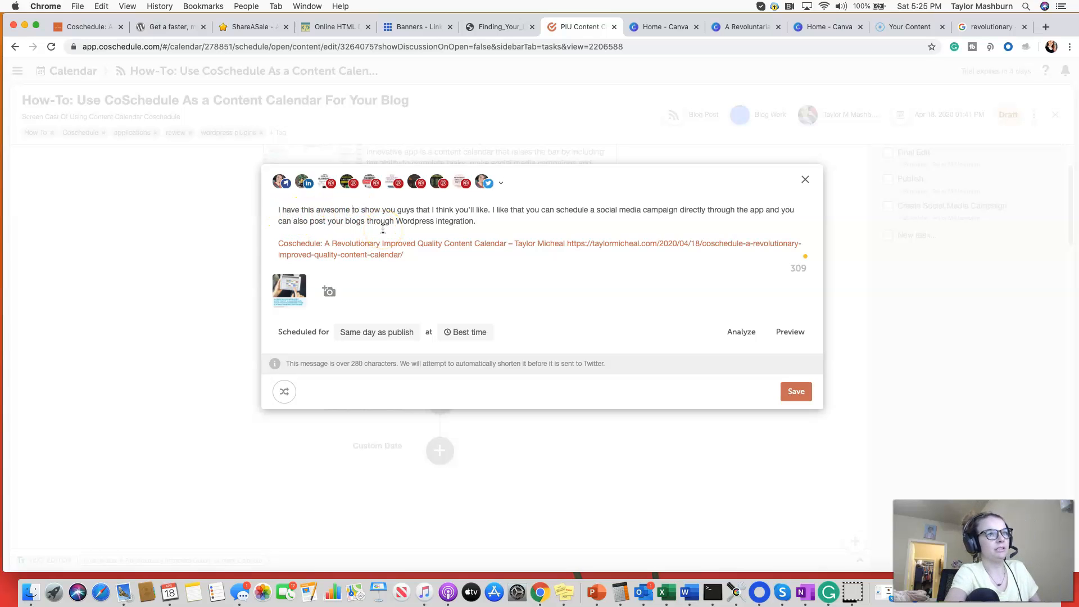
{"action": "type", "text": "wordpree"}
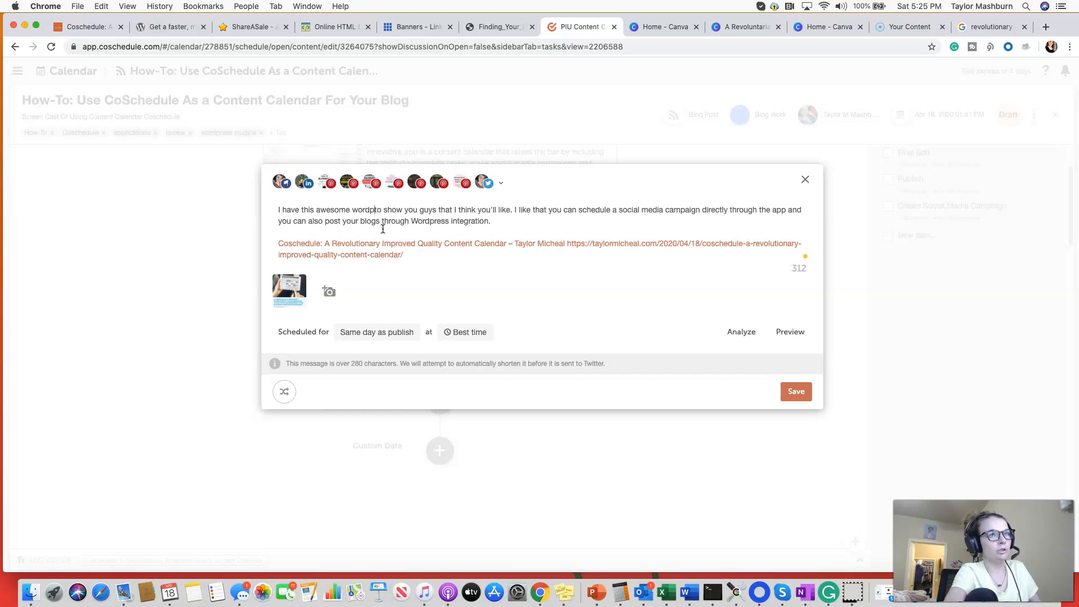
{"action": "key", "text": "BackSpace"}
{"action": "type", "text": "ss plo"}
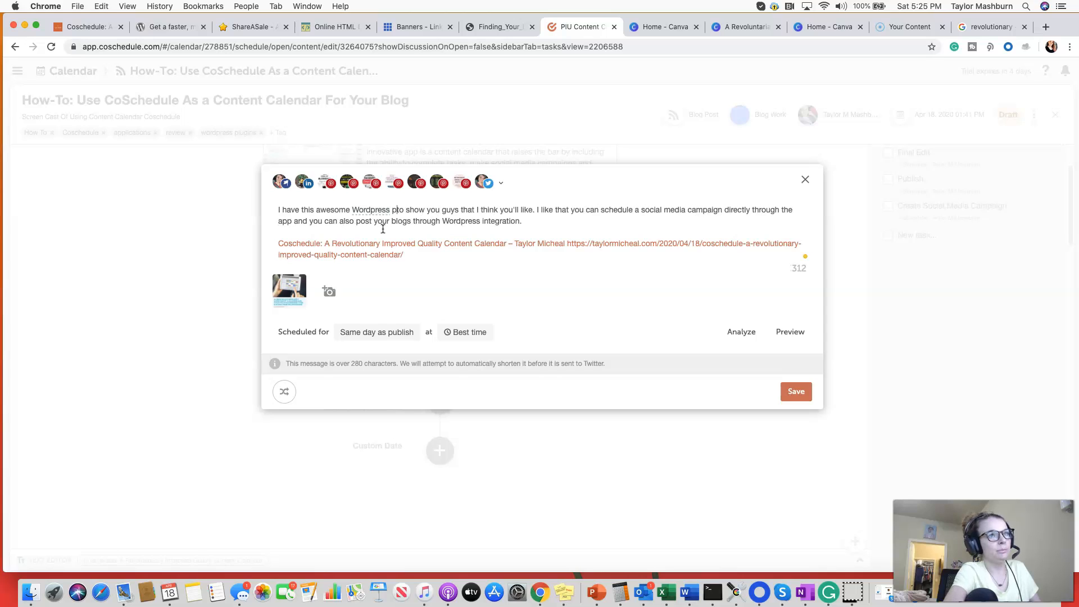
{"action": "key", "text": "BackSpace"}
{"action": "type", "text": "ugin"}
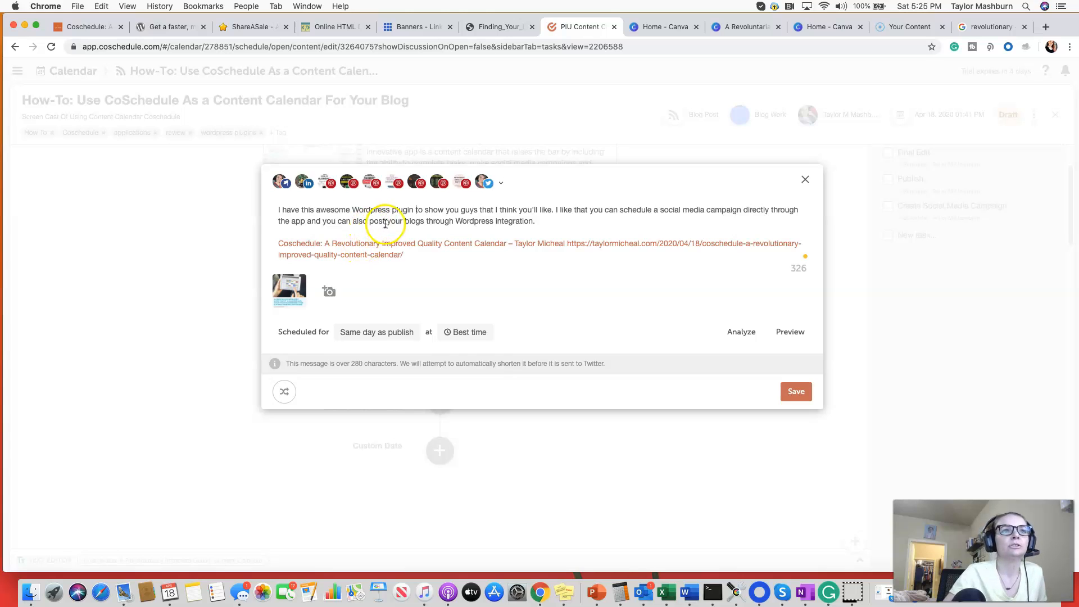
Reword the second sentence's ending to "post to your blogs through their Wordpress integration" and save the social message
{"action": "type", "text": "to"}
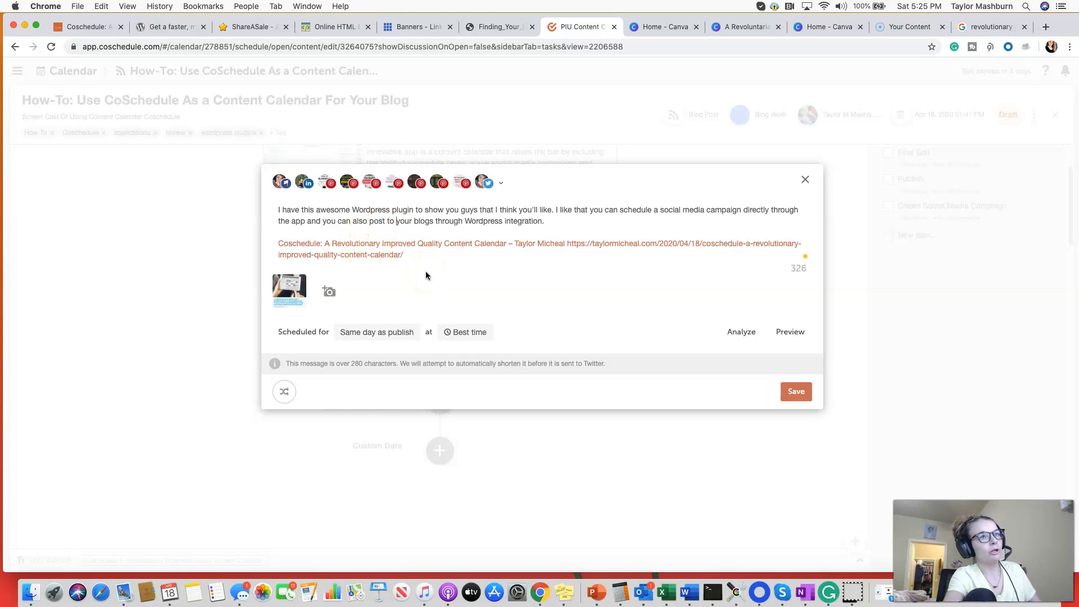
{"action": "left_click", "coordinate": [462, 224]}
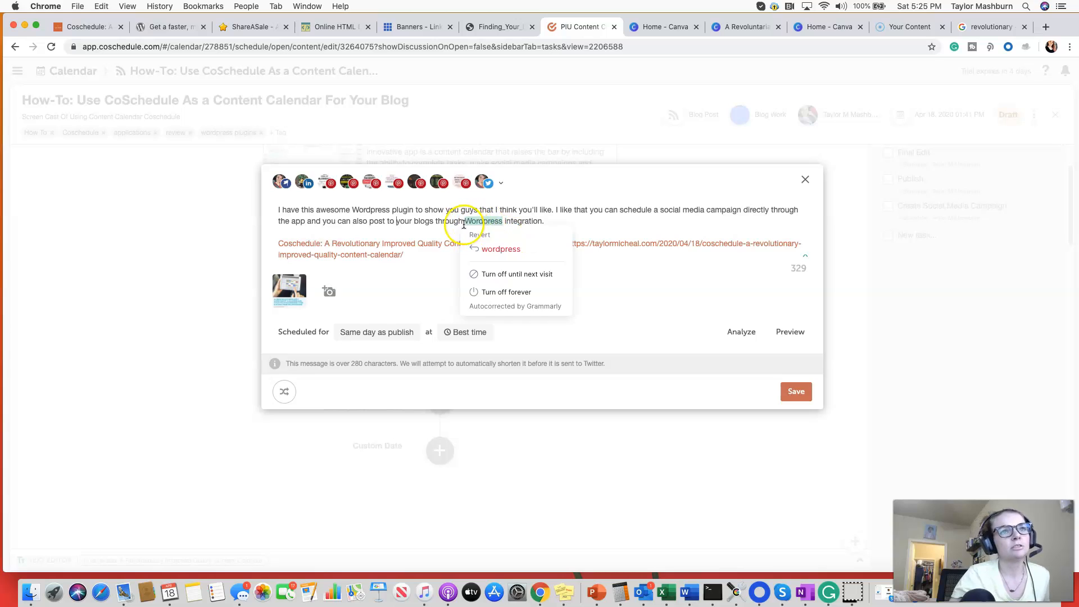
{"action": "left_click", "coordinate": [462, 224]}
{"action": "type", "text": "their"}
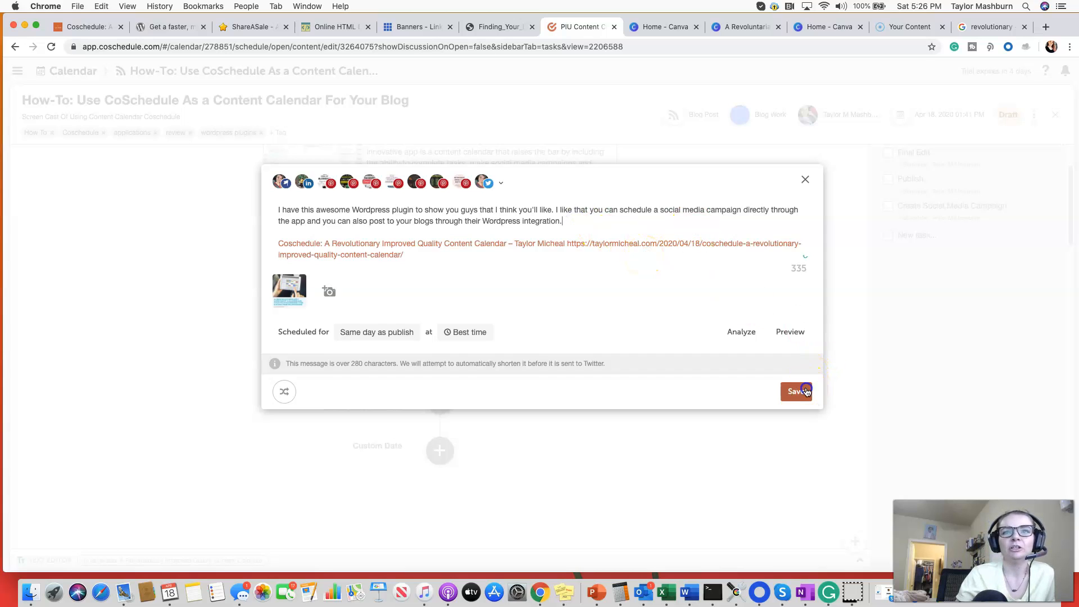
{"action": "left_click", "coordinate": [795, 390]}
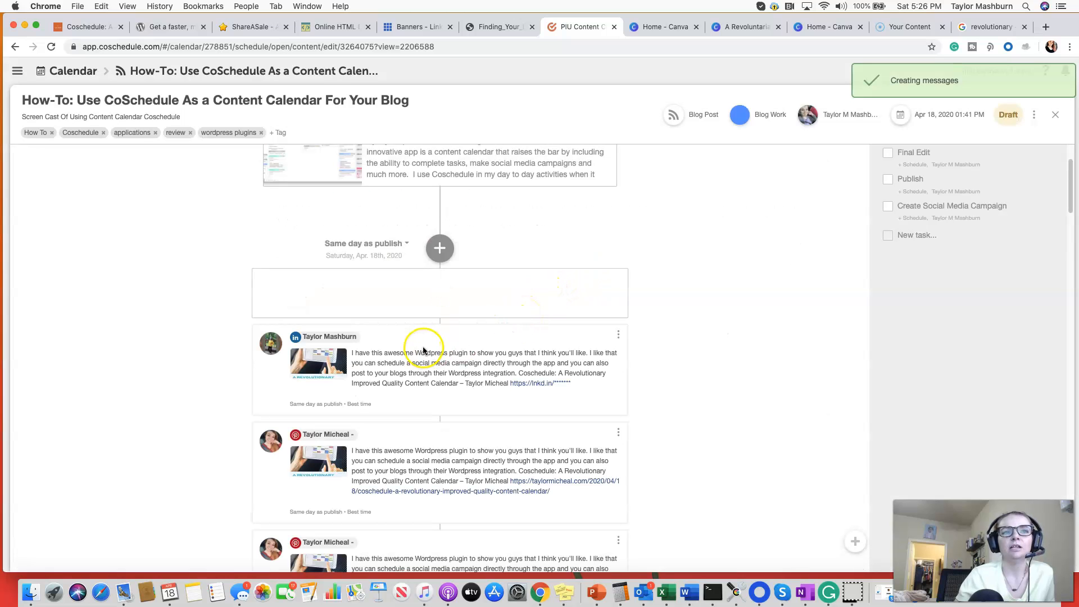
Review the created same-day messages for each social profile and Pinterest board, and the remaining schedule slots below them
{"action": "scroll", "coordinate": [434, 365], "scroll_direction": "down", "scroll_amount": 20}
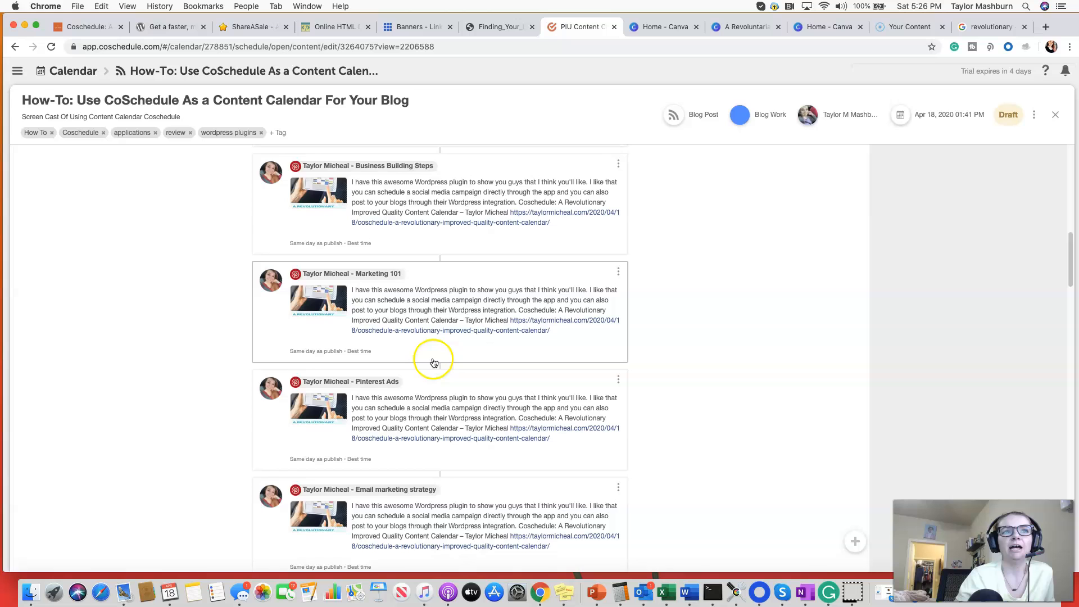
{"action": "scroll", "coordinate": [434, 360], "scroll_direction": "down", "scroll_amount": 6}
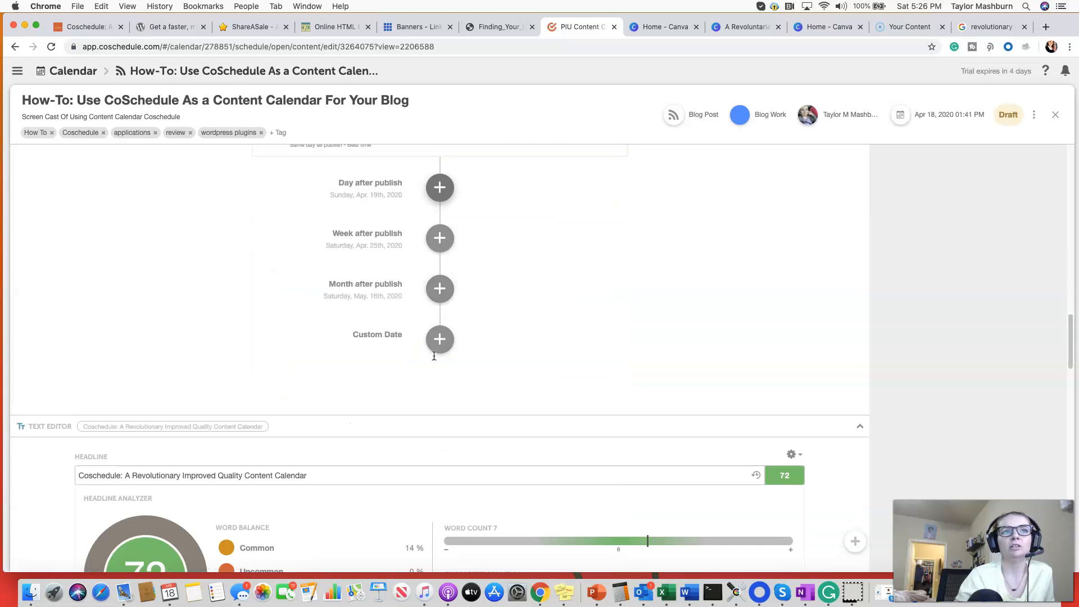
{"action": "scroll", "coordinate": [438, 362], "scroll_direction": "up", "scroll_amount": 3}
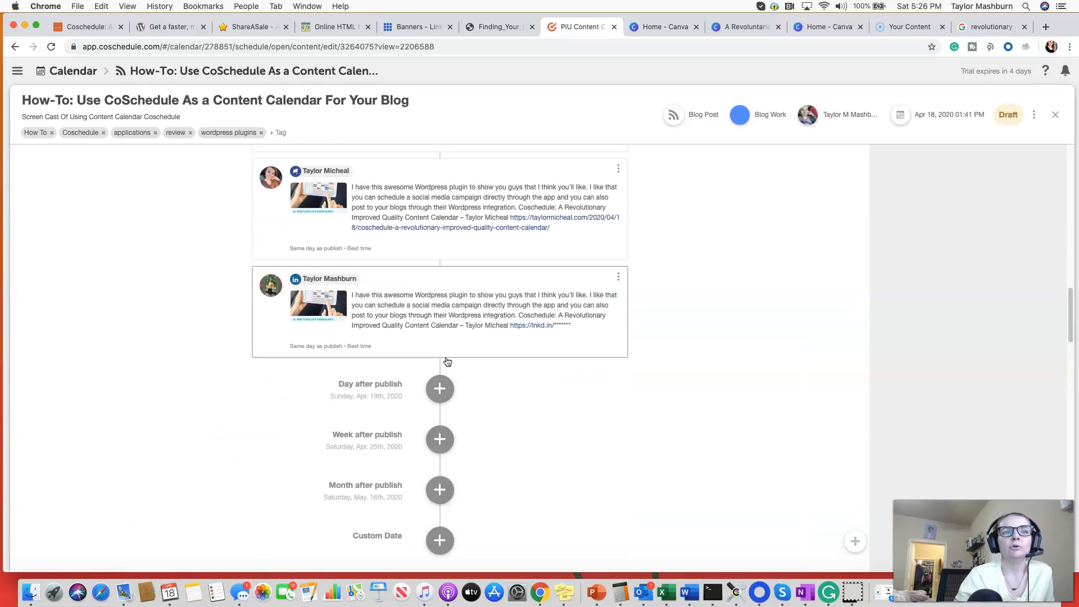
{"action": "scroll", "coordinate": [439, 358], "scroll_direction": "down", "scroll_amount": 2}
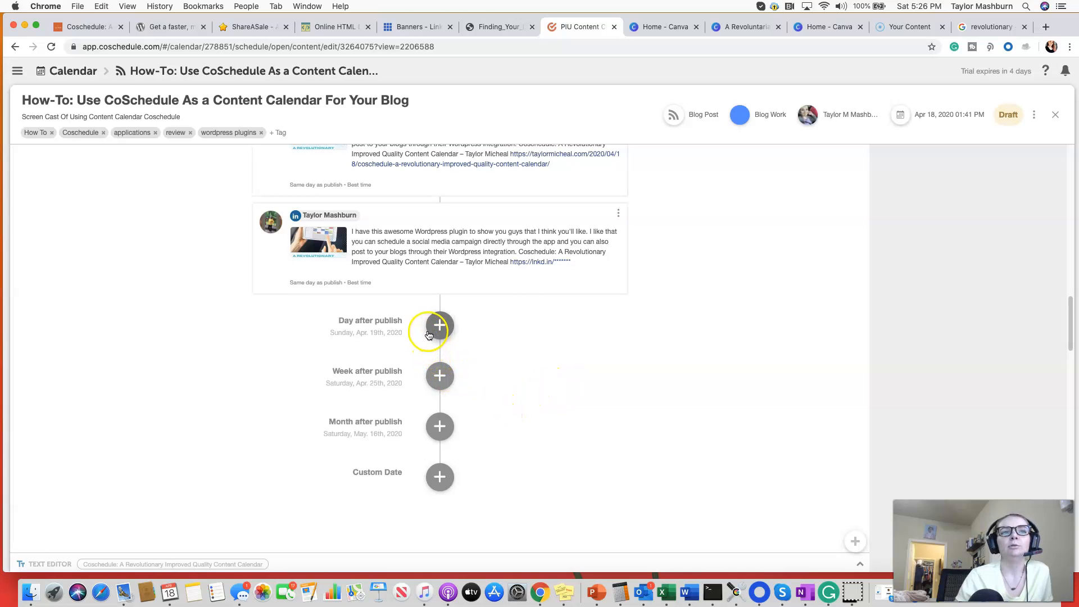
{"action": "scroll", "coordinate": [542, 394], "scroll_direction": "up", "scroll_amount": 5}
{"action": "scroll", "coordinate": [544, 398], "scroll_direction": "up", "scroll_amount": 8}
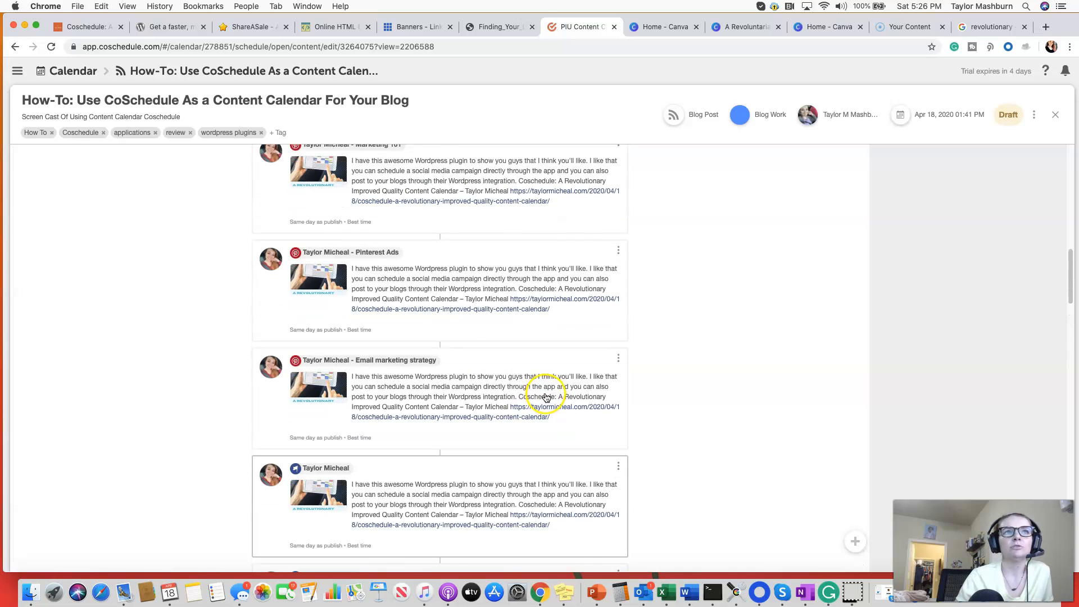
{"action": "scroll", "coordinate": [546, 403], "scroll_direction": "up", "scroll_amount": 9}
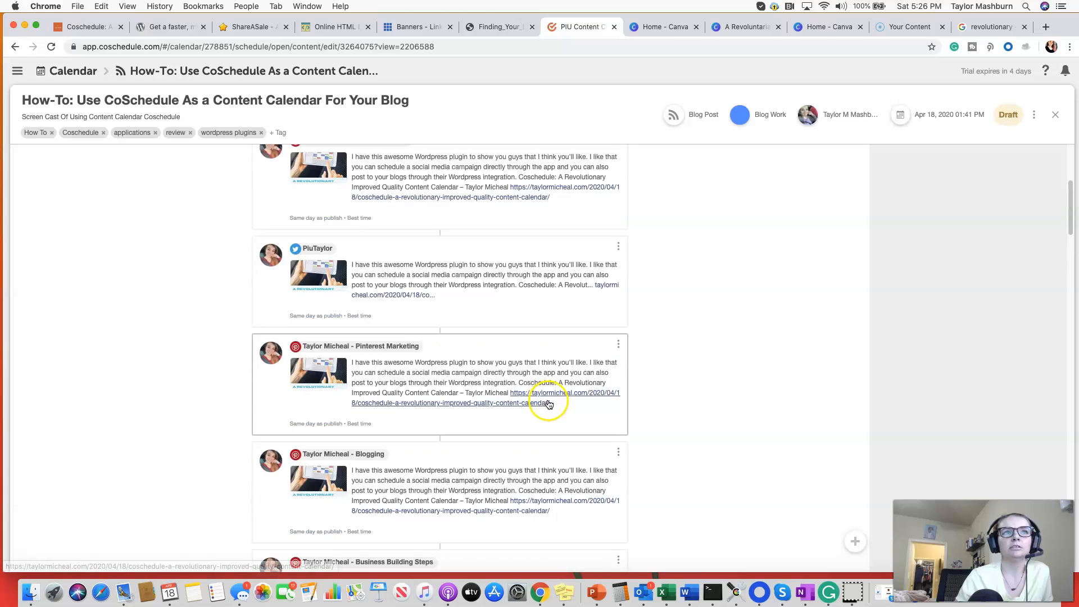